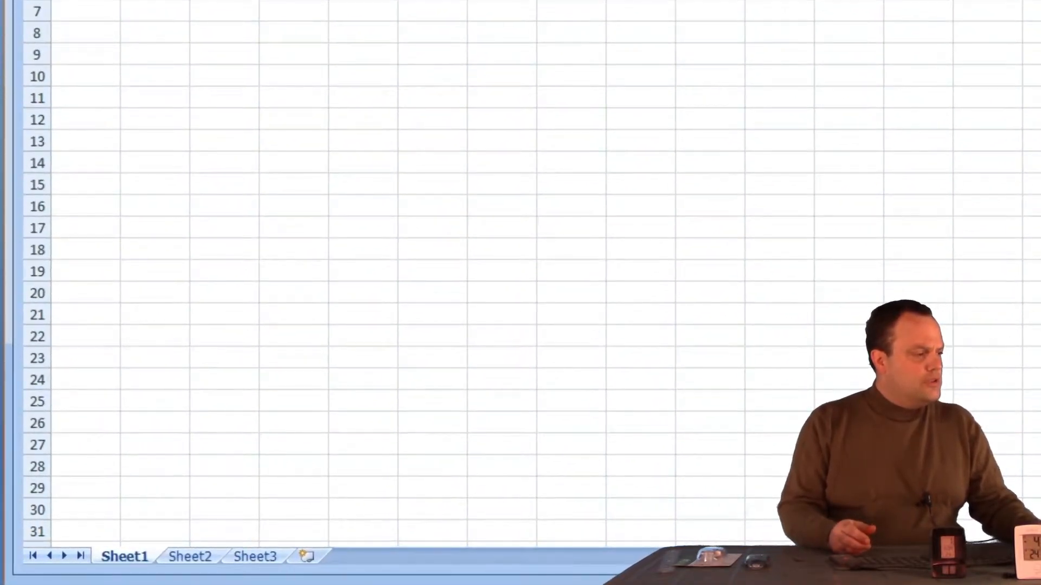
Rename the Sheet1 worksheet as Sunny Plot.
{"action": "right_click", "coordinate": [128, 555]}
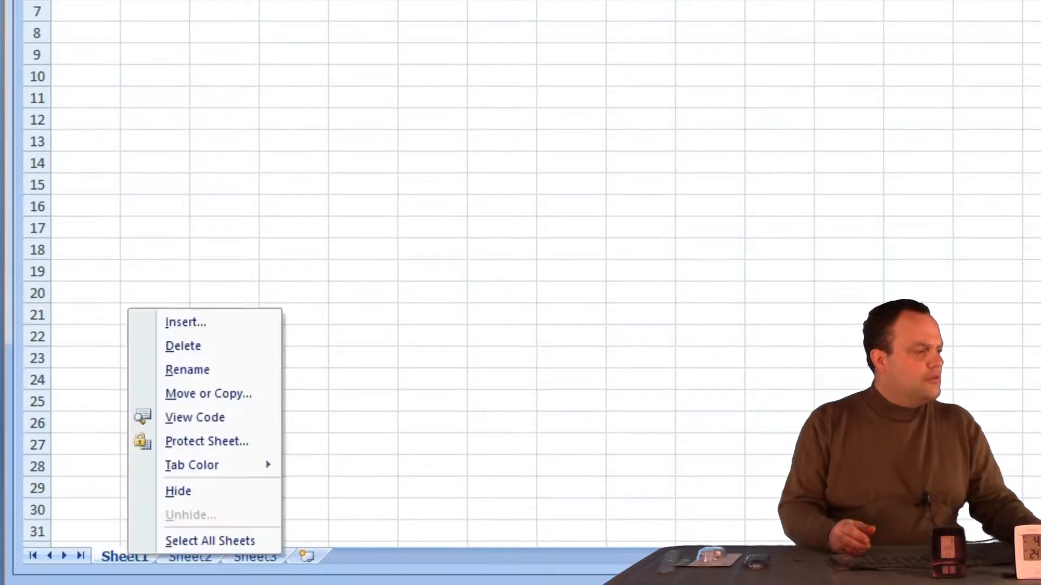
{"action": "left_click", "coordinate": [187, 369]}
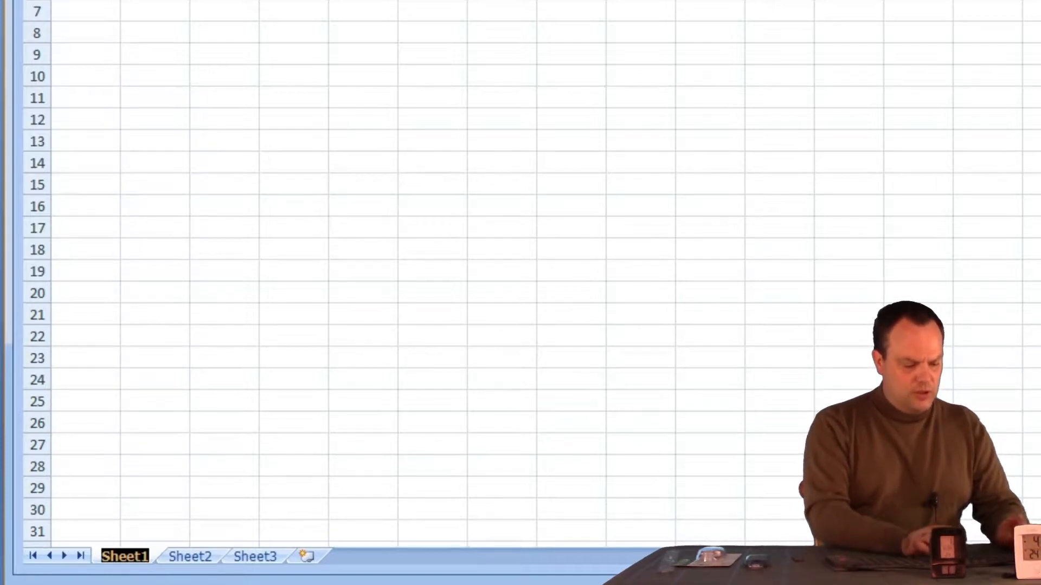
{"action": "type", "text": "S"}
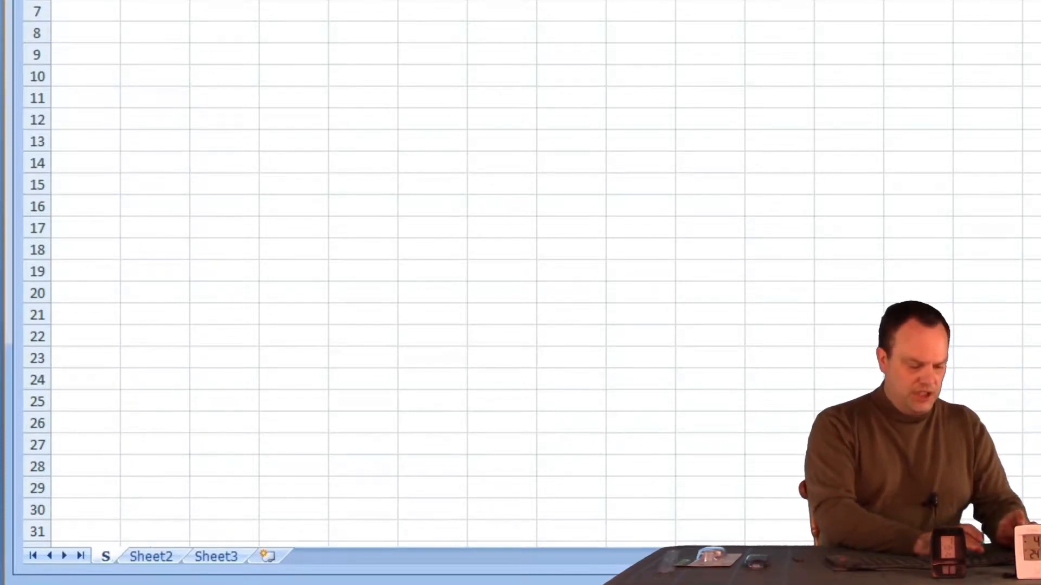
{"action": "type", "text": "unny "}
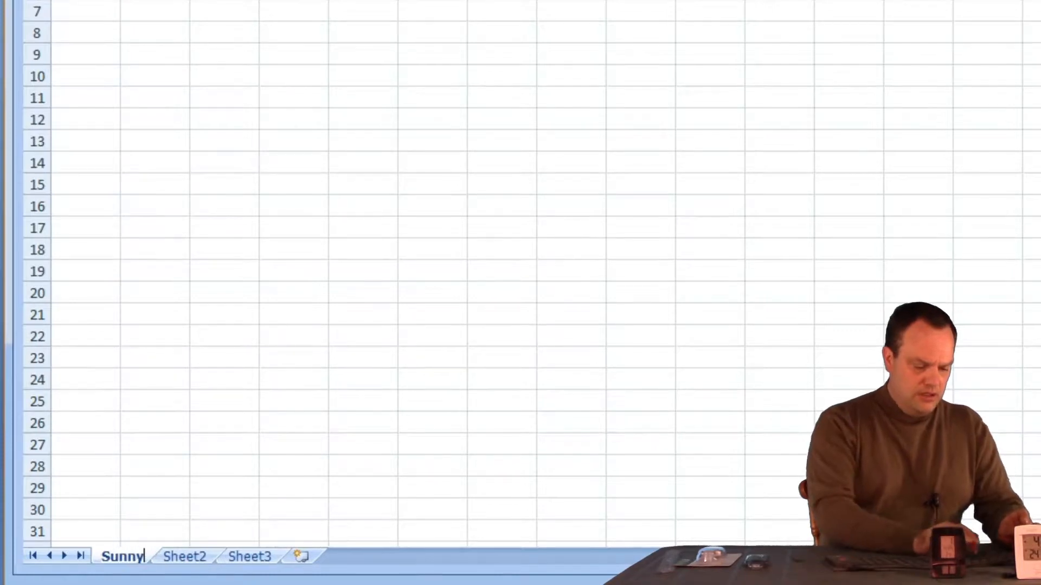
{"action": "type", "text": "Plot"}
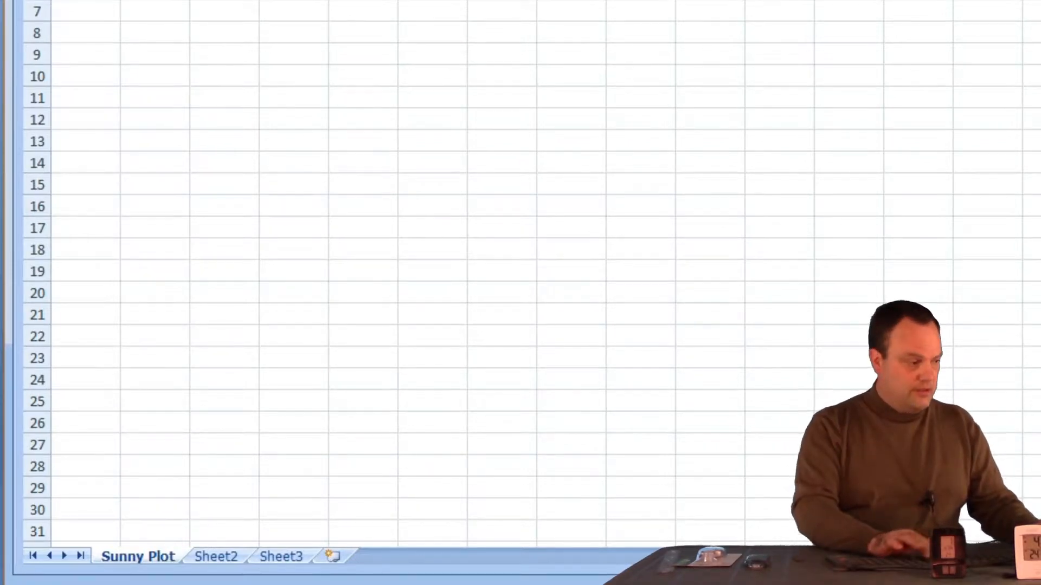
{"action": "key", "text": "Return"}
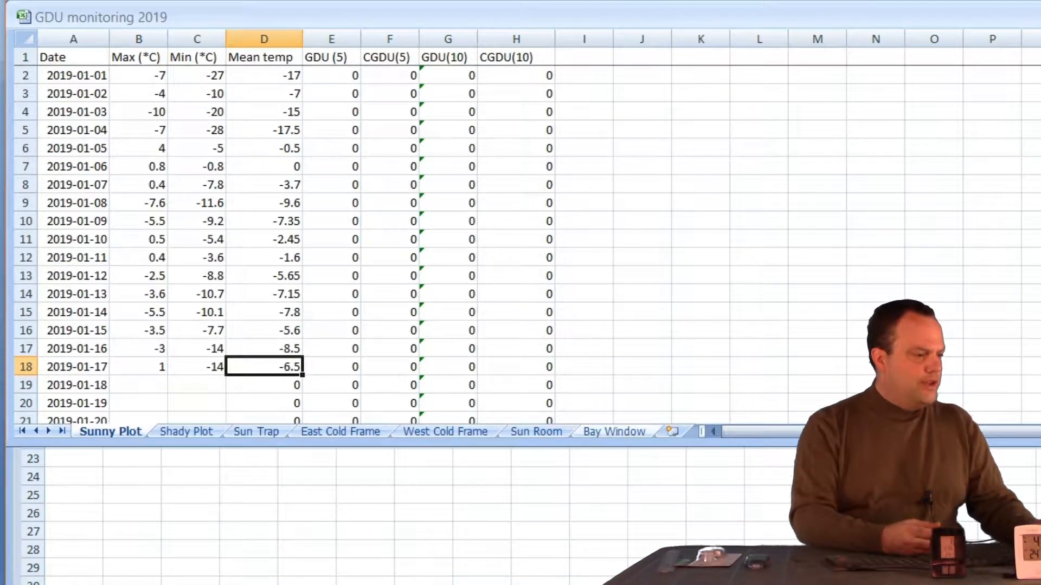
Look through the location worksheets of the GDU monitoring 2019 workbook, from Sunny Plot to Bay Window, to examine their column layout.
{"action": "left_click_drag", "start_coordinate": [520, 446], "coordinate": [520, 544]}
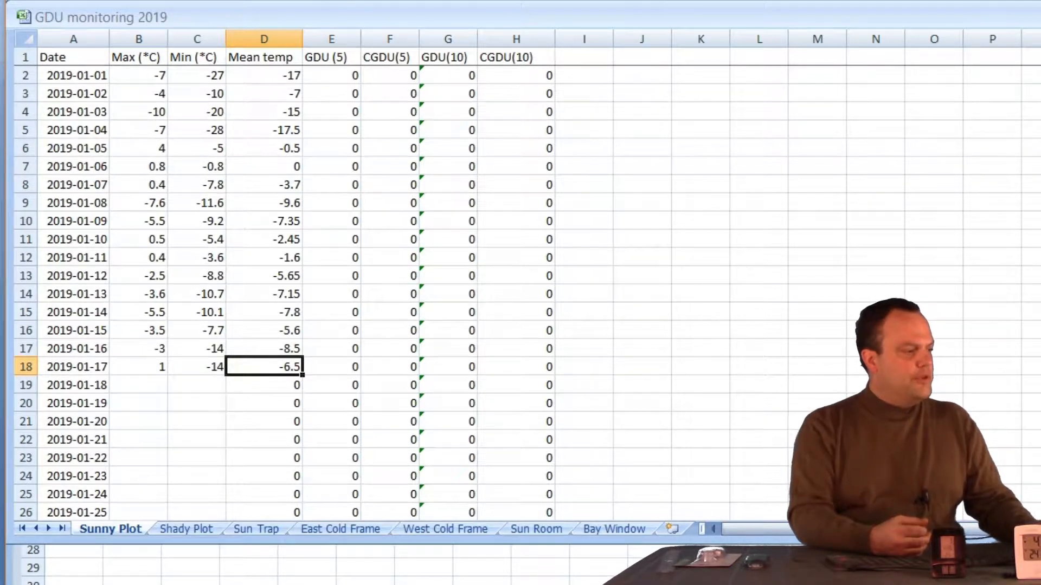
{"action": "key", "text": "ctrl+Page_Down"}
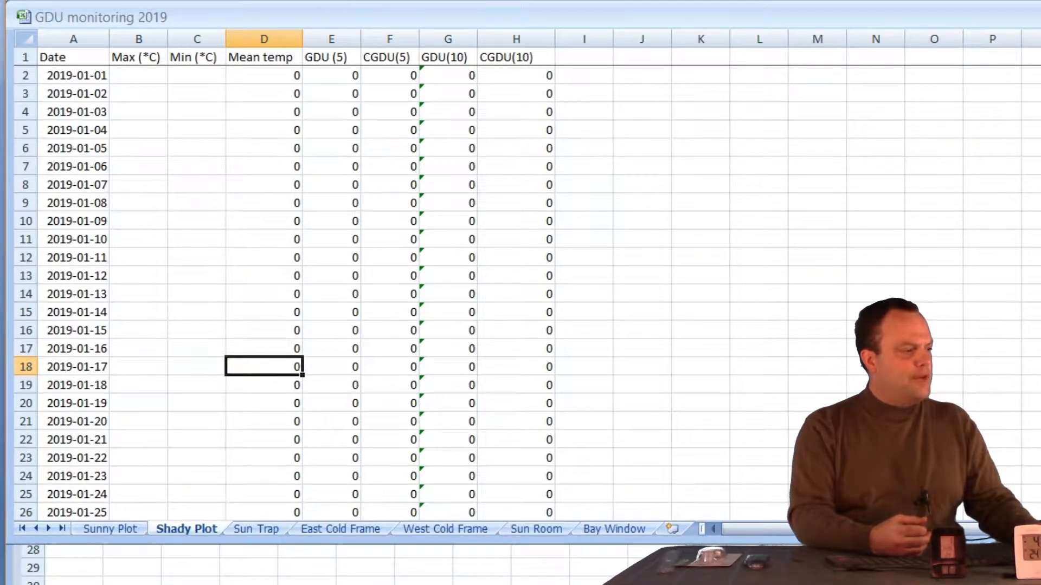
{"action": "key", "text": "ctrl+Page_Down"}
{"action": "key", "text": "ctrl+Page_Down"}
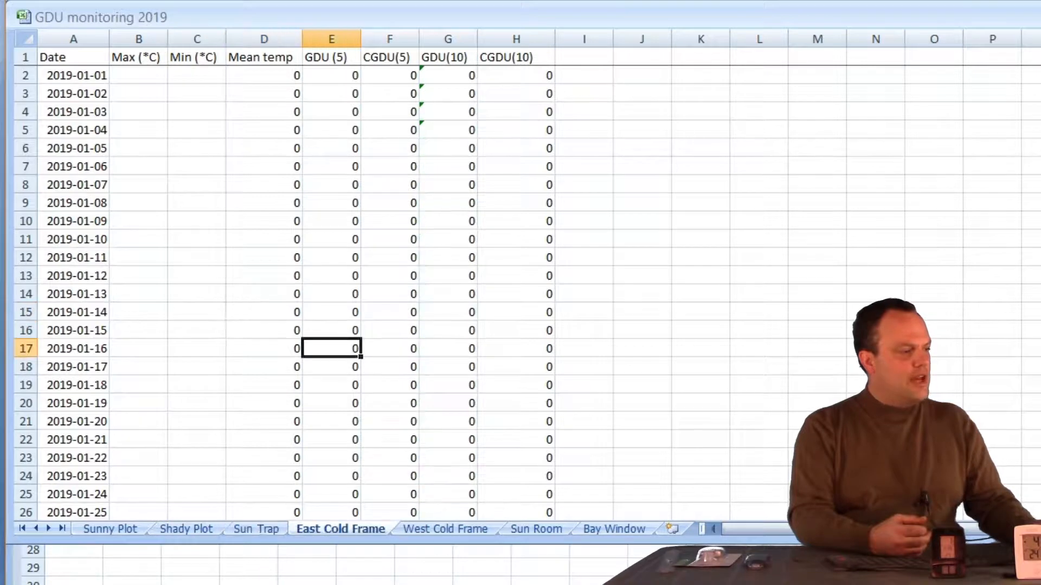
{"action": "key", "text": "ctrl+Page_Down"}
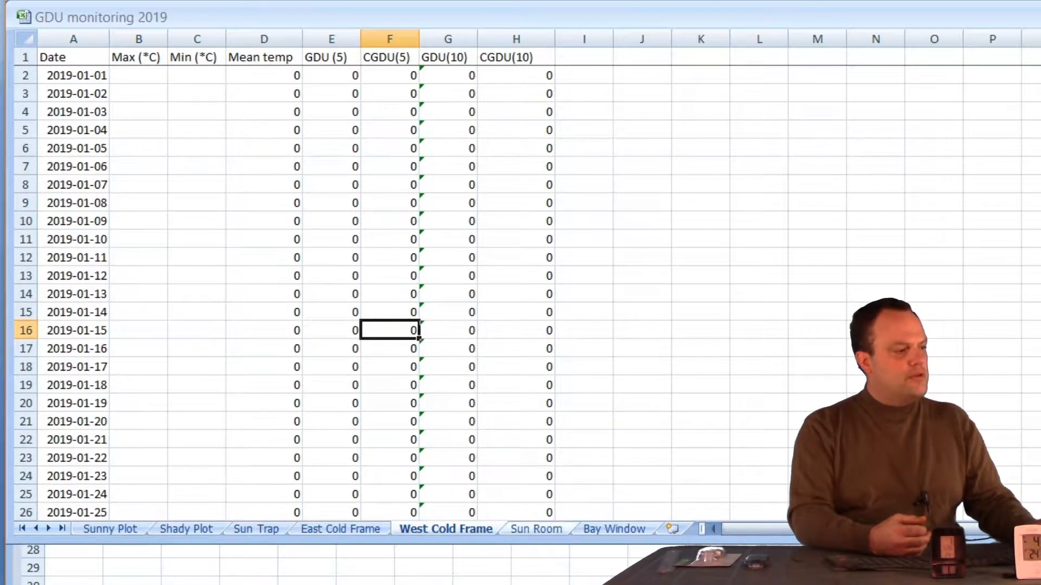
{"action": "key", "text": "ctrl+Page_Down"}
{"action": "key", "text": "ctrl+Page_Down"}
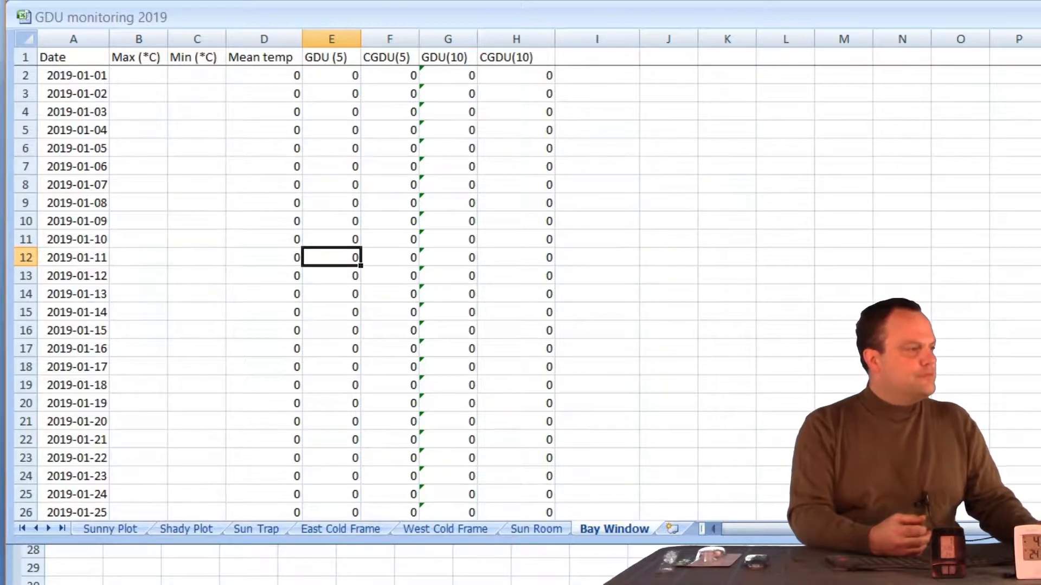
Return to the Book1 workbook and enter the headers Date in A1 and Max Temp (*C) in B1.
{"action": "key", "text": "ctrl+Tab"}
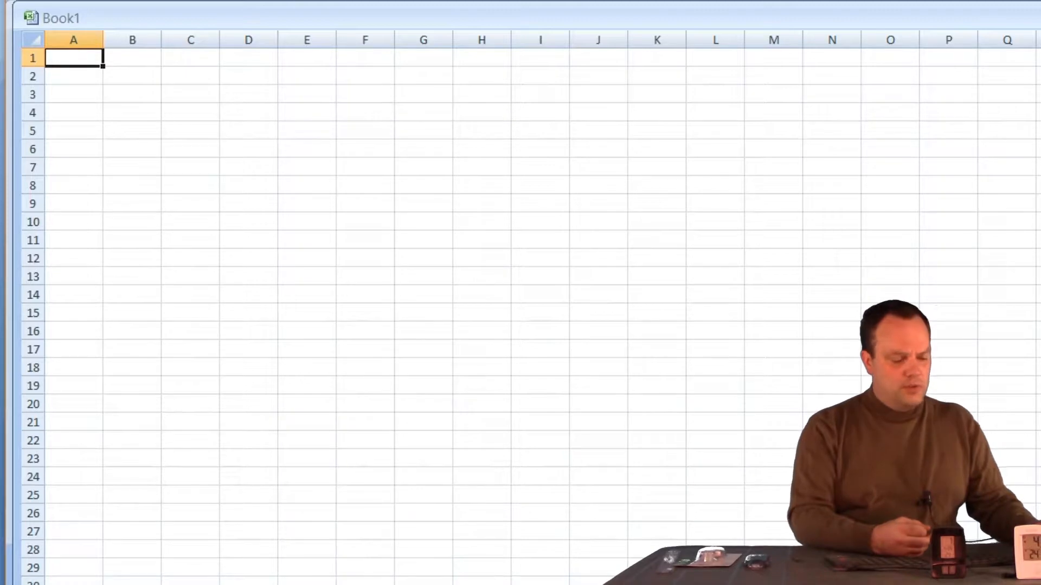
{"action": "type", "text": "Date"}
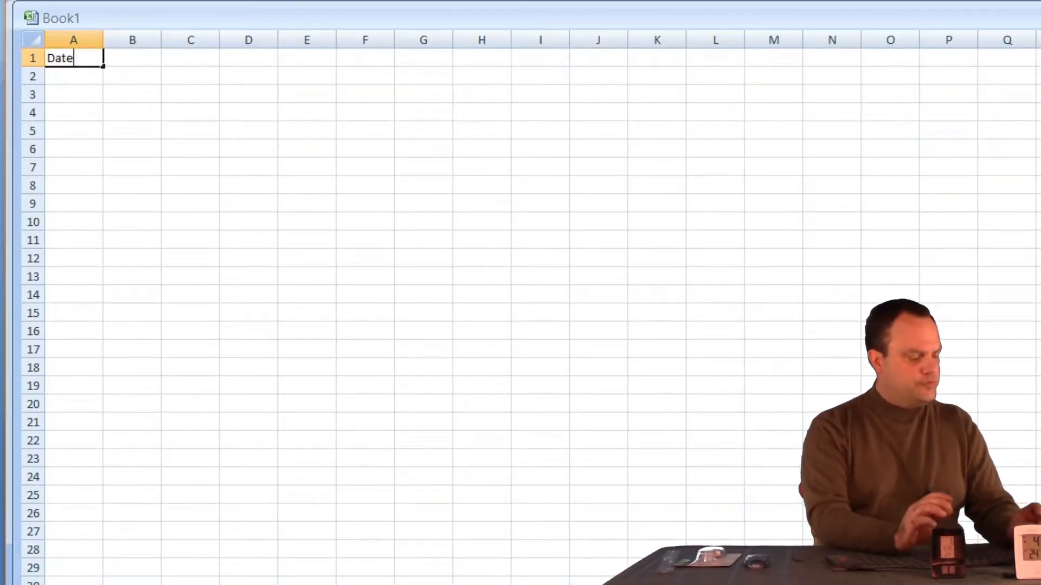
{"action": "key", "text": "Tab"}
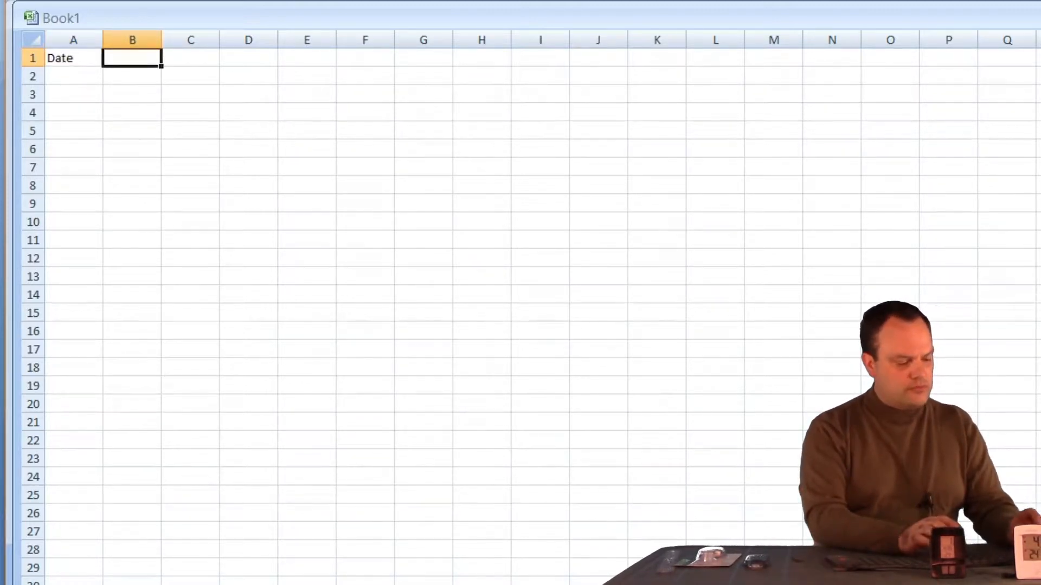
{"action": "type", "text": "Max Temp"}
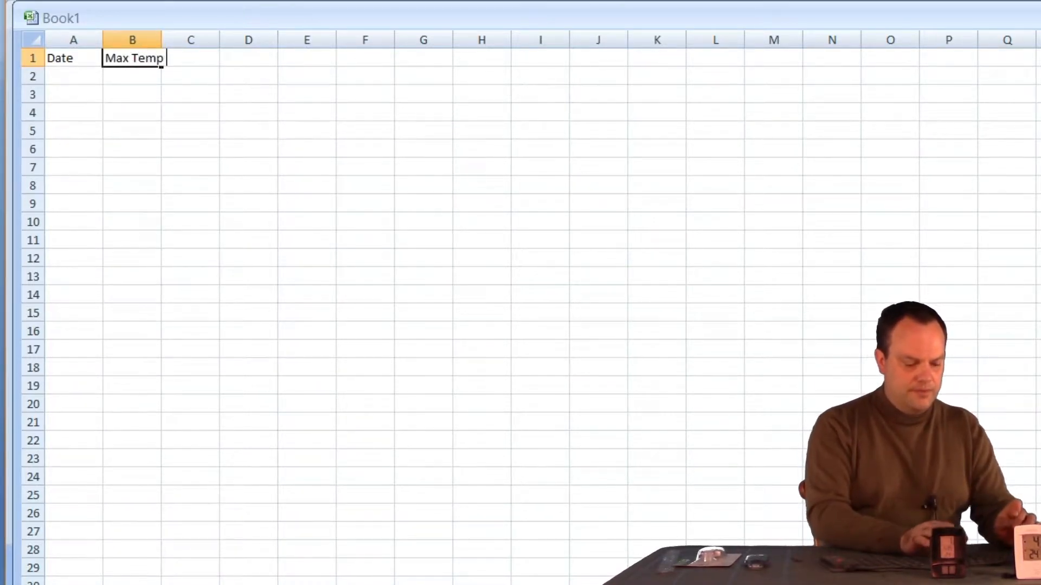
{"action": "type", "text": " (*"}
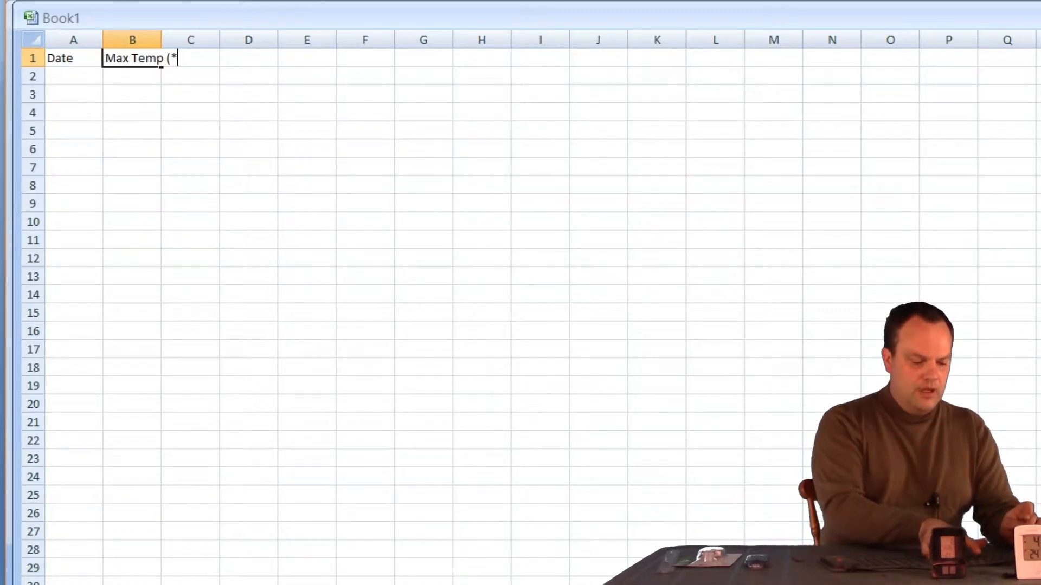
{"action": "type", "text": "C)"}
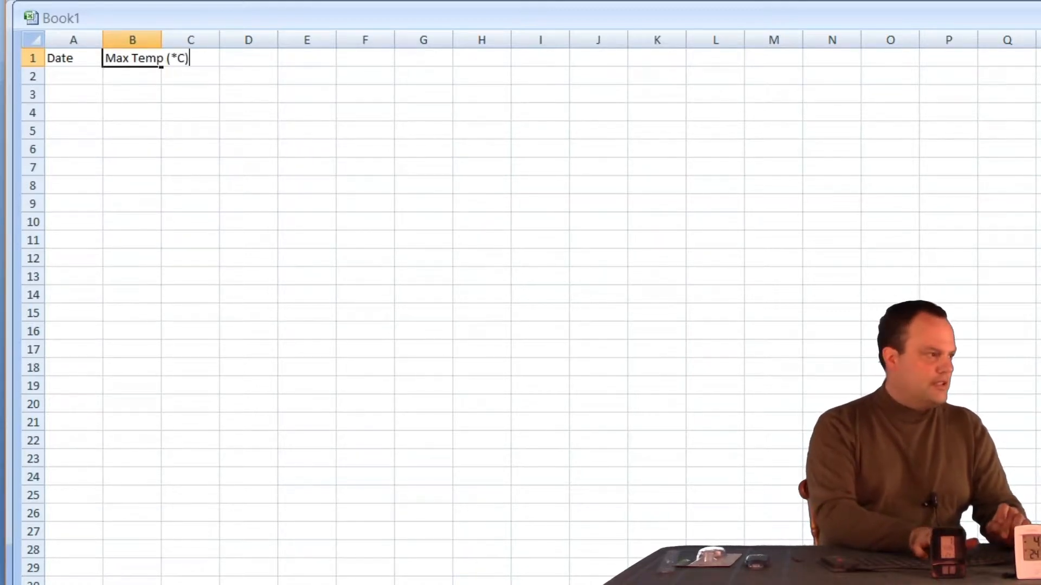
{"action": "key", "text": "Tab"}
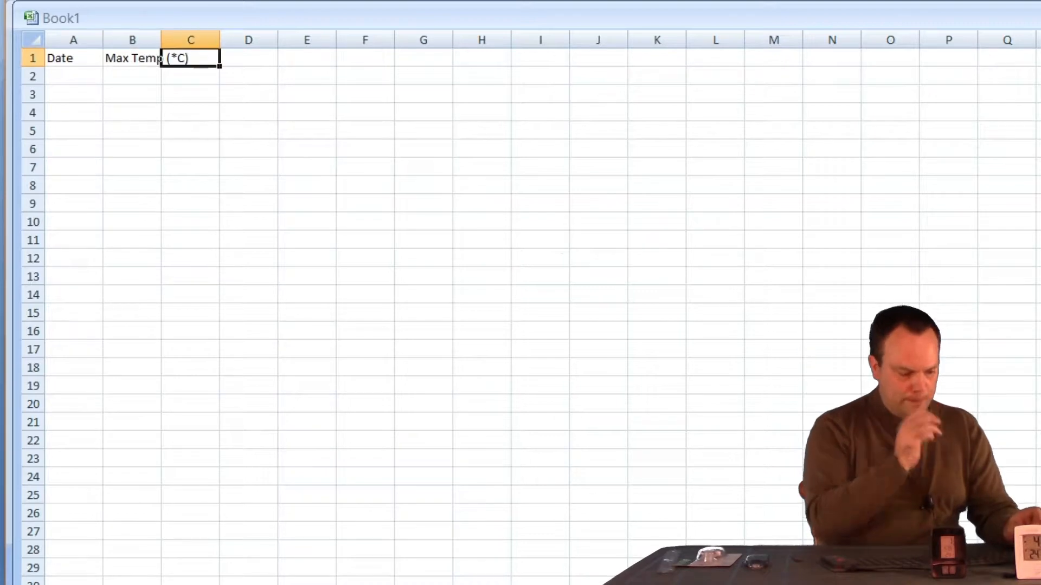
Enter the headers Min temp(*C) in C1 and AVE TEMP(*C) in D1.
{"action": "type", "text": "Min"}
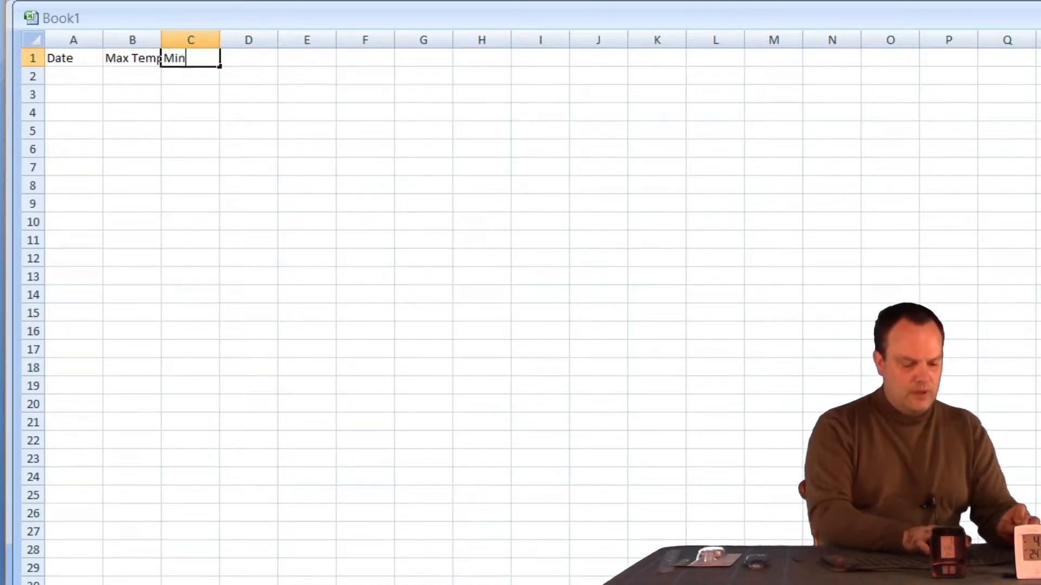
{"action": "type", "text": " temp"}
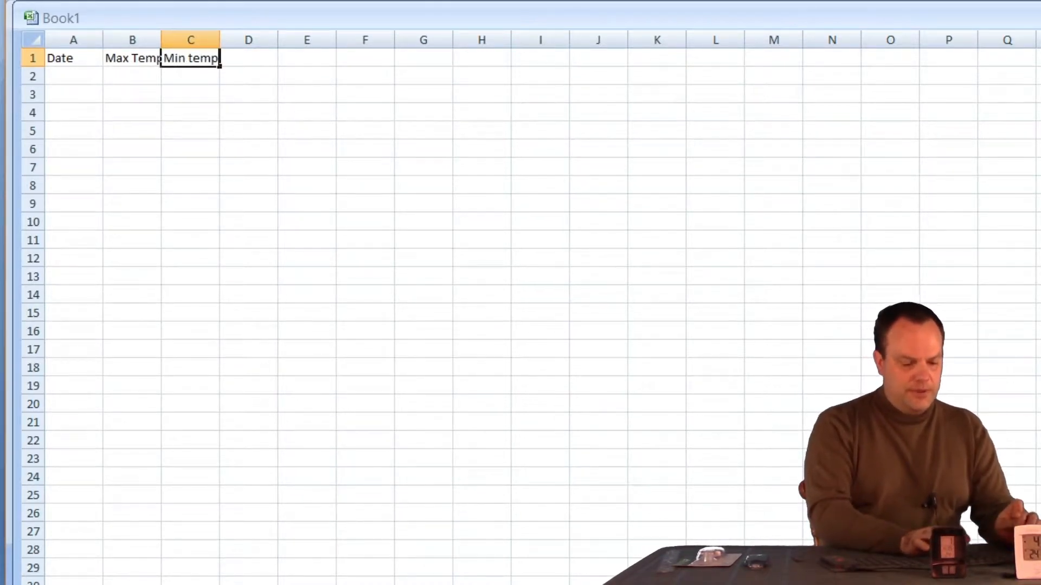
{"action": "type", "text": "(*C)"}
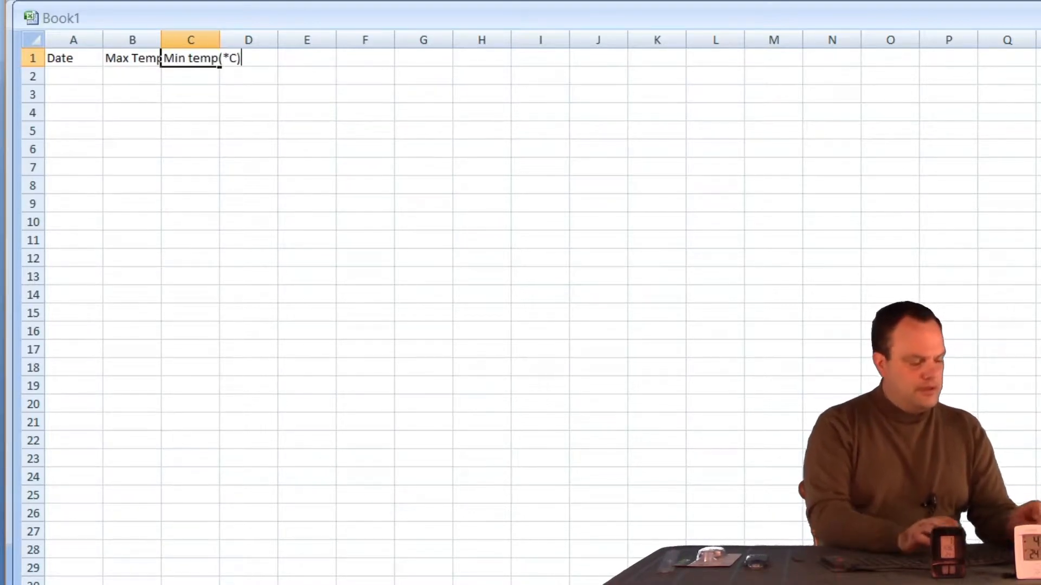
{"action": "key", "text": "Tab"}
{"action": "type", "text": "A"}
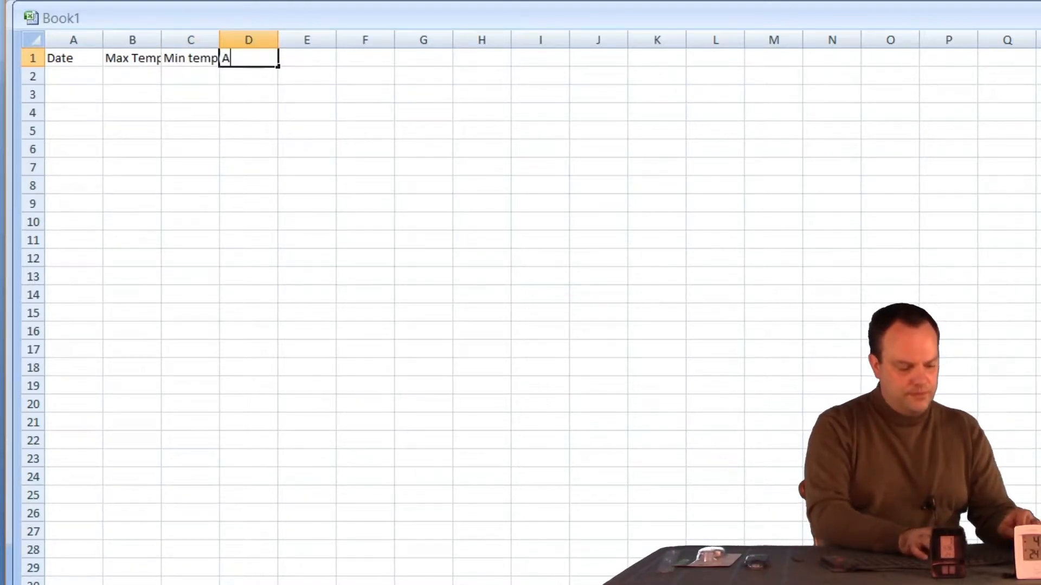
{"action": "type", "text": "VE T"}
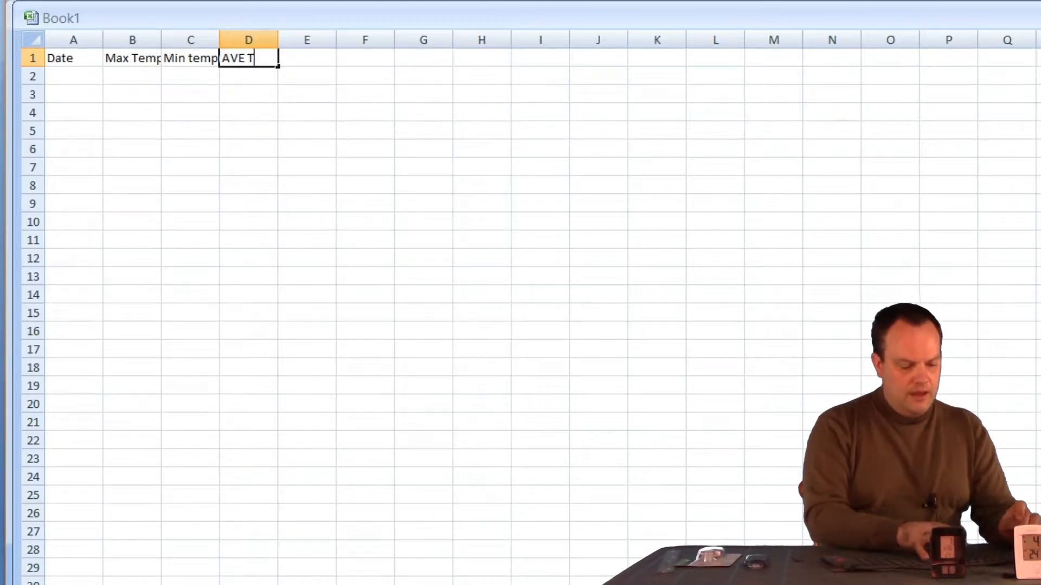
{"action": "type", "text": "EMP(*C)"}
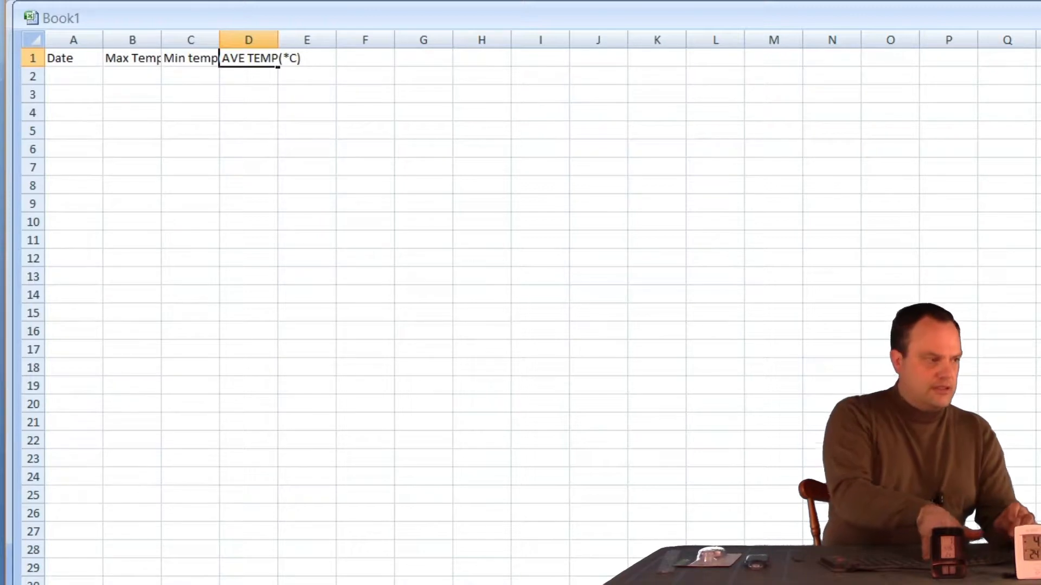
{"action": "key", "text": "Right"}
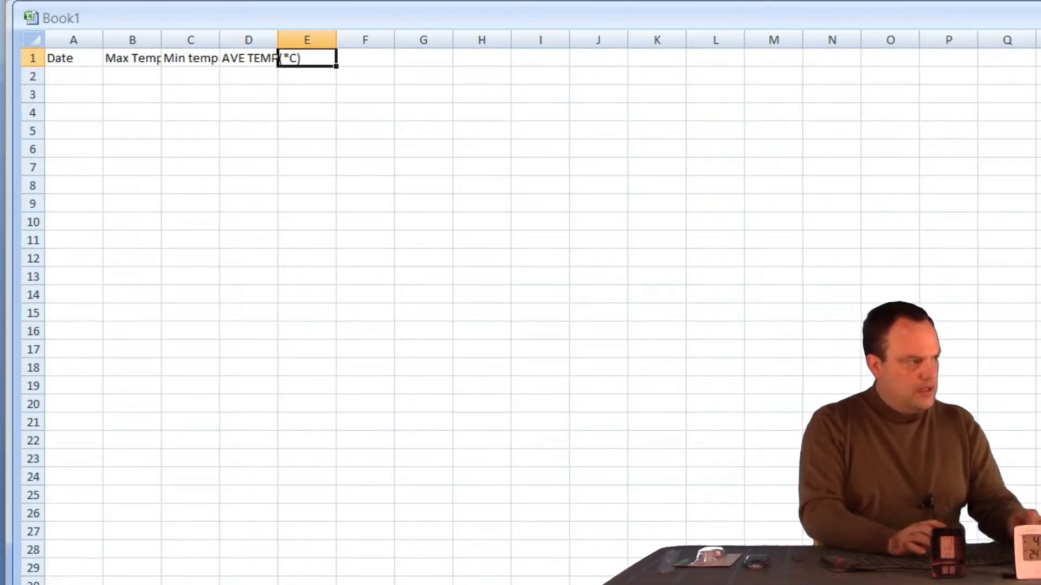
Enter the header PRECIPITATION (MM) in cell E1.
{"action": "type", "text": "P"}
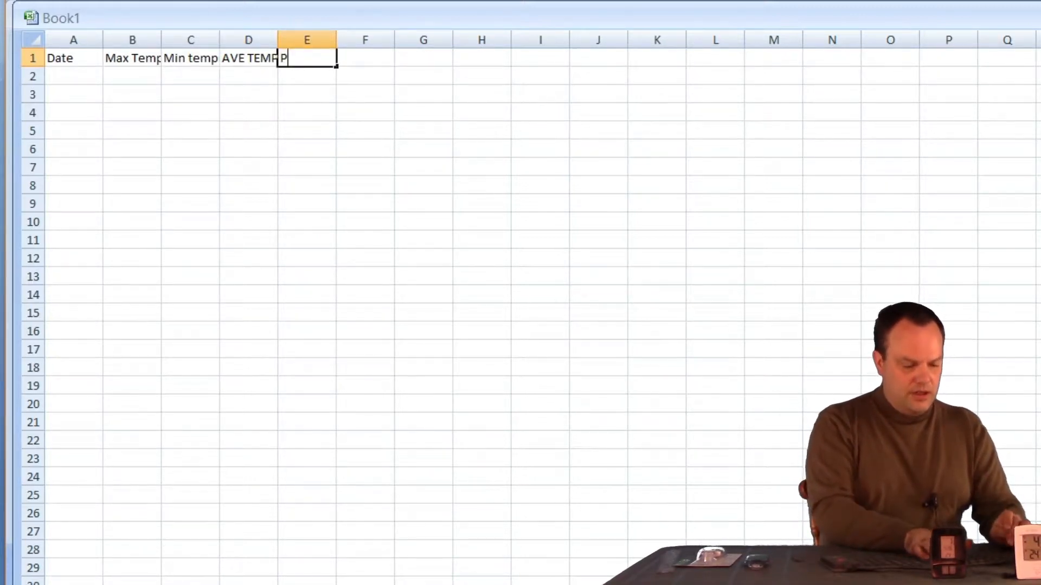
{"action": "type", "text": "RE"}
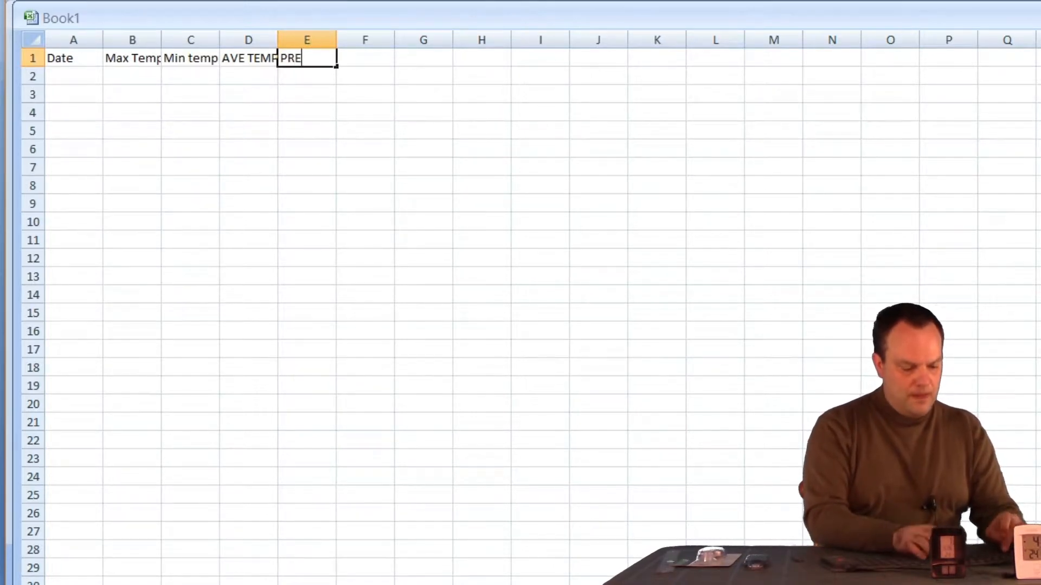
{"action": "type", "text": "CIPIT"}
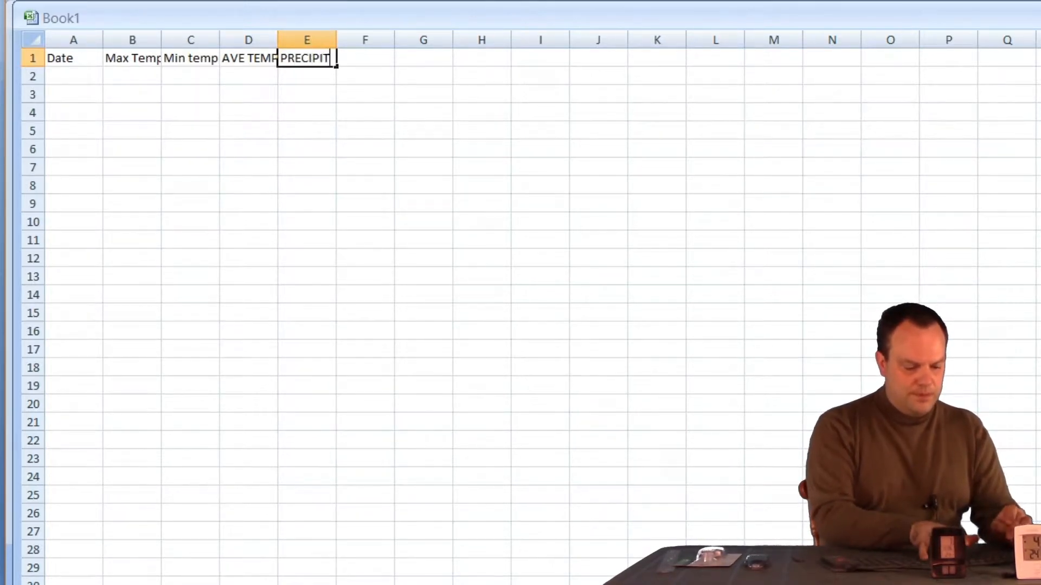
{"action": "type", "text": "ATION"}
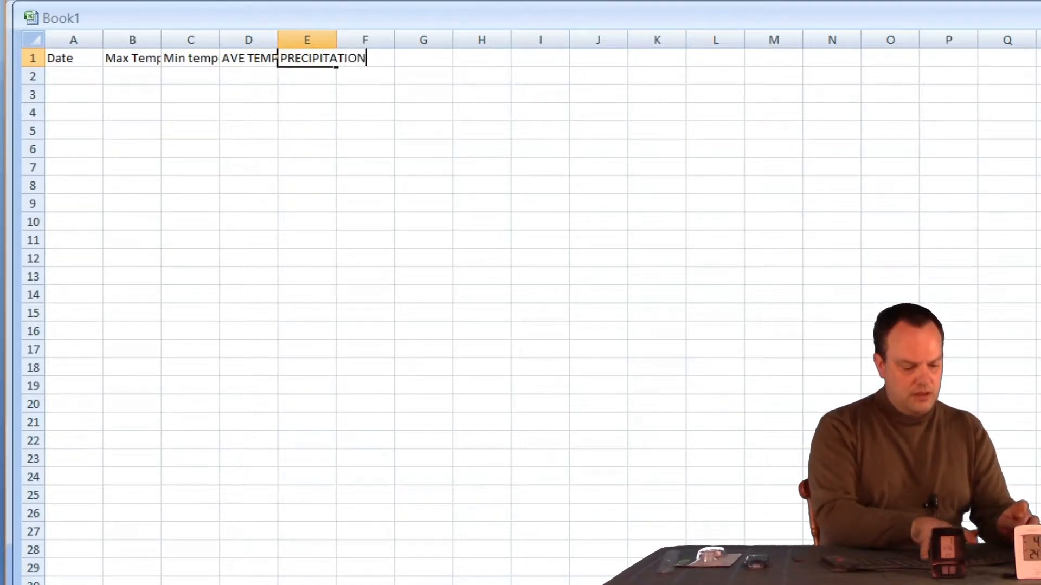
{"action": "type", "text": " ("}
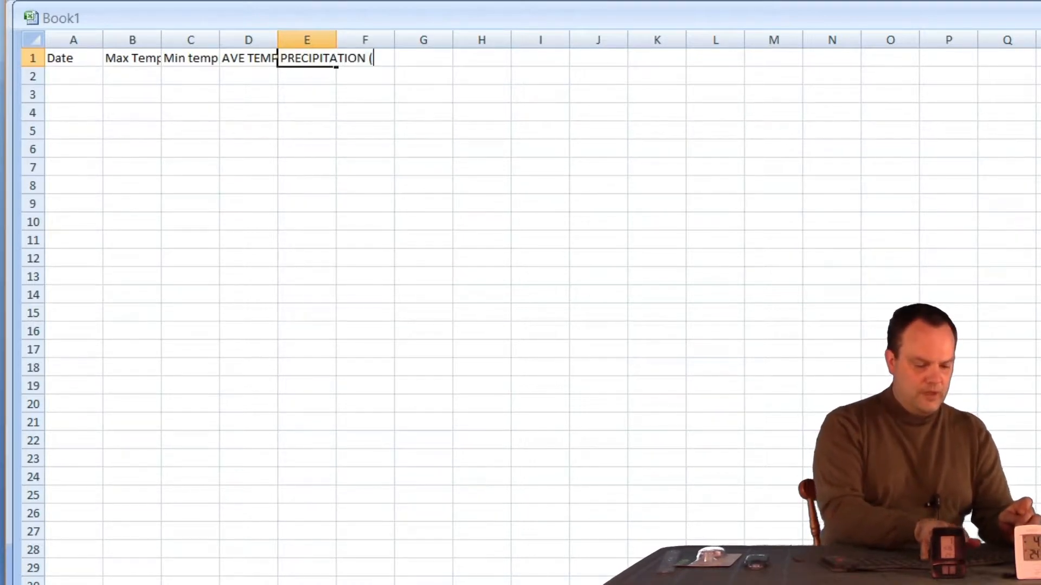
{"action": "type", "text": "MM)"}
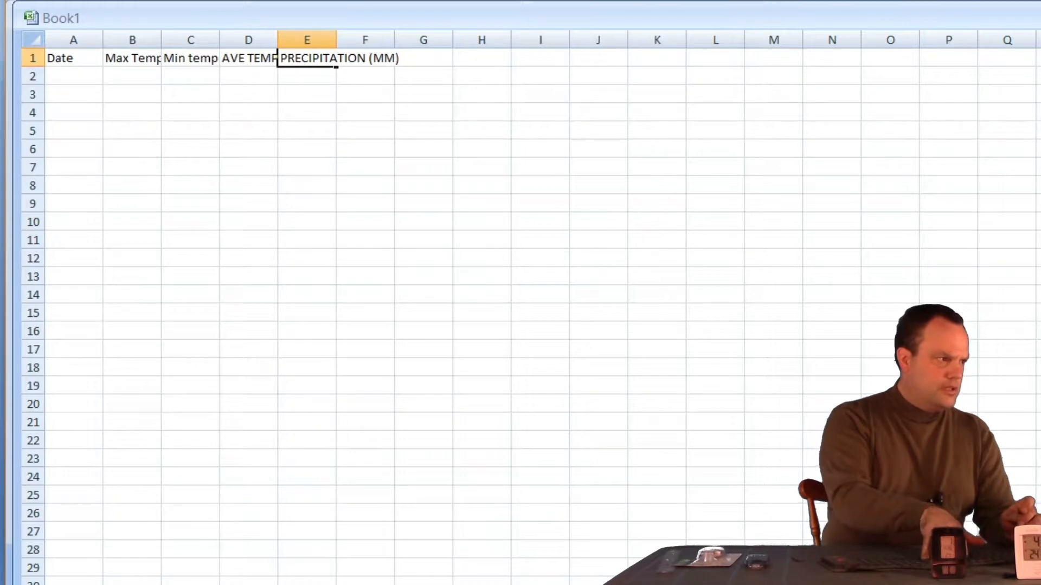
{"action": "key", "text": "Tab"}
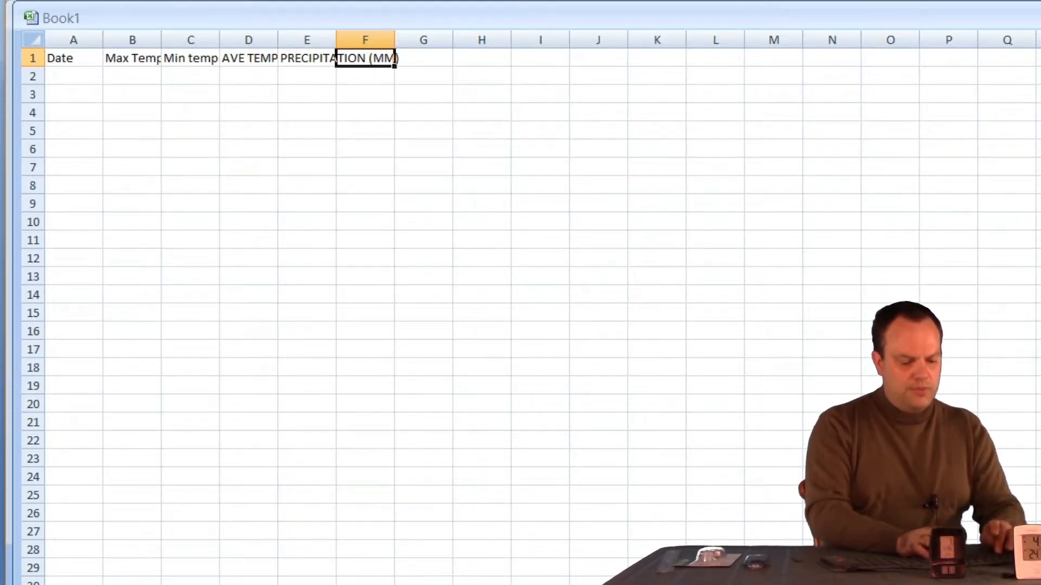
Enter the header Total PRICIP (MM) in cell F1.
{"action": "type", "text": "TO"}
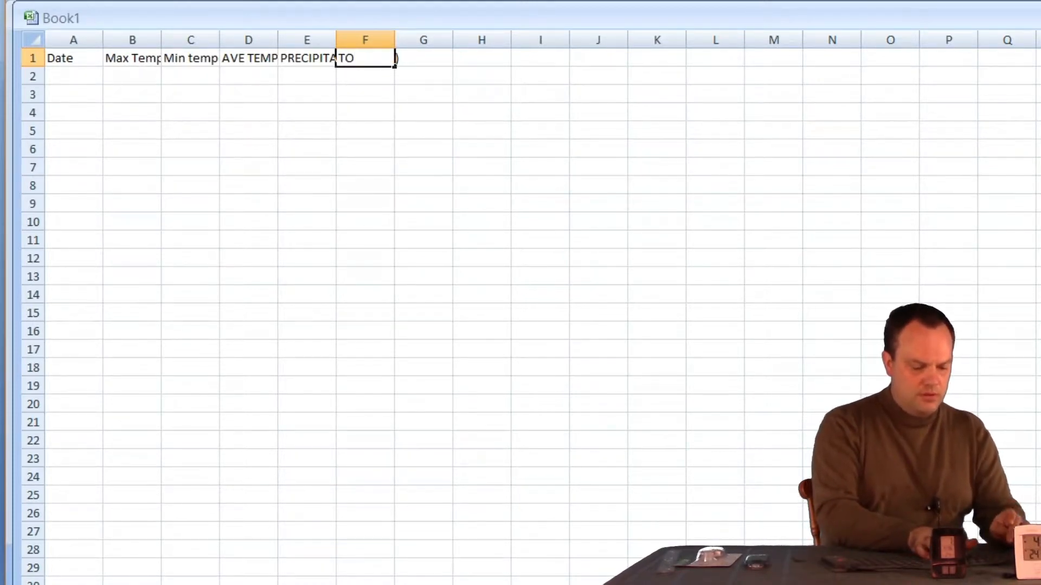
{"action": "type", "text": "tal "}
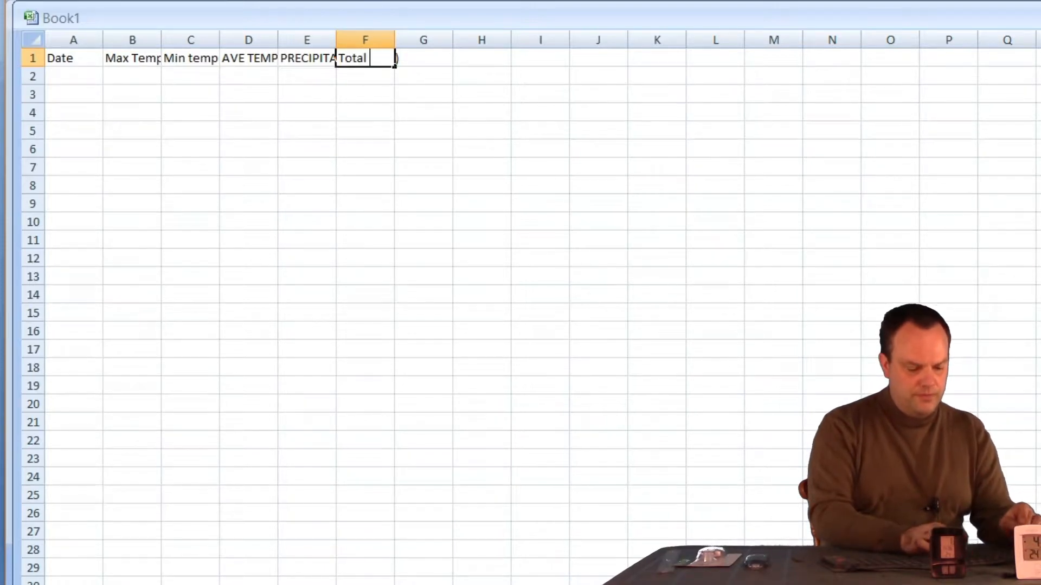
{"action": "type", "text": "PRICIP"}
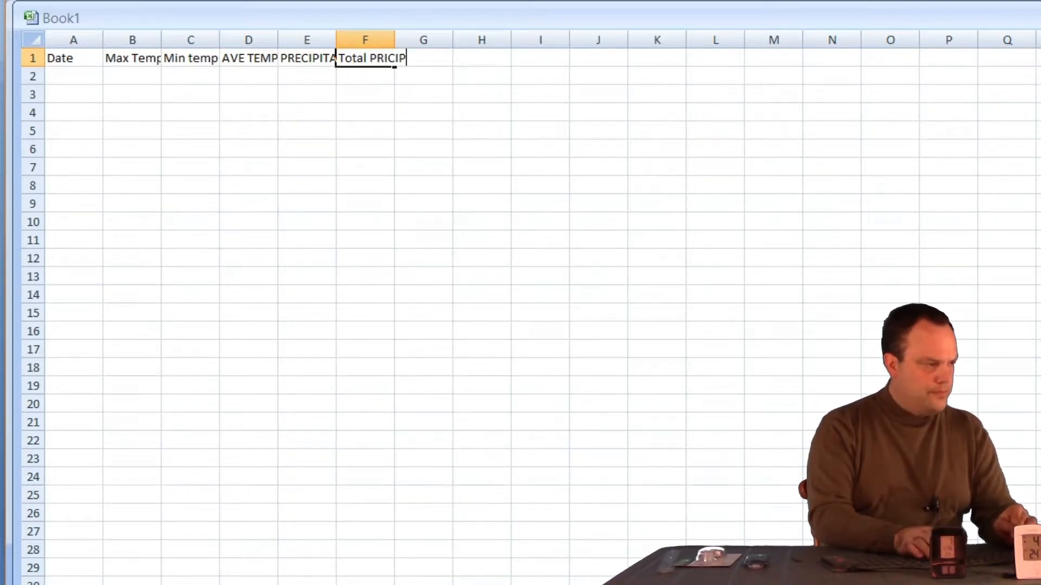
{"action": "type", "text": "(MM)"}
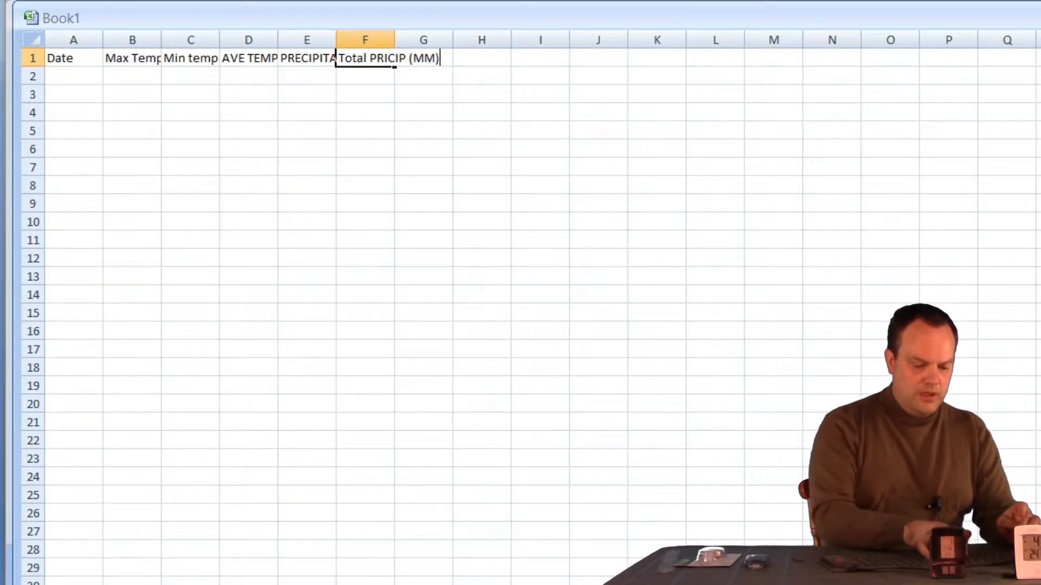
{"action": "key", "text": "Tab"}
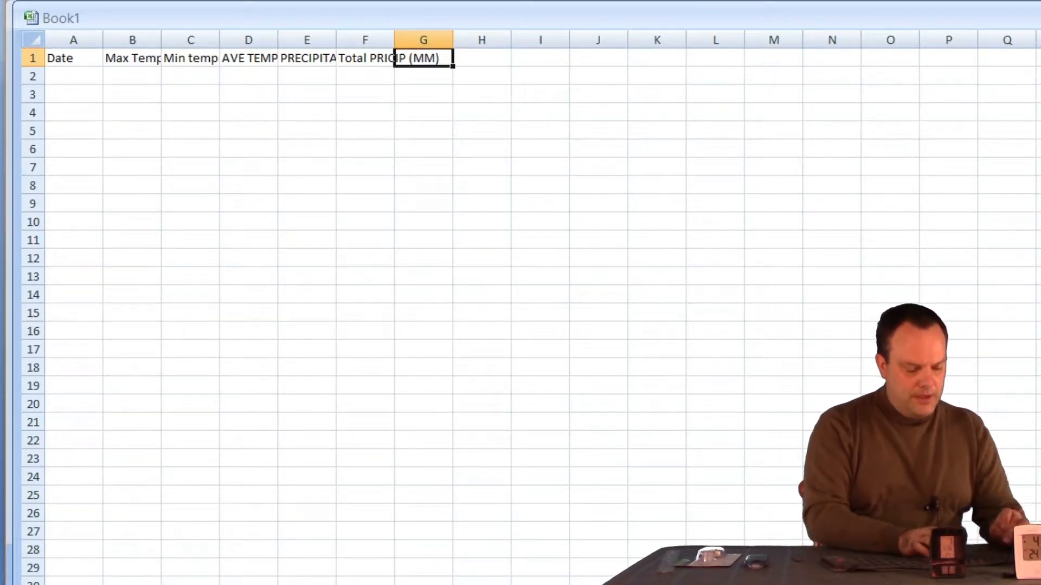
Enter the header Wind Speed (Km/h) in cell G1.
{"action": "type", "text": "Wind"}
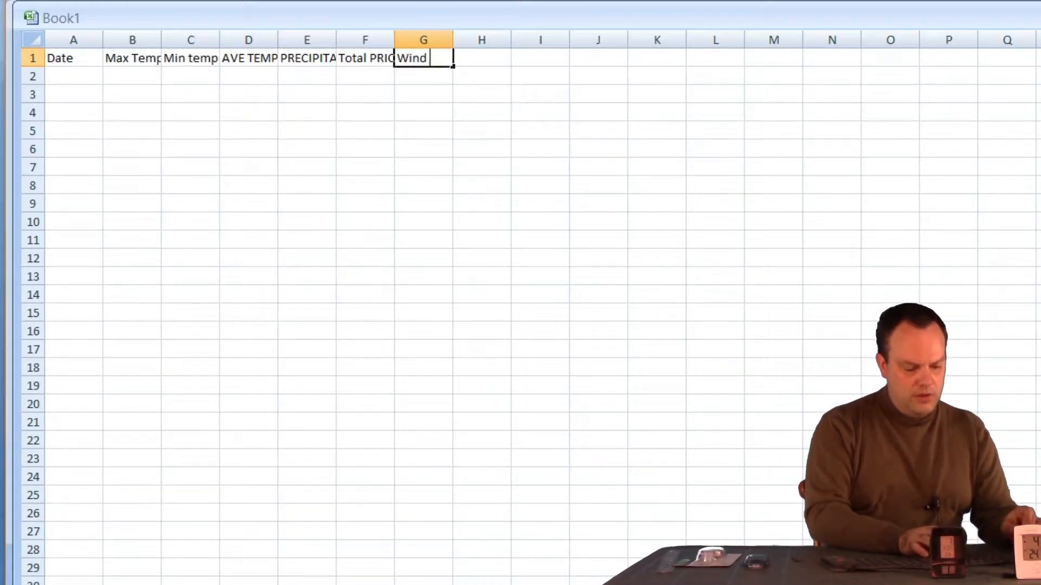
{"action": "type", "text": " Sp"}
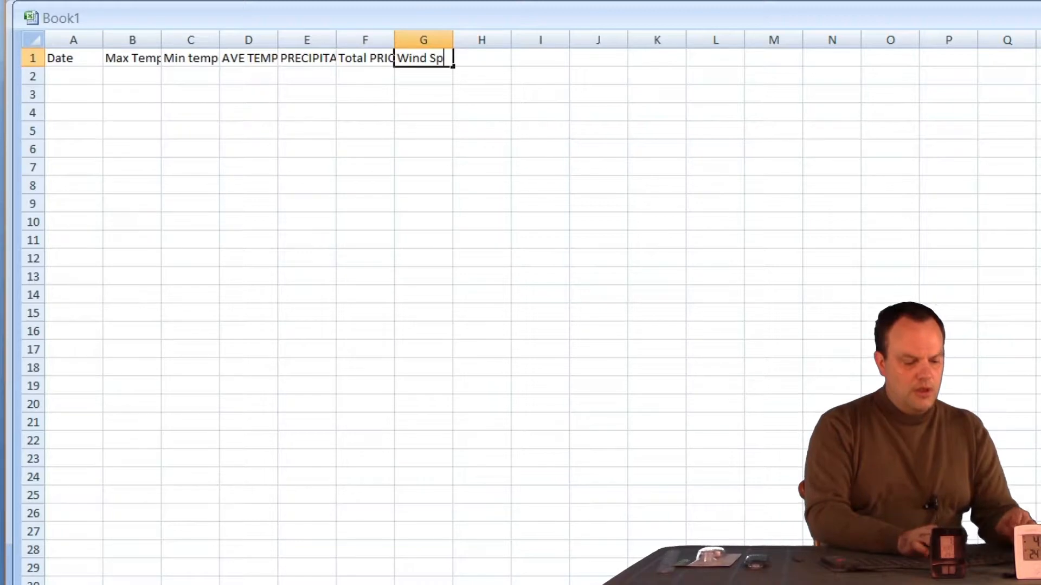
{"action": "type", "text": "ee"}
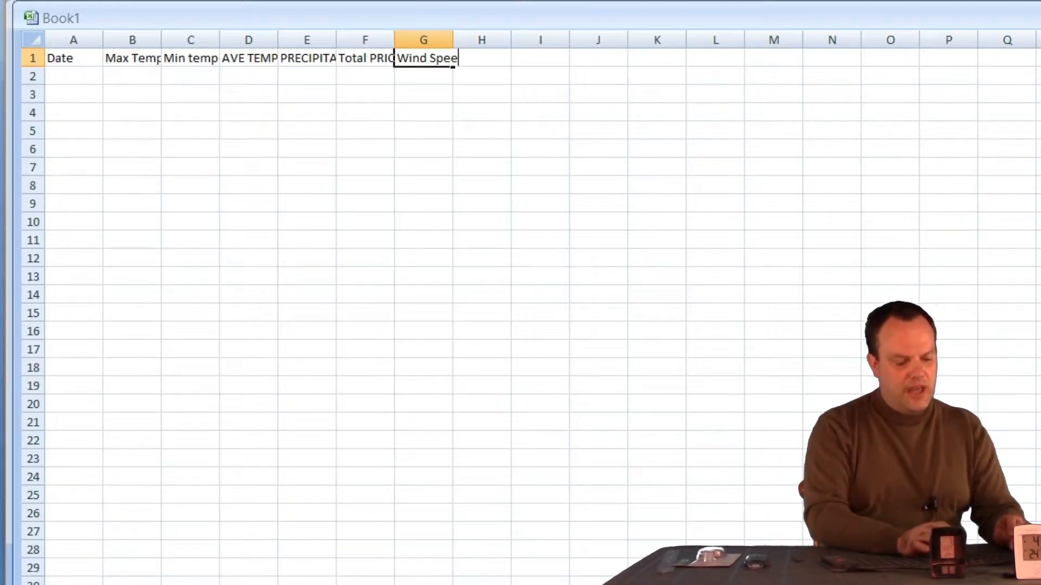
{"action": "type", "text": "d (K"}
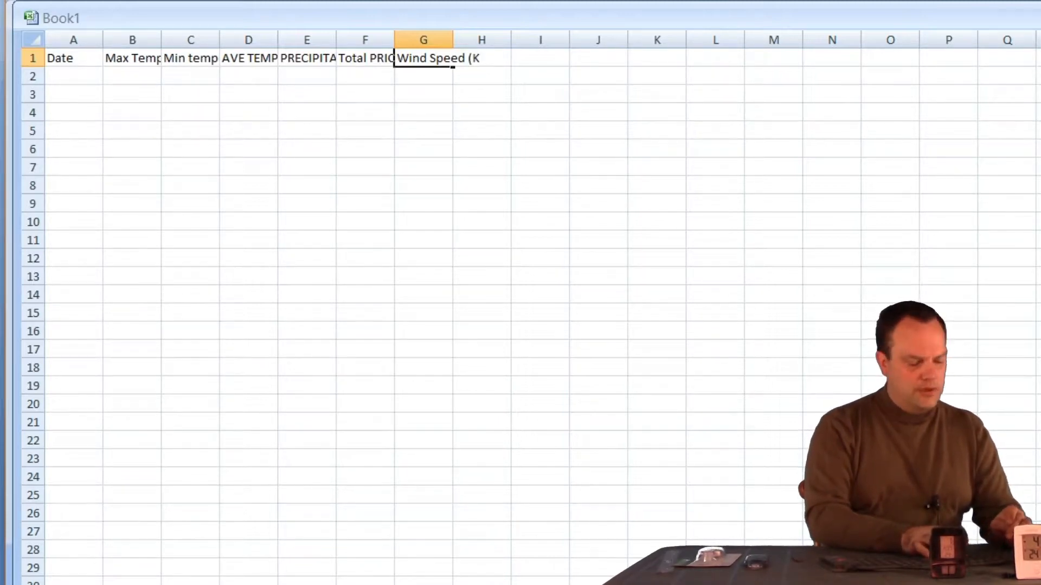
{"action": "type", "text": "m"}
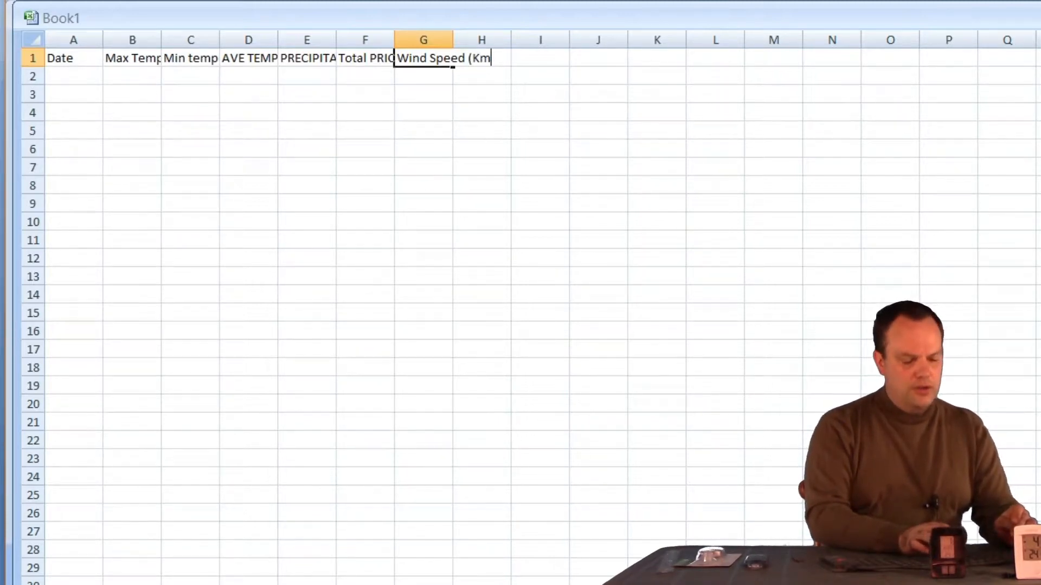
{"action": "type", "text": "/"}
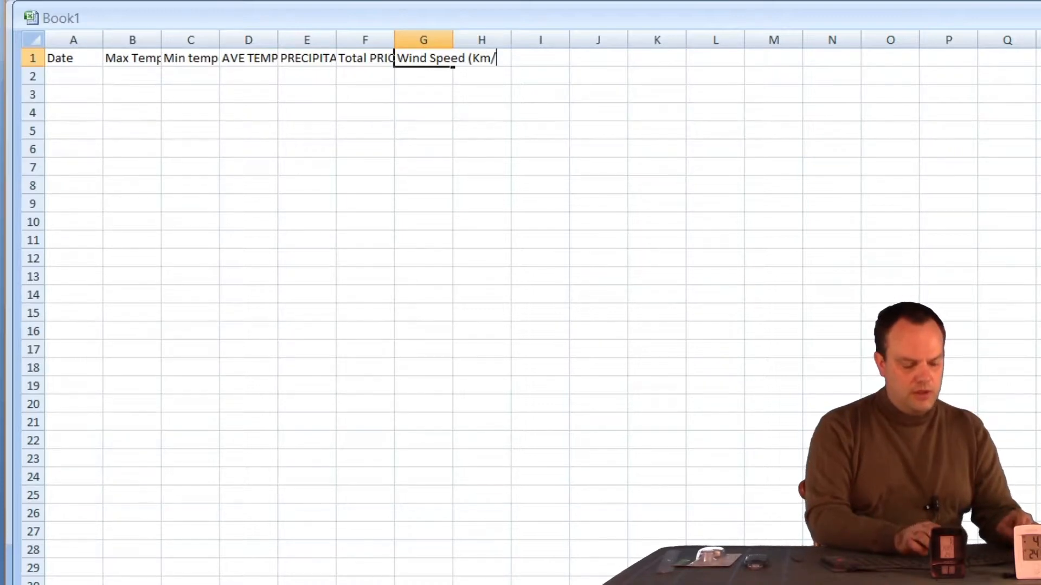
{"action": "type", "text": "h)"}
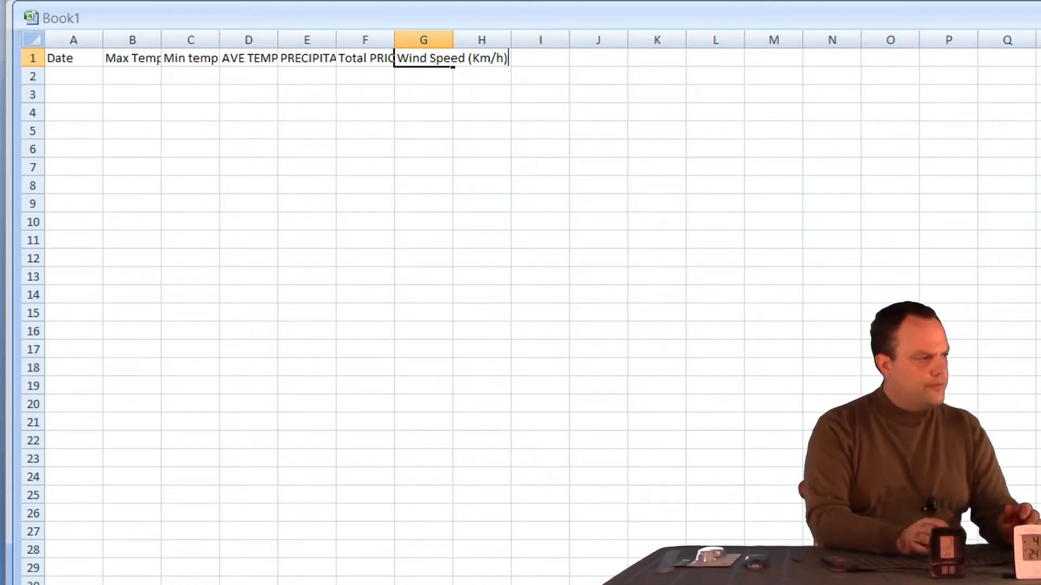
{"action": "key", "text": "Tab"}
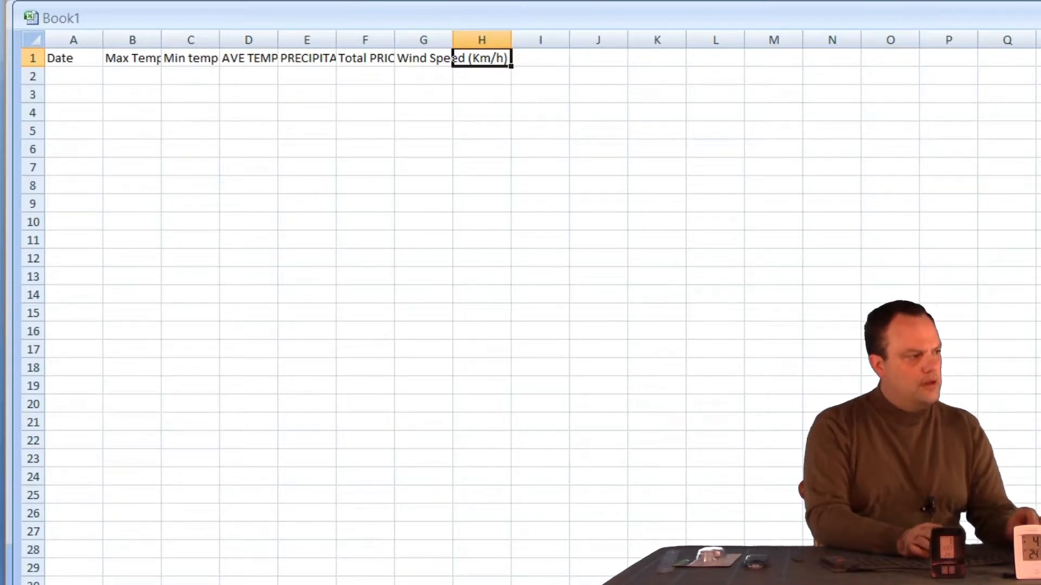
Enter the headers Wind Direction in H1 and Wind chill in I1.
{"action": "type", "text": "Wind Direction"}
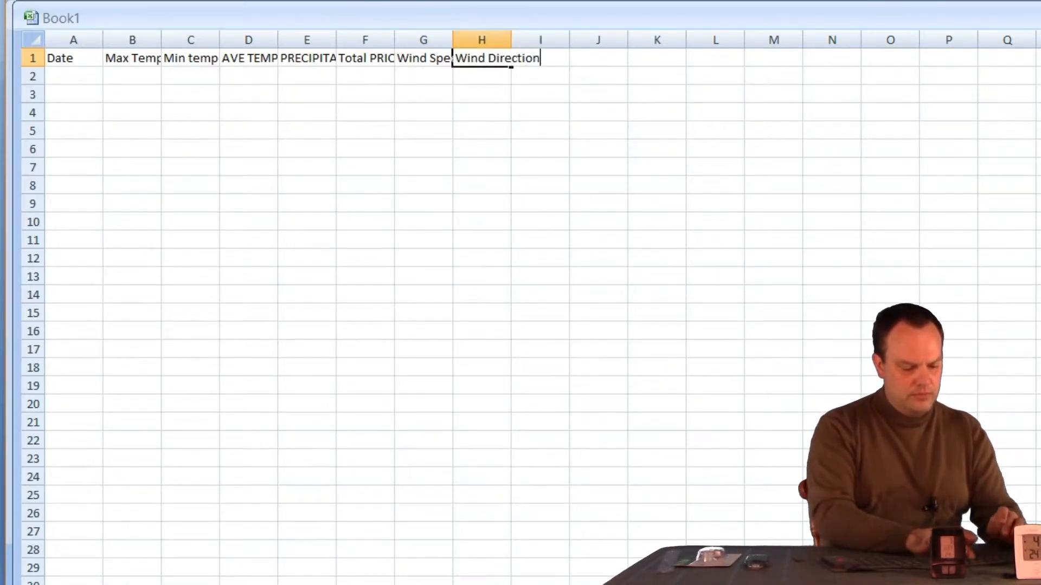
{"action": "key", "text": "Tab"}
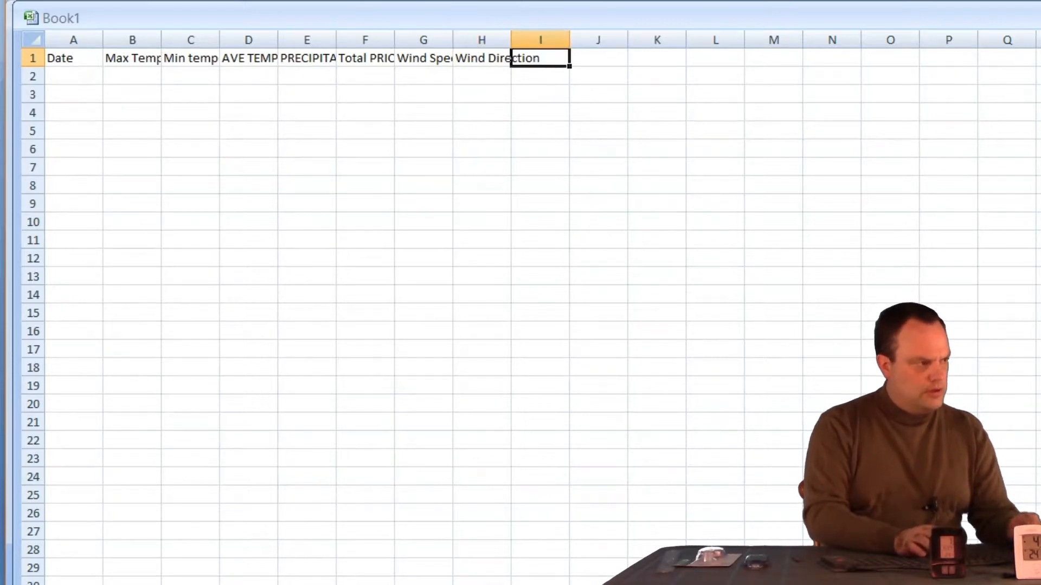
{"action": "type", "text": "Win"}
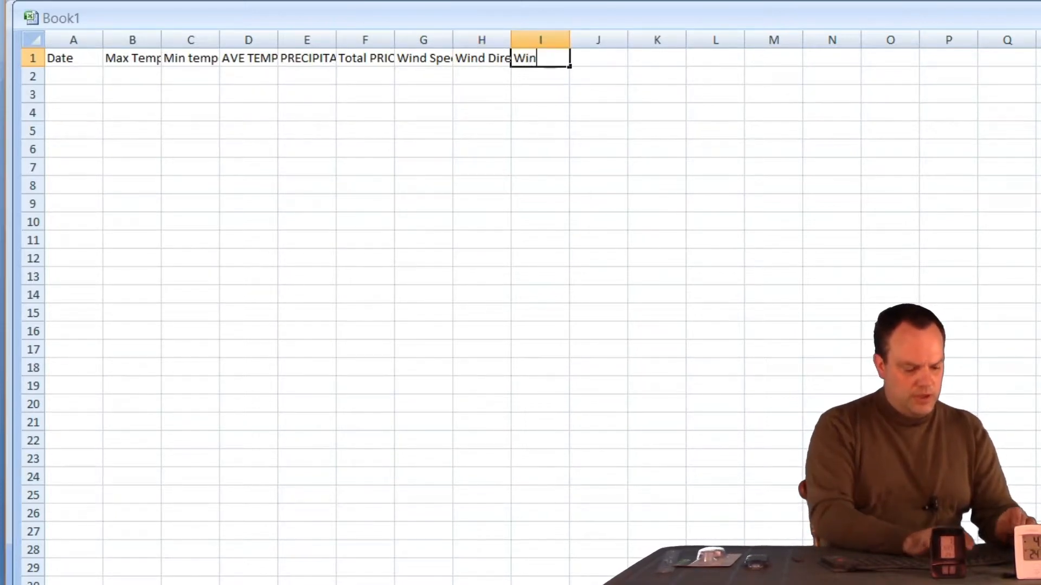
{"action": "type", "text": "d chill"}
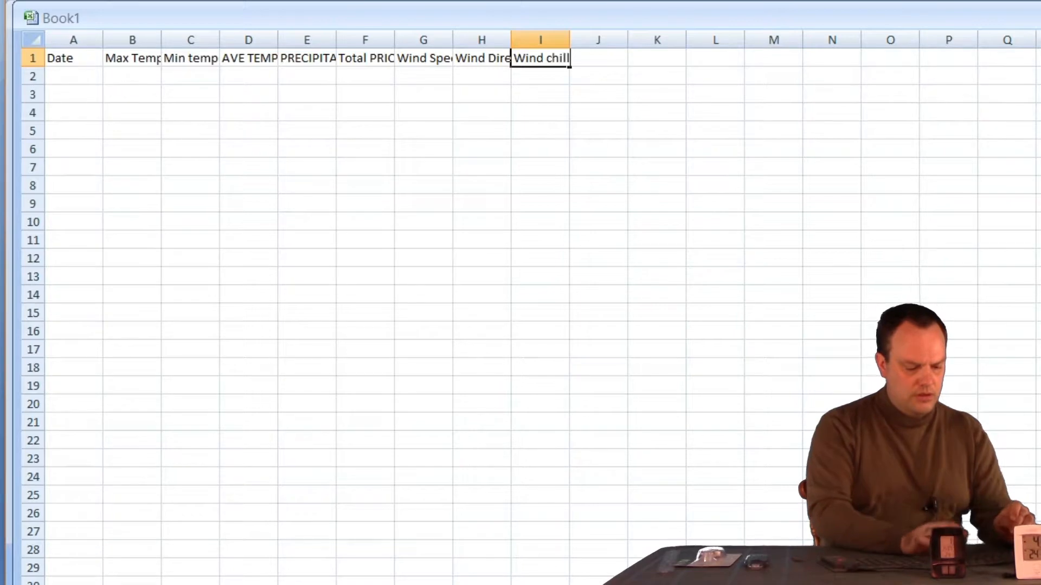
{"action": "key", "text": "Tab"}
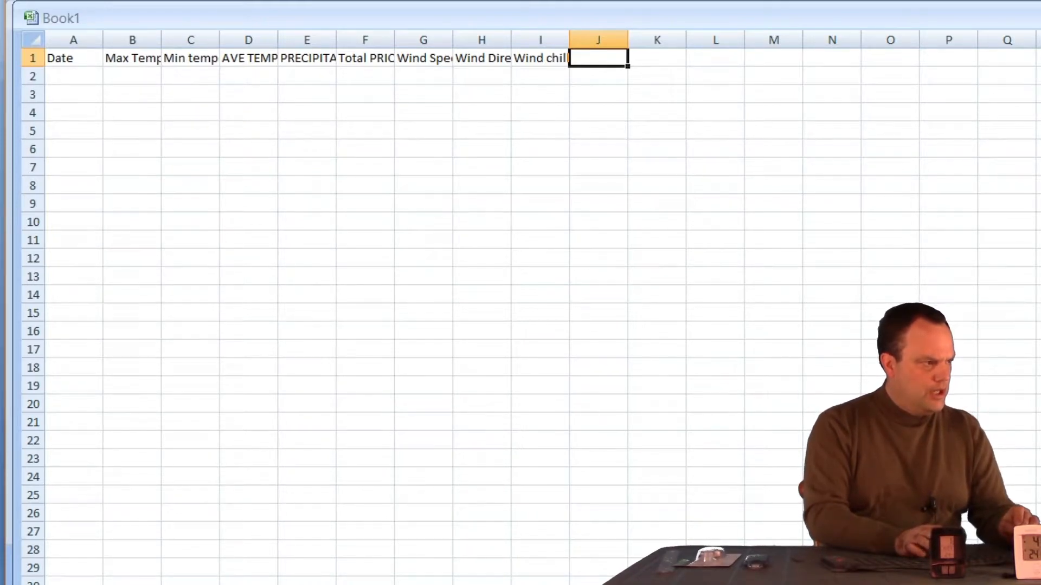
Leave J1 blank and enter the headers DGDU(5) in K1 and AGDU(5) in L1.
{"action": "key", "text": "Tab"}
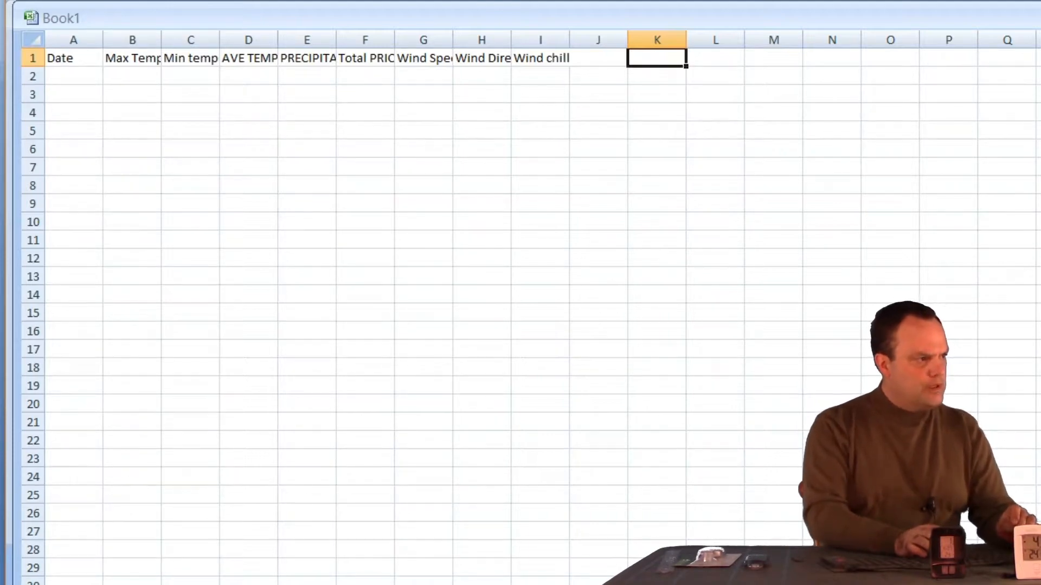
{"action": "type", "text": "DGDU"}
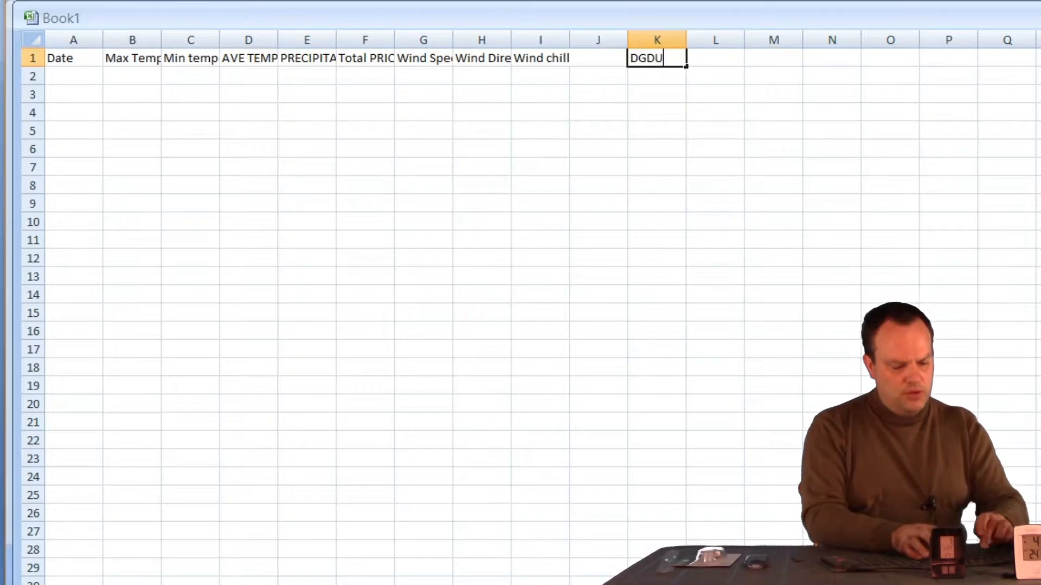
{"action": "type", "text": "("}
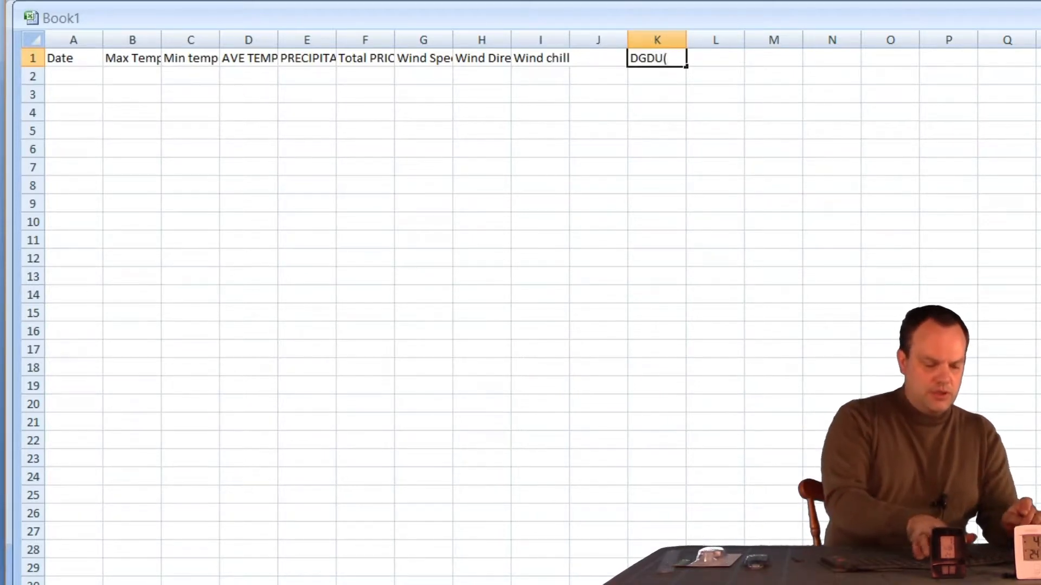
{"action": "type", "text": "5)"}
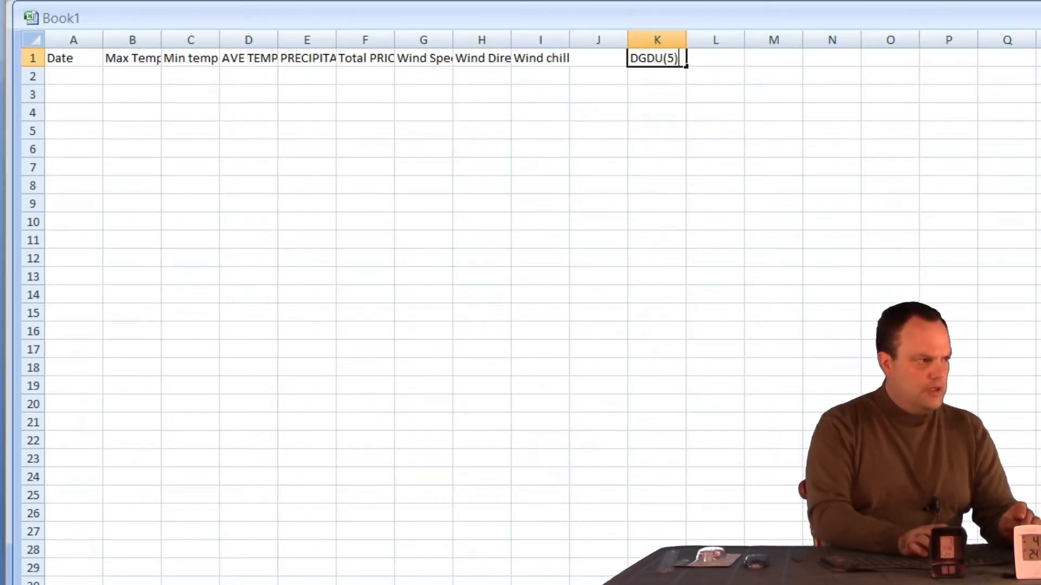
{"action": "key", "text": "Tab"}
{"action": "type", "text": "A"}
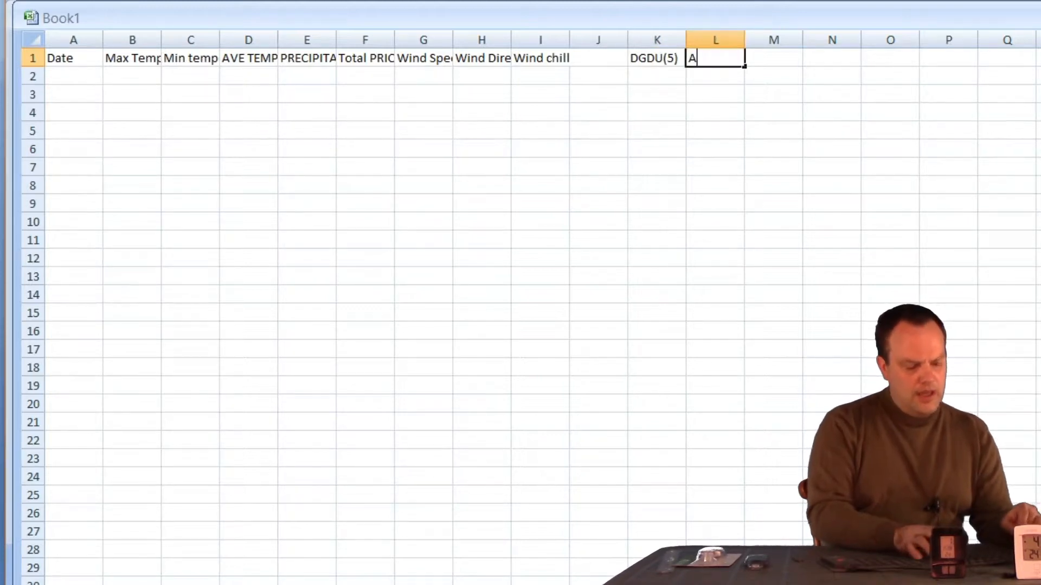
{"action": "type", "text": "GDU(5)"}
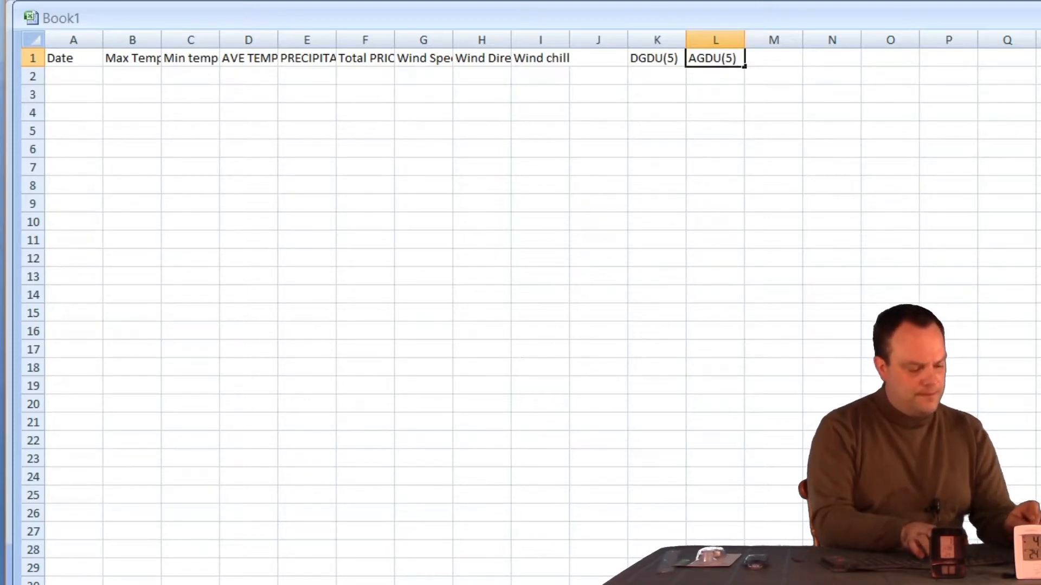
{"action": "key", "text": "Tab"}
Enter the headers DGDU(10) in M1 and AGDU(10) in N1.
{"action": "type", "text": "DGDU"}
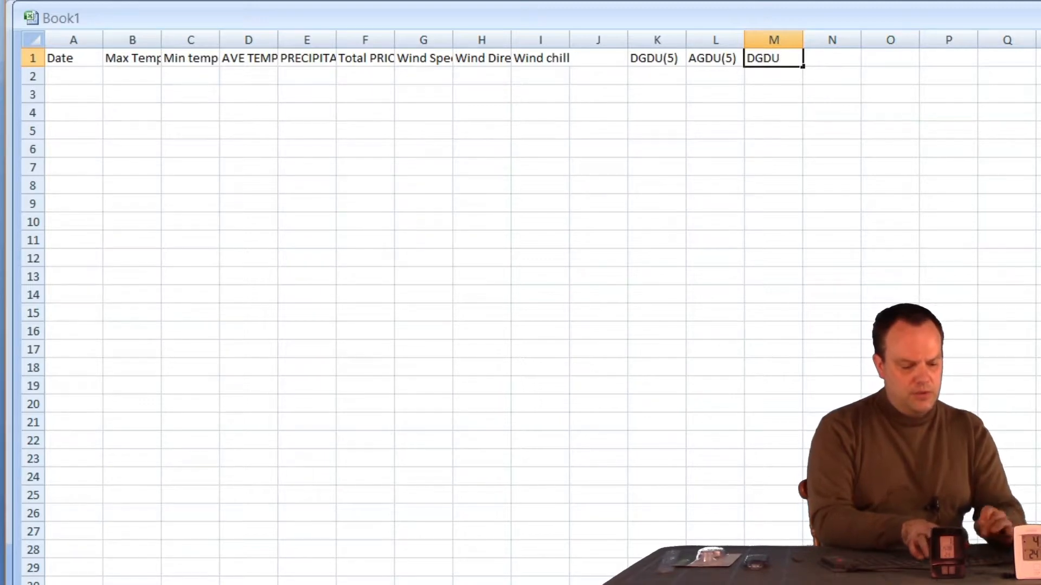
{"action": "type", "text": "(100"}
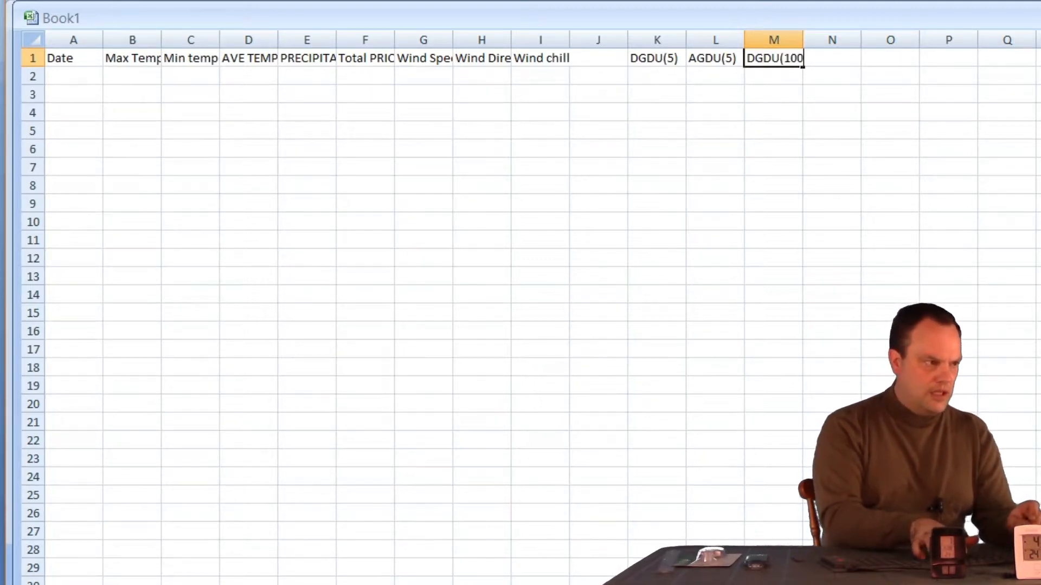
{"action": "key", "text": "BackSpace"}
{"action": "type", "text": ")"}
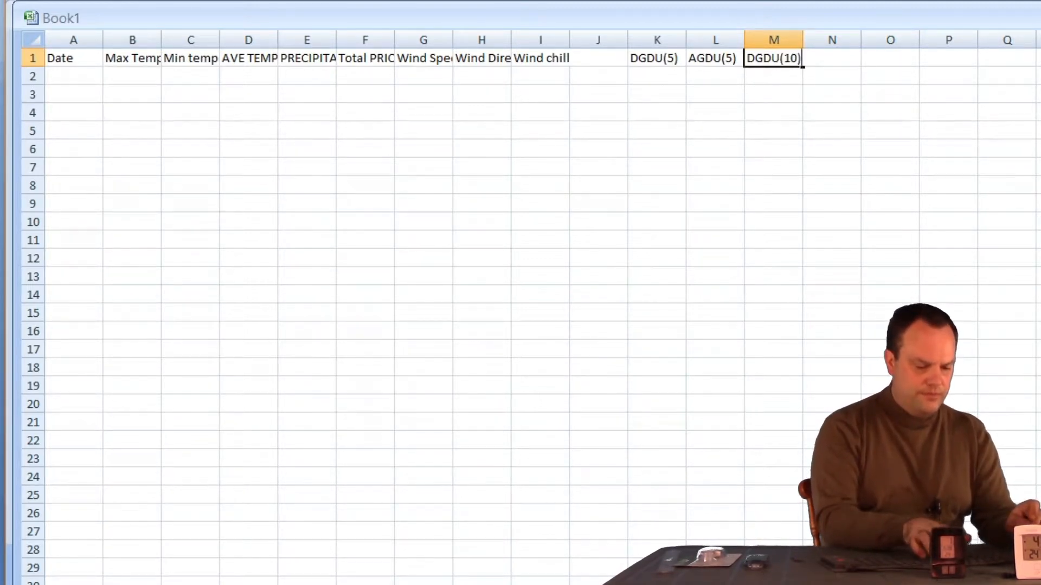
{"action": "key", "text": "Tab"}
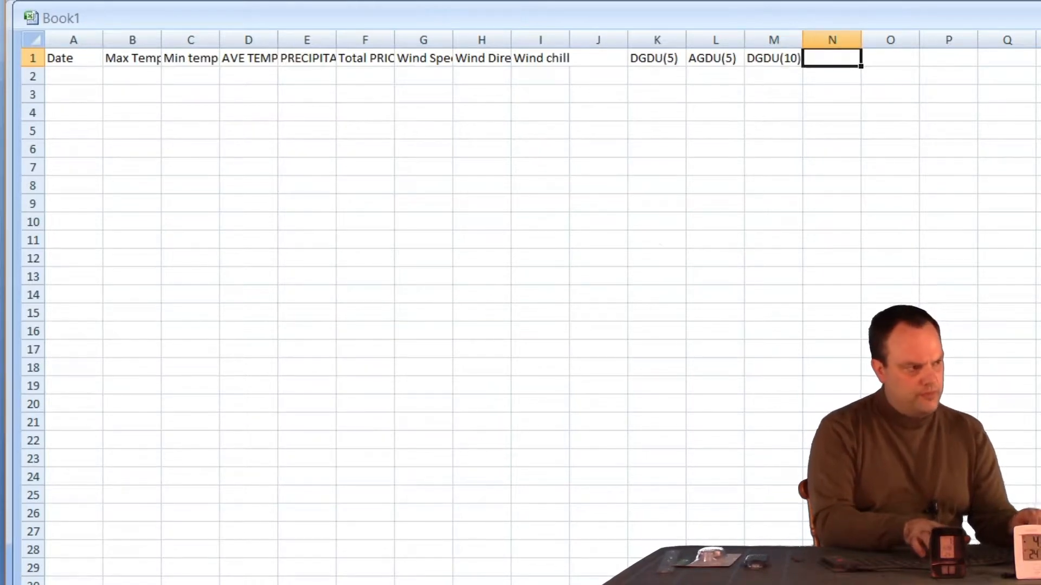
{"action": "type", "text": "AGD"}
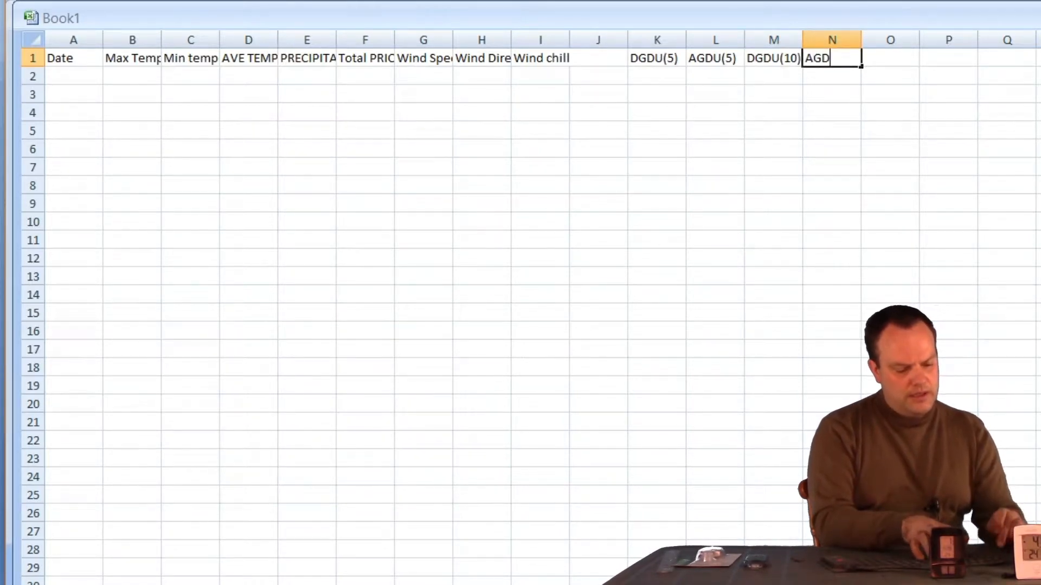
{"action": "type", "text": "U(10)"}
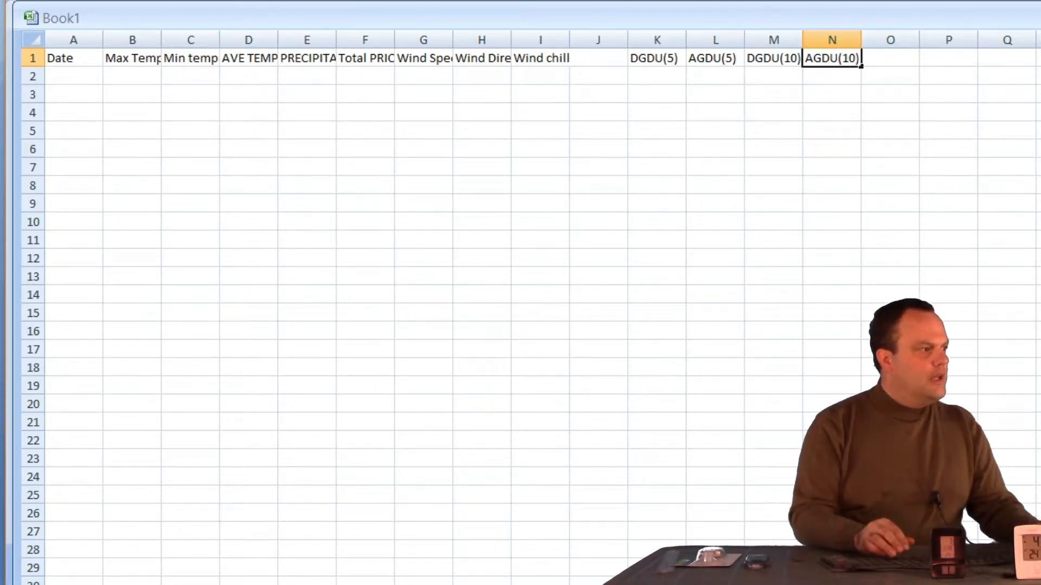
Widen the columns from A onward so that each header in row 1 fits fully in its cell.
{"action": "left_click", "coordinate": [87, 40]}
{"action": "left_click_drag", "start_coordinate": [103, 40], "coordinate": [739, 41]}
{"action": "left_click", "coordinate": [158, 40]}
{"action": "left_click", "coordinate": [249, 41]}
{"action": "left_click", "coordinate": [333, 40]}
{"action": "left_click", "coordinate": [420, 40]}
{"action": "left_click", "coordinate": [543, 40]}
{"action": "left_click", "coordinate": [650, 40]}
{"action": "left_click", "coordinate": [710, 40]}
{"action": "left_click_drag", "start_coordinate": [798, 40], "coordinate": [834, 41]}
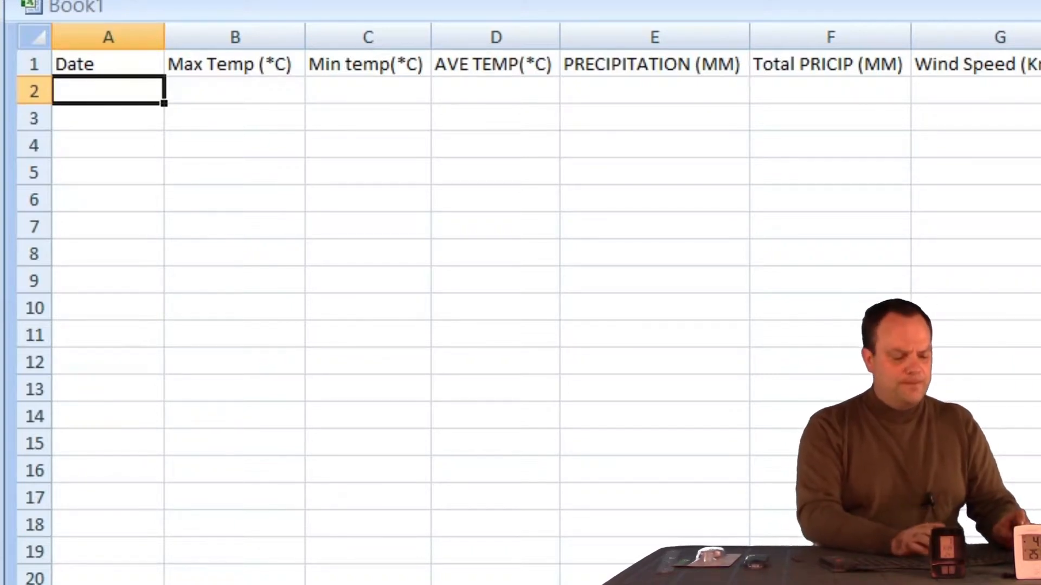
Enter the first date, 01-jan-2018, in cell A2 under the Date header.
{"action": "type", "text": "01"}
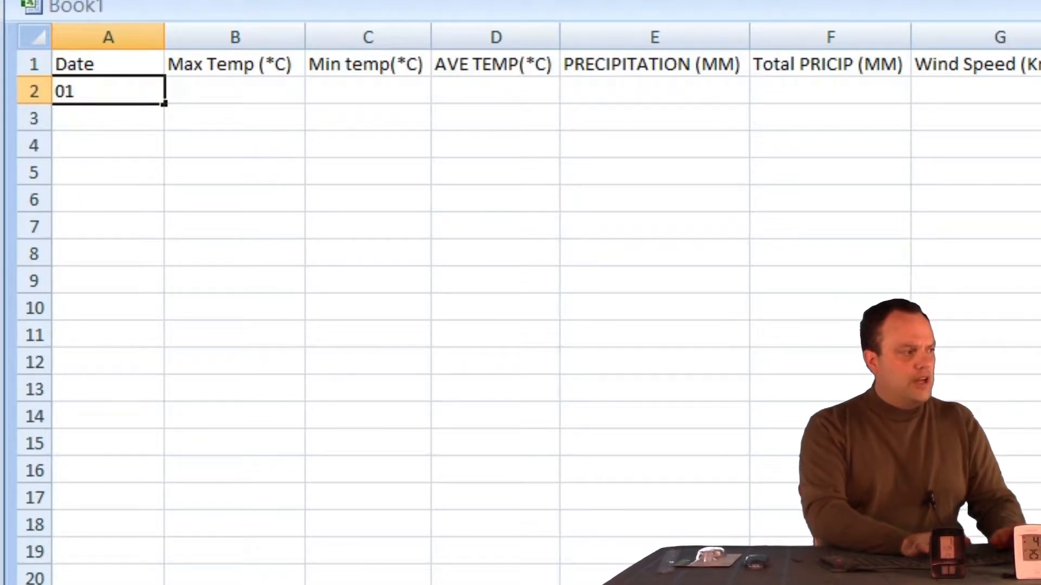
{"action": "type", "text": "-"}
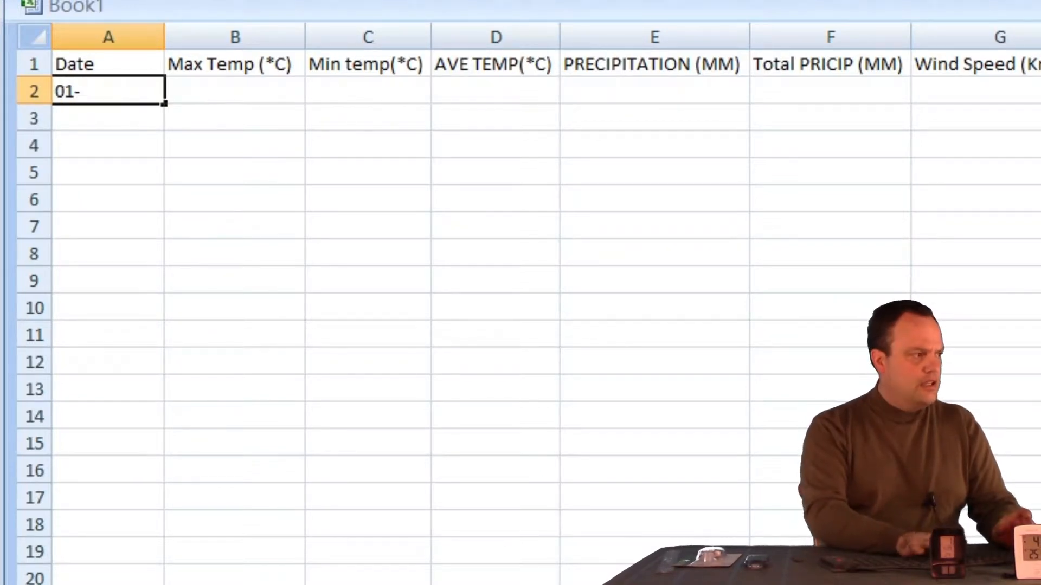
{"action": "type", "text": "jan-2018"}
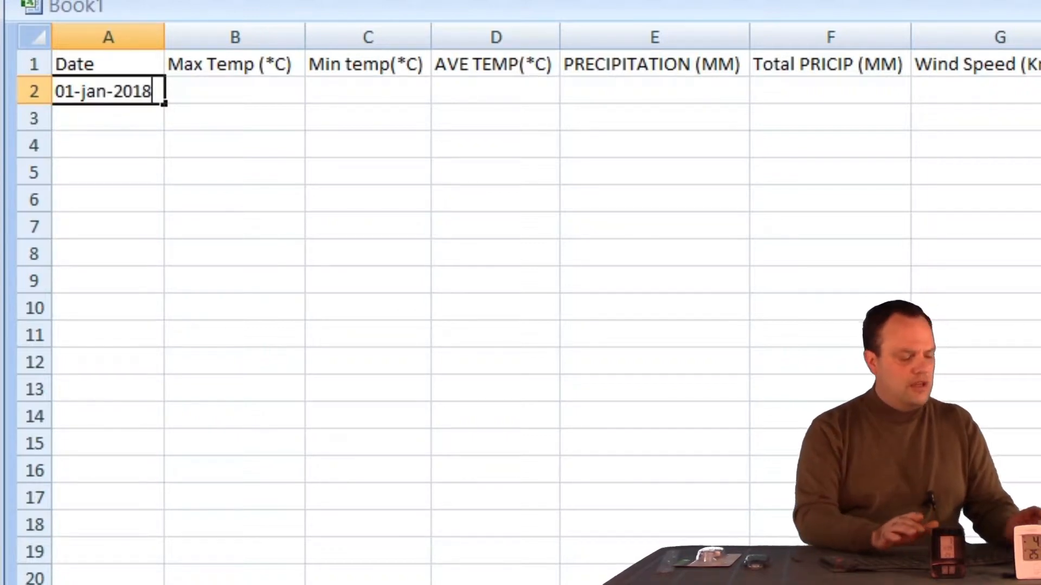
{"action": "key", "text": "Tab"}
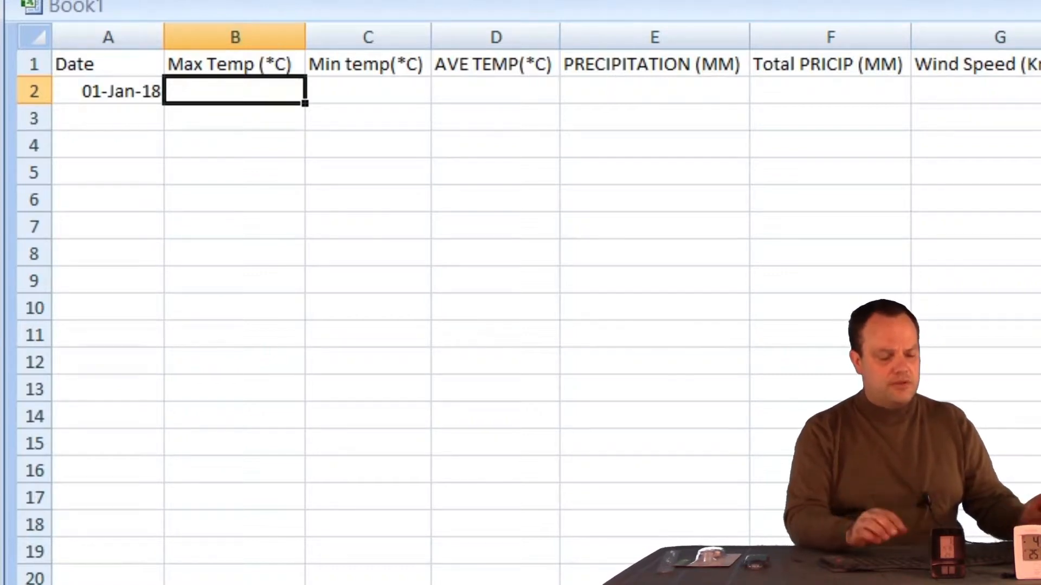
Fill the dates from A2 down column A as a daily series through 31-Dec-18 in row 366.
{"action": "key", "text": "Return"}
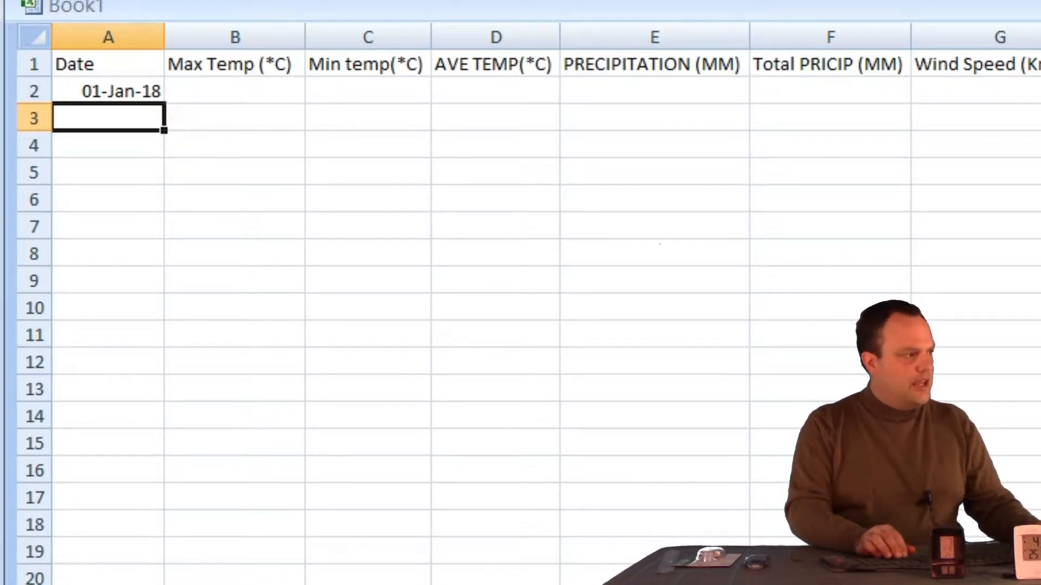
{"action": "key", "text": "Up"}
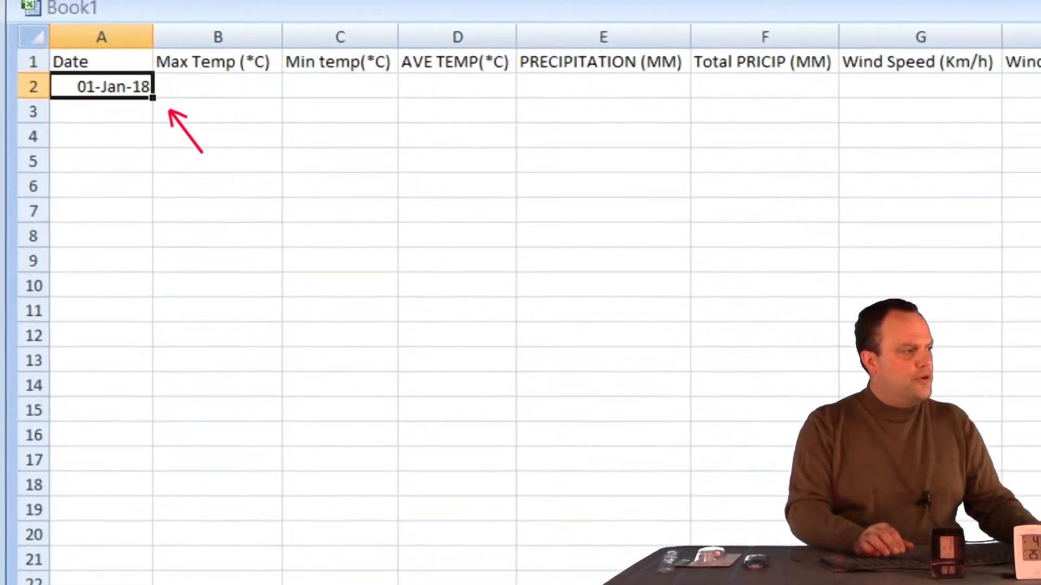
{"action": "left_click_drag", "start_coordinate": [145, 94], "coordinate": [136, 551]}
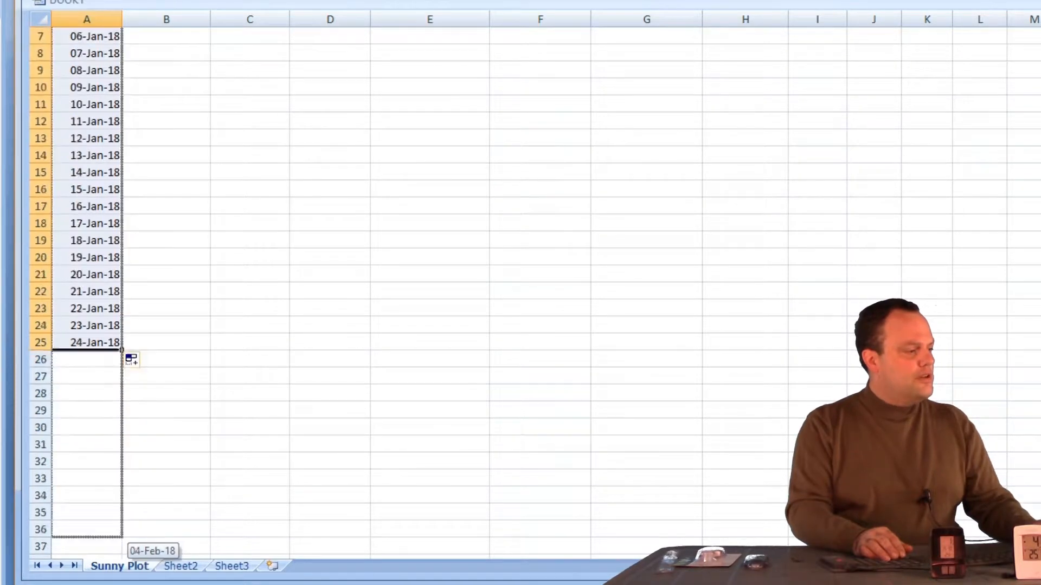
{"action": "left_click_drag", "start_coordinate": [123, 542], "coordinate": [123, 542]}
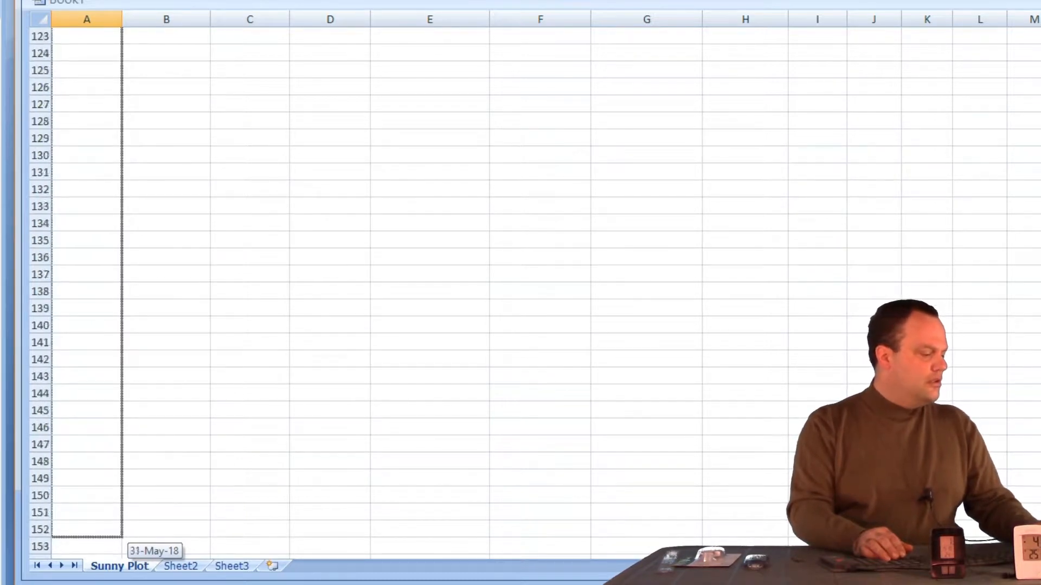
{"action": "left_click_drag", "start_coordinate": [122, 566], "coordinate": [123, 368]}
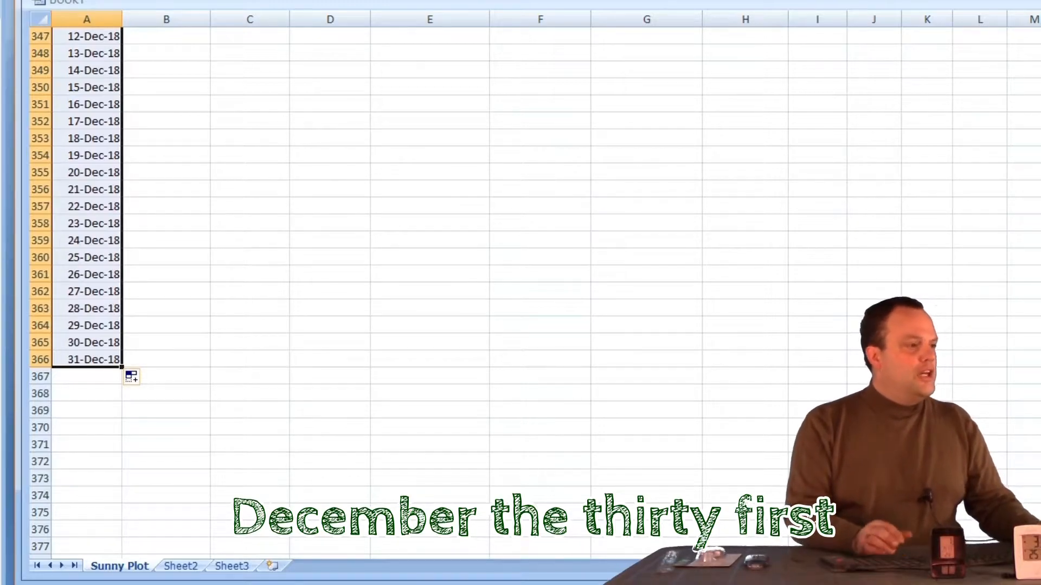
Freeze the top row of the Sunny Plot sheet so the headers stay in view.
{"action": "scroll", "coordinate": [434, 303], "scroll_direction": "up", "scroll_amount": 20}
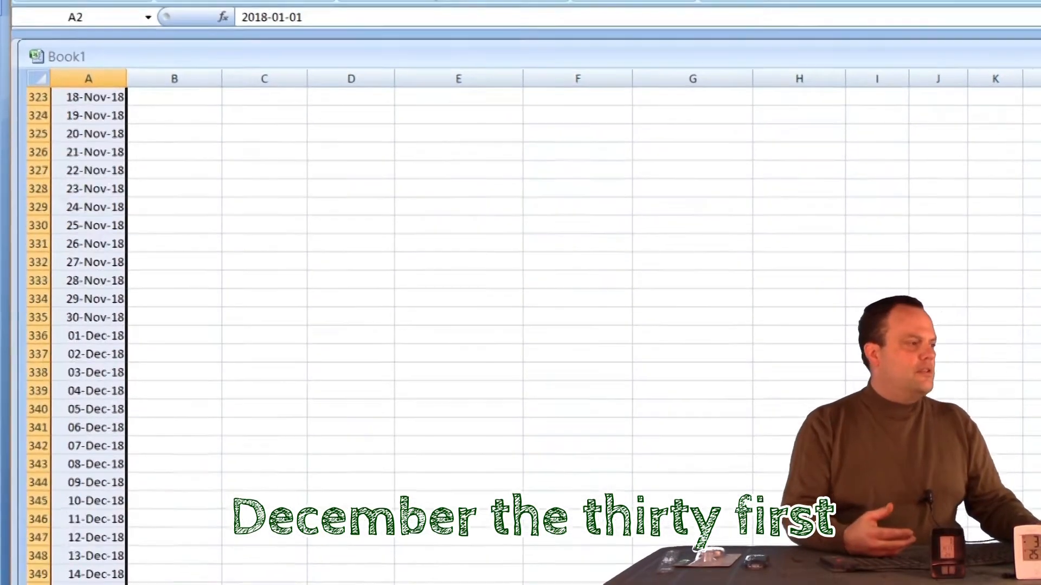
{"action": "scroll", "coordinate": [434, 325], "scroll_direction": "up", "scroll_amount": 20}
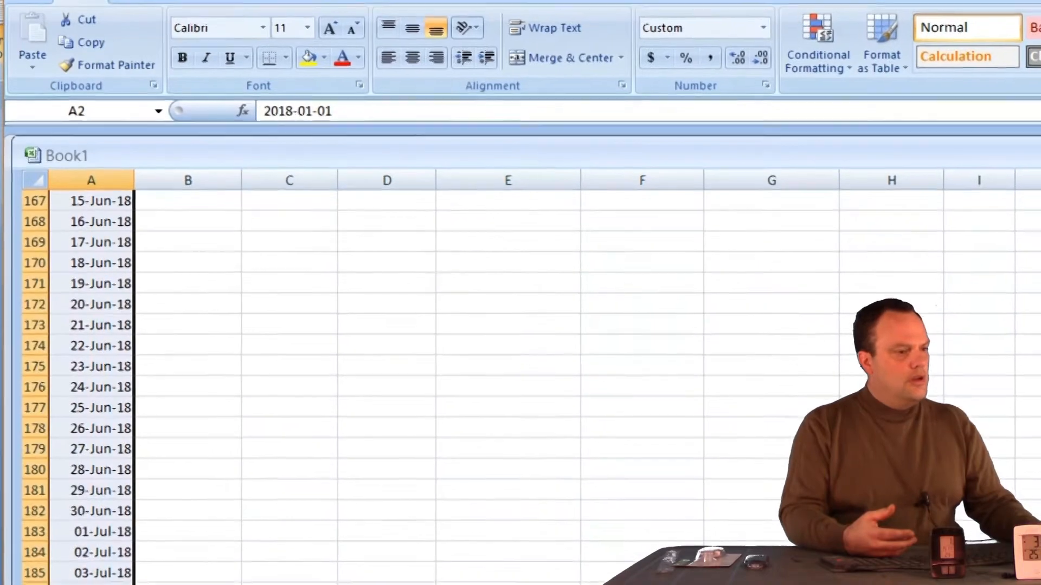
{"action": "scroll", "coordinate": [434, 379], "scroll_direction": "up", "scroll_amount": 13}
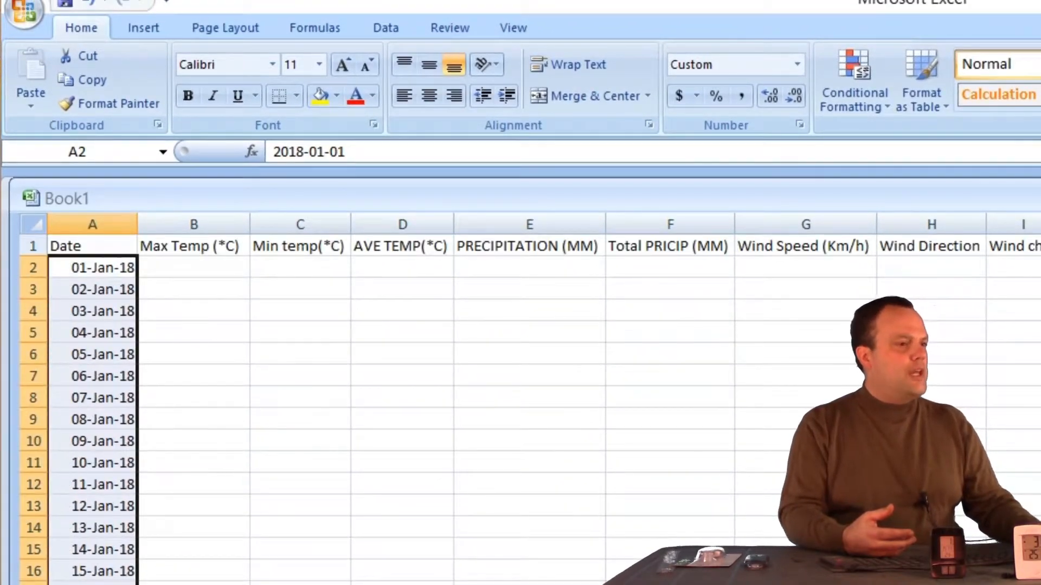
{"action": "left_click", "coordinate": [93, 246]}
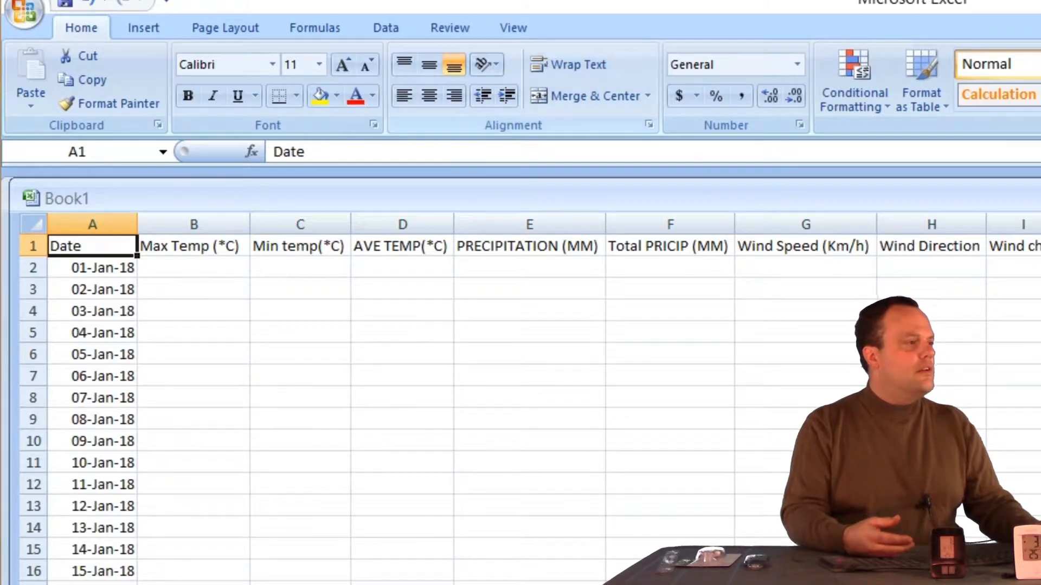
{"action": "left_click", "coordinate": [512, 27]}
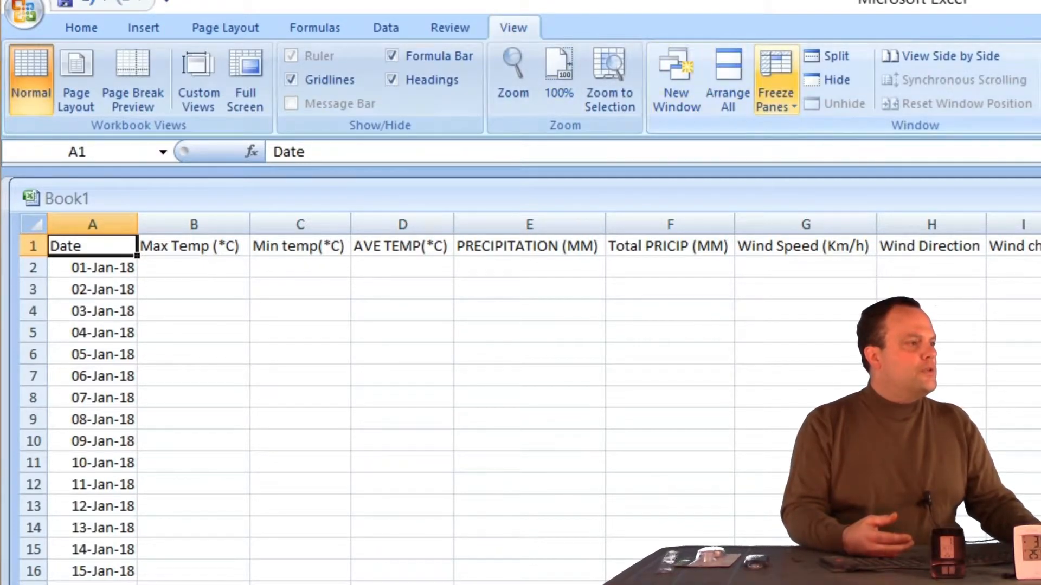
{"action": "left_click", "coordinate": [776, 100]}
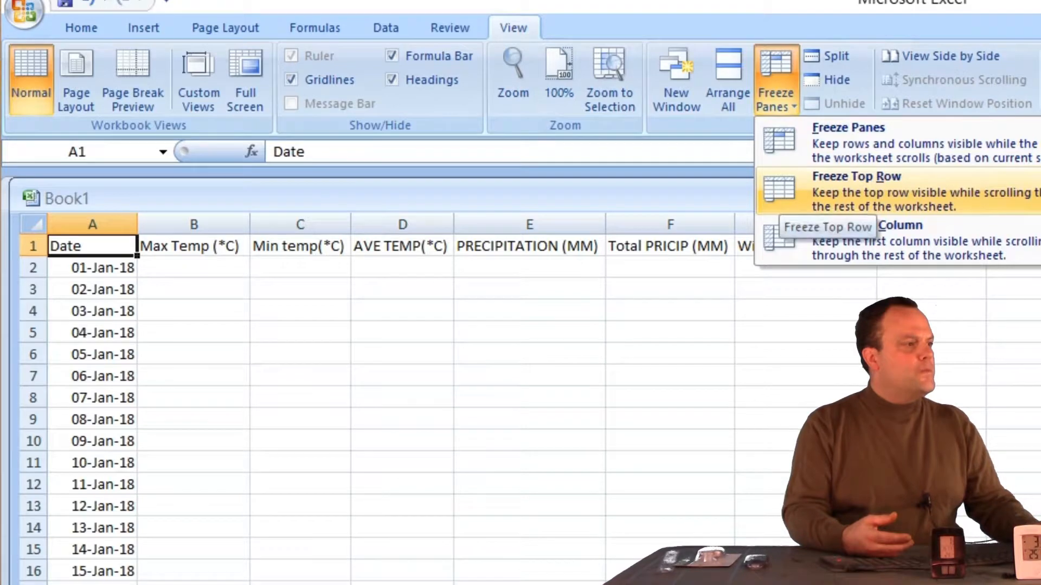
{"action": "left_click", "coordinate": [856, 185]}
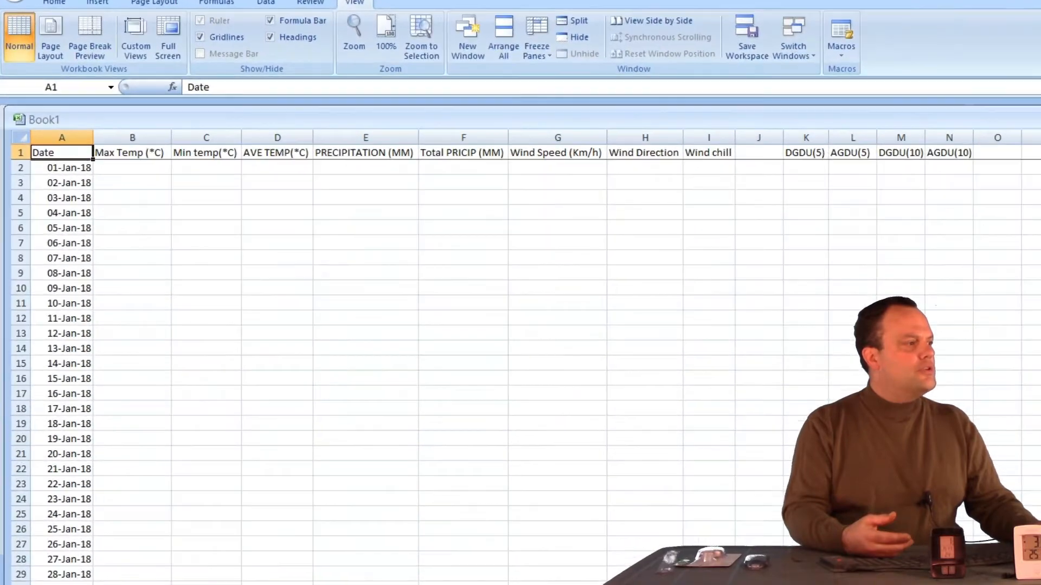
Check the frozen header row against the dated rows further down the sheet, as far as June.
{"action": "left_click", "coordinate": [133, 182]}
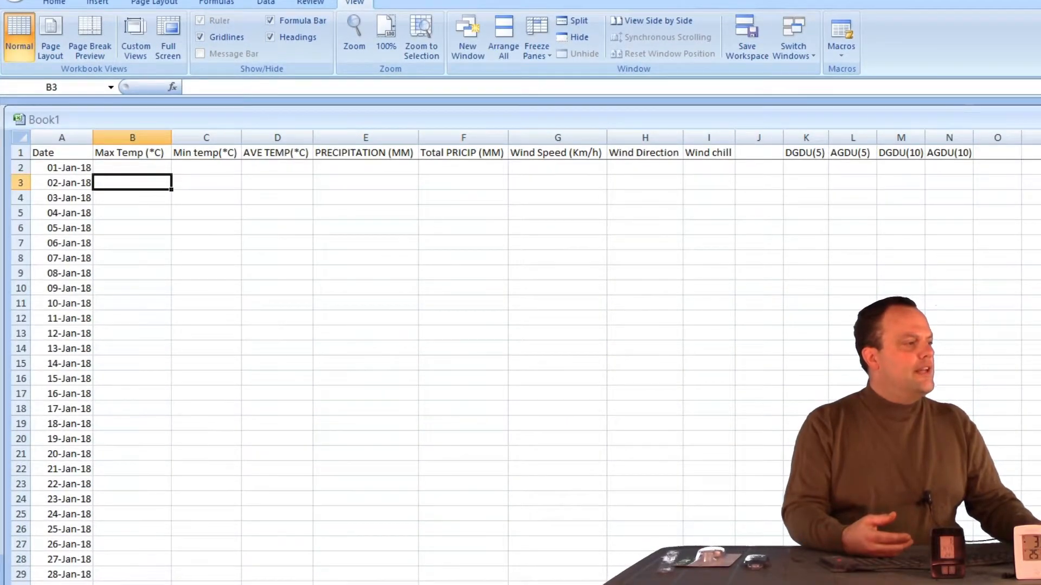
{"action": "scroll", "coordinate": [303, 374], "scroll_direction": "down", "scroll_amount": 20}
{"action": "scroll", "coordinate": [303, 374], "scroll_direction": "up", "scroll_amount": 11}
{"action": "scroll", "coordinate": [304, 374], "scroll_direction": "down", "scroll_amount": 11}
{"action": "scroll", "coordinate": [303, 374], "scroll_direction": "down", "scroll_amount": 14}
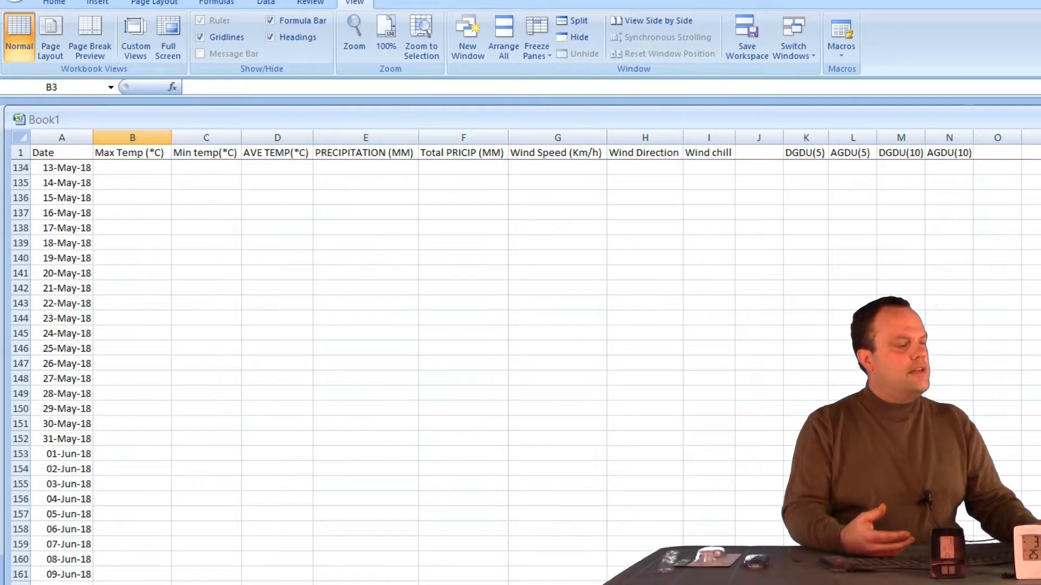
{"action": "scroll", "coordinate": [304, 374], "scroll_direction": "up", "scroll_amount": 20}
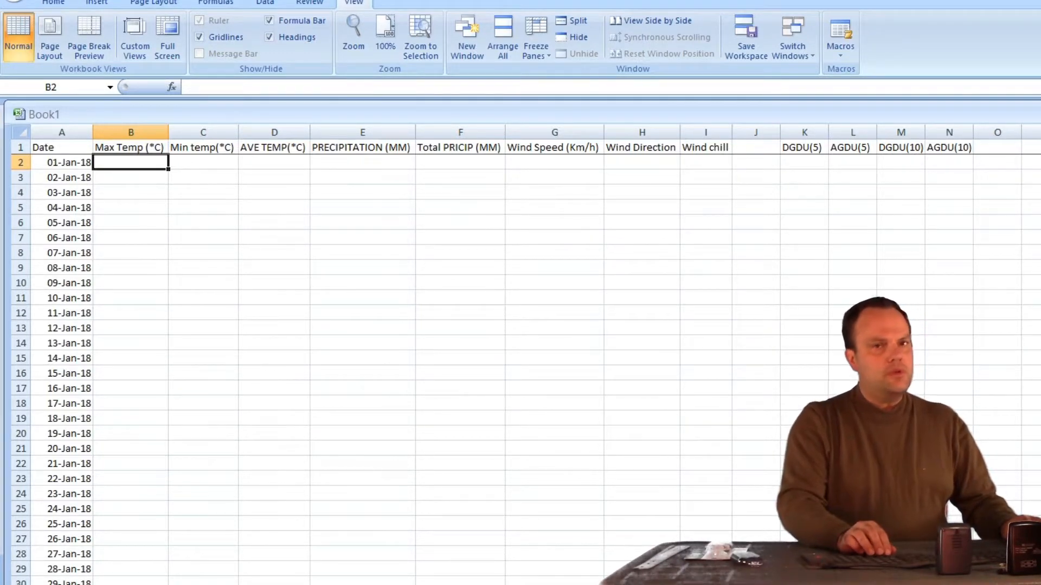
Go through the empty data cells in row 2 under the temperature, precipitation and wind headers, ending at Max Temp.
{"action": "left_click", "coordinate": [203, 162]}
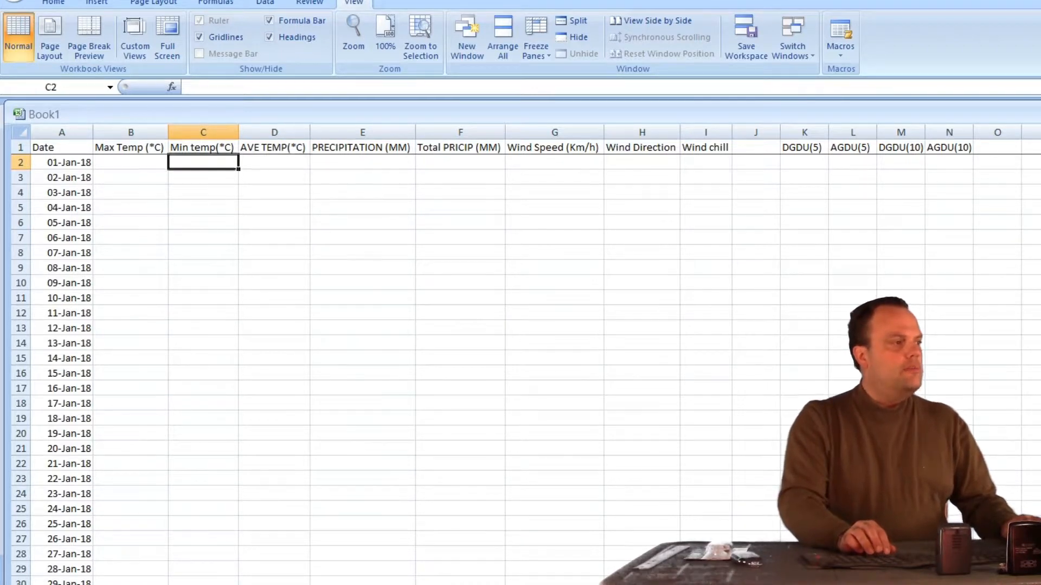
{"action": "left_click", "coordinate": [274, 162]}
{"action": "left_click", "coordinate": [363, 163]}
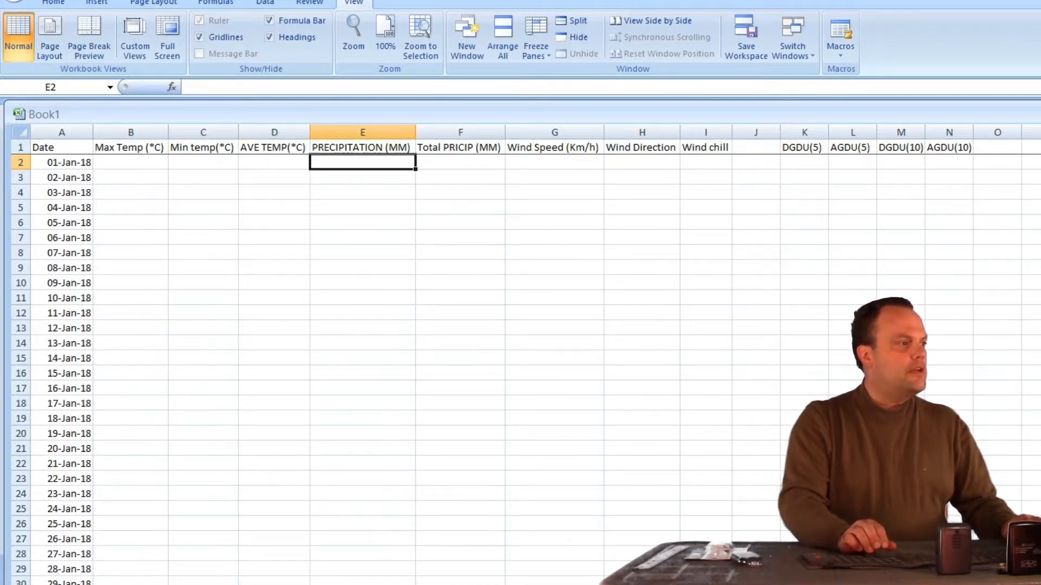
{"action": "left_click", "coordinate": [460, 162]}
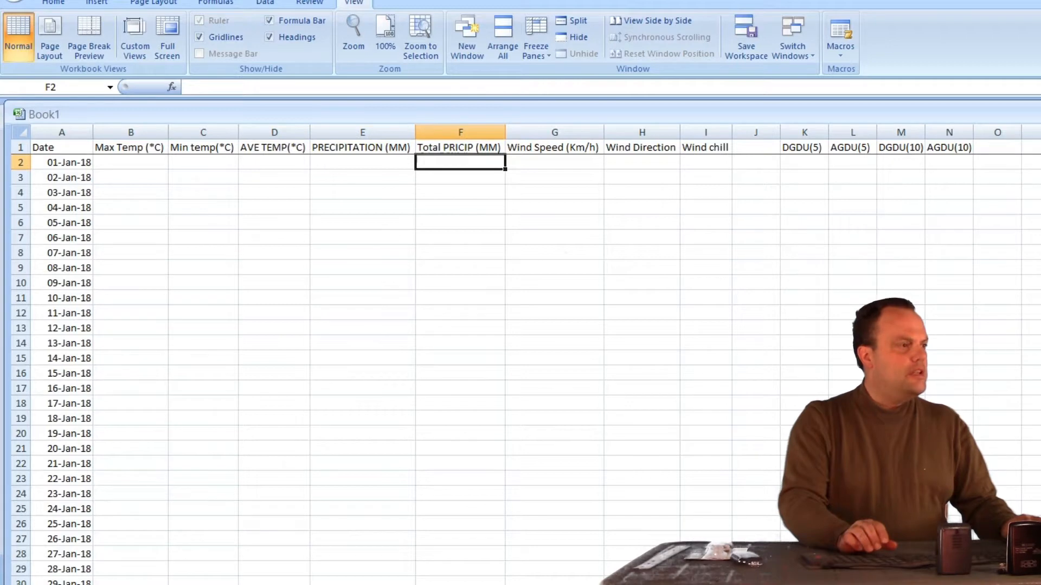
{"action": "left_click", "coordinate": [555, 162]}
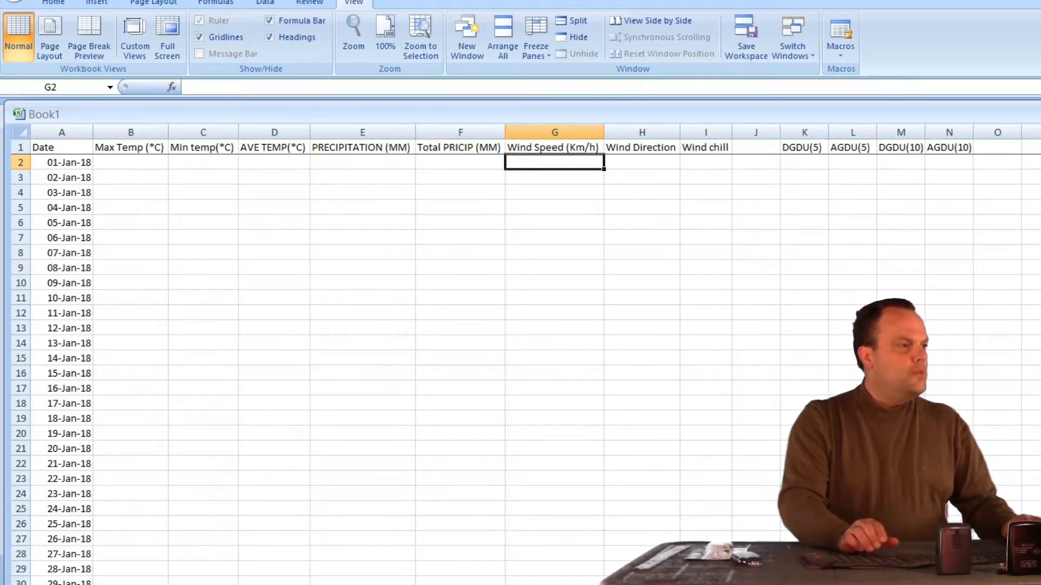
{"action": "left_click", "coordinate": [642, 162]}
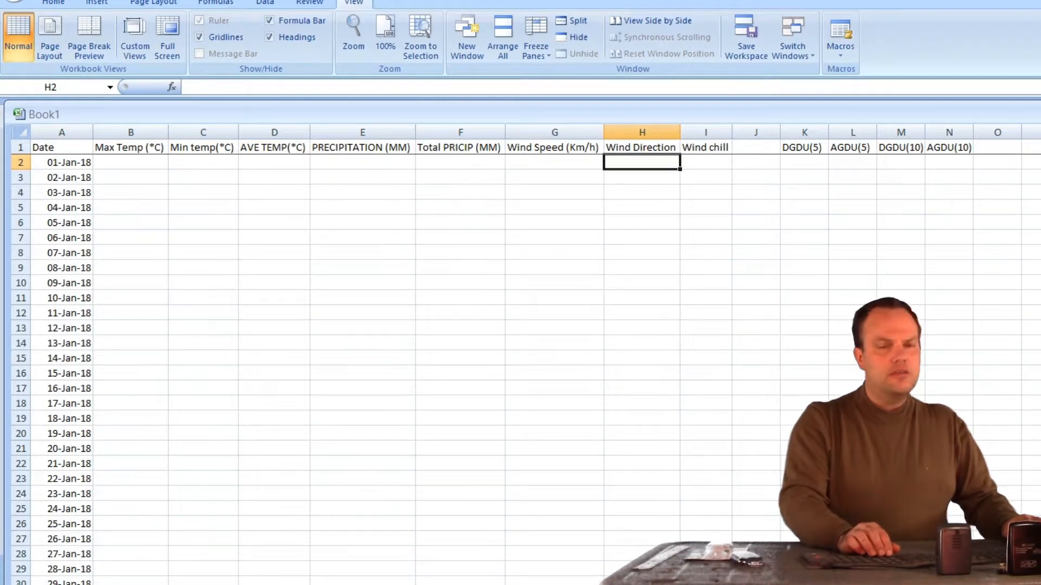
{"action": "key", "text": "Left"}
{"action": "key", "text": "Left"}
{"action": "key", "text": "Left"}
{"action": "key", "text": "Left"}
{"action": "key", "text": "Left"}
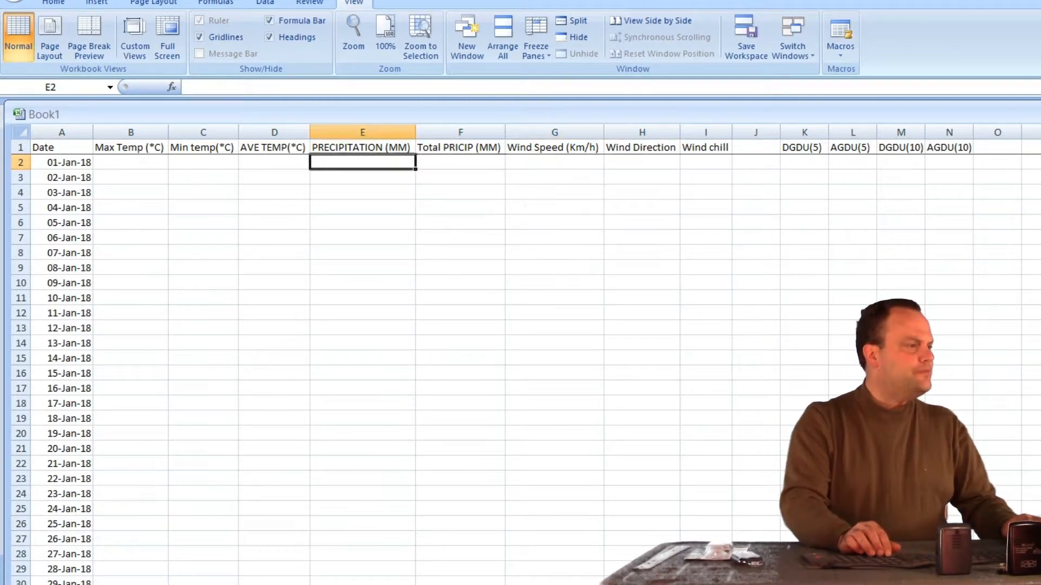
{"action": "key", "text": "Left"}
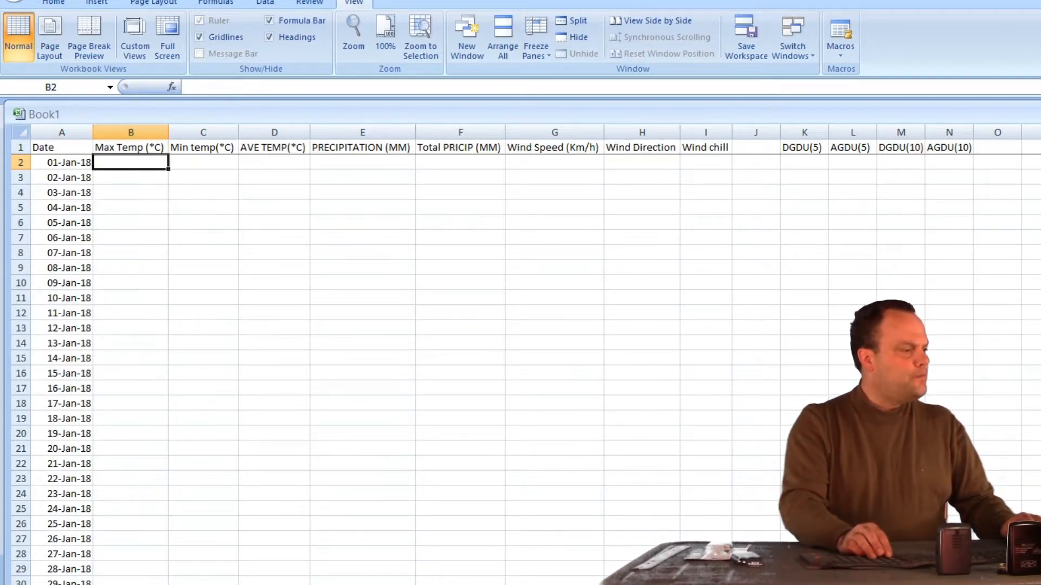
Paste the recorded max and min temperatures starting at B2, precipitation at E2, and wind speed and direction at G2.
{"action": "type", "text": "32.2\t17.3 30.4\t18.6 23.3\t12.4 24.4\t13.1 20.3\t16 21.4\t15.4 26.4\t17 25.6\t12.7 22.1\t11.7 23.8\t15.8 24.7\t14.1 25.9\t13.4 28.9\t13.9 30.4\t17.8 26.3\t17.4 21.1\t9.8 13.2\t9.6 18\t11.7 22\t9.7 24.2\t10.2 23.8\t10.8 23.2\t12.2 27.4\t17.3 25.9\t16.7 26.7\t15.1"}
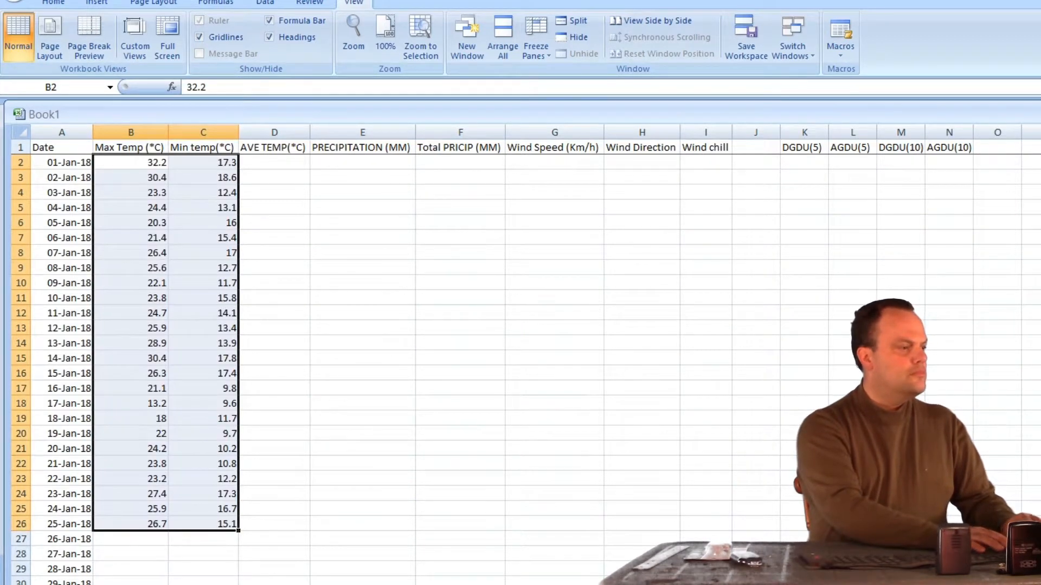
{"action": "left_click", "coordinate": [343, 161]}
{"action": "key", "text": "ctrl+v"}
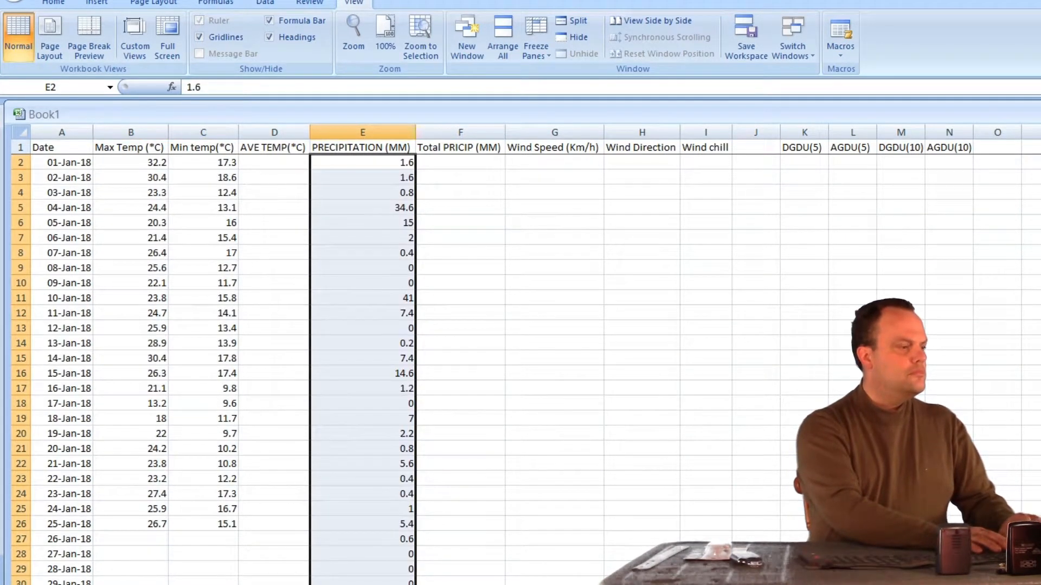
{"action": "left_click", "coordinate": [553, 162]}
{"action": "key", "text": "ctrl+v"}
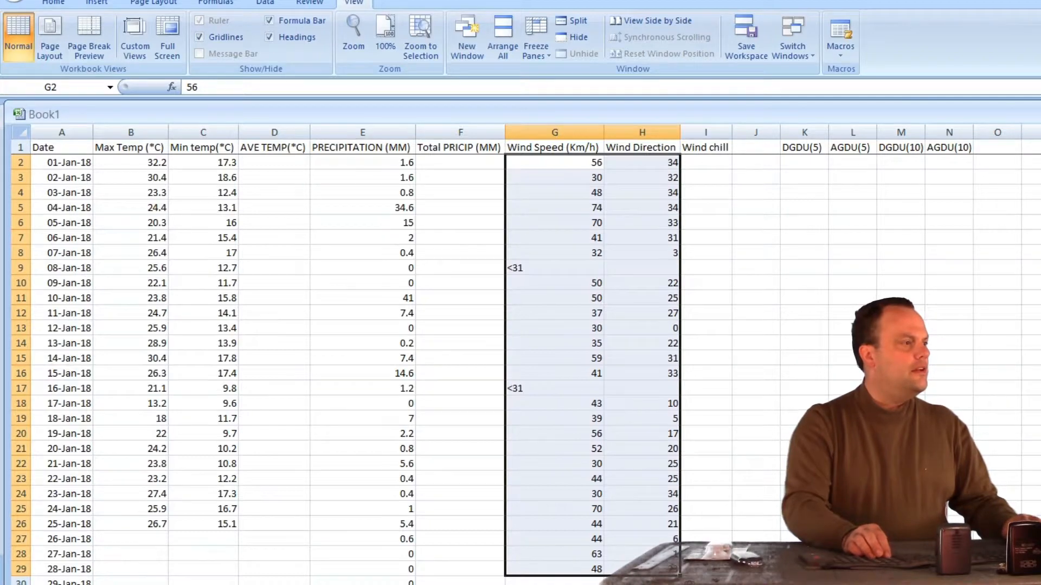
Enter the average temperature formula =(B2+C2)/2 in D2 under AVE TEMP(*C) and reselect that cell.
{"action": "left_click", "coordinate": [274, 162]}
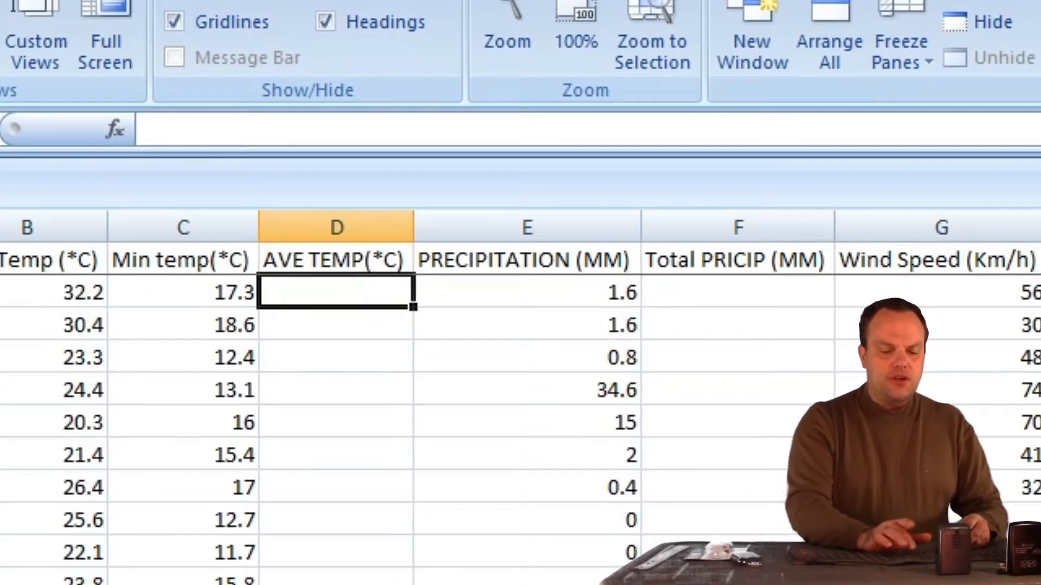
{"action": "type", "text": "="}
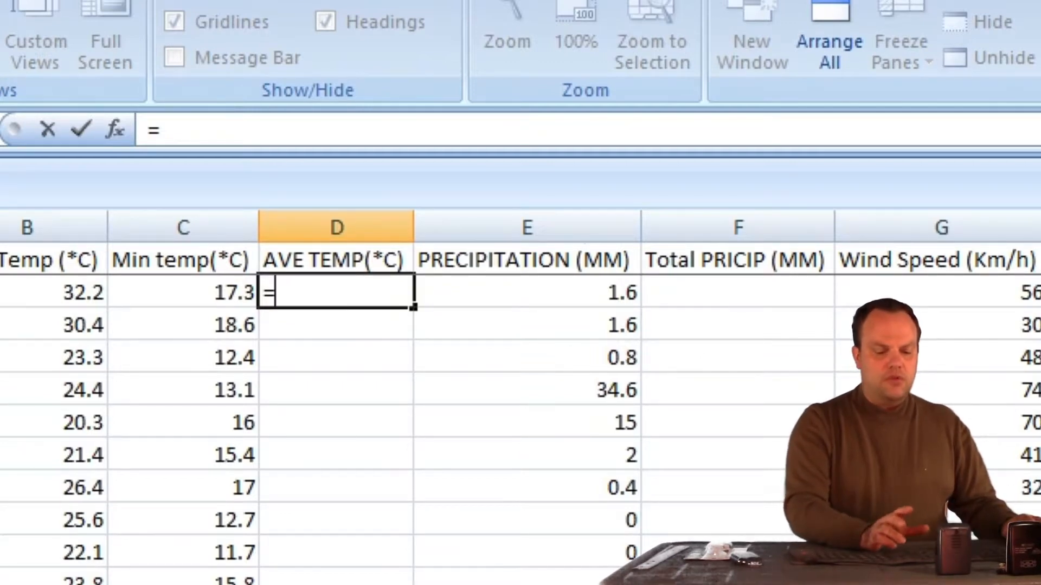
{"action": "type", "text": "("}
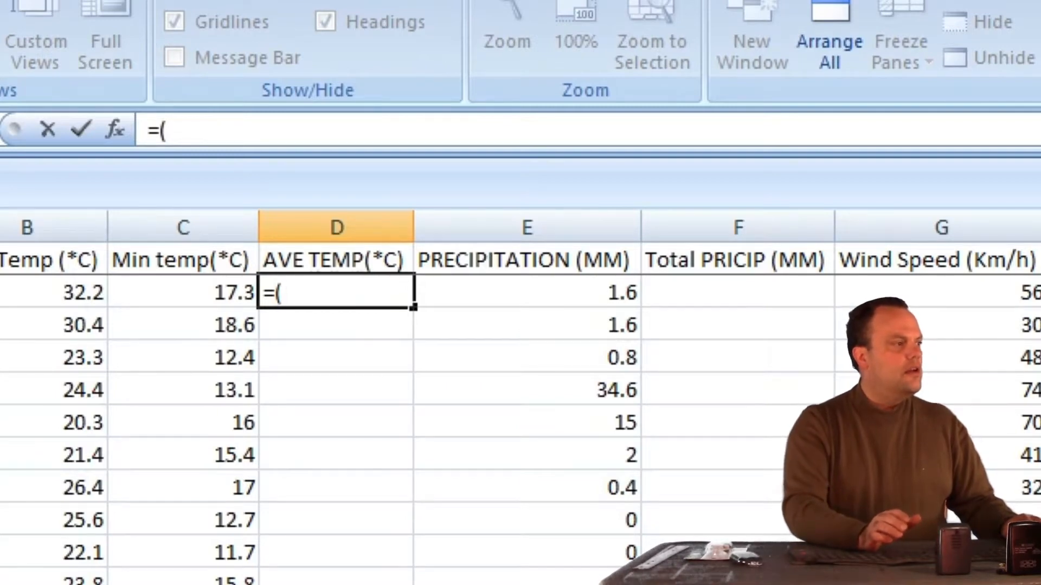
{"action": "left_click", "coordinate": [51, 293]}
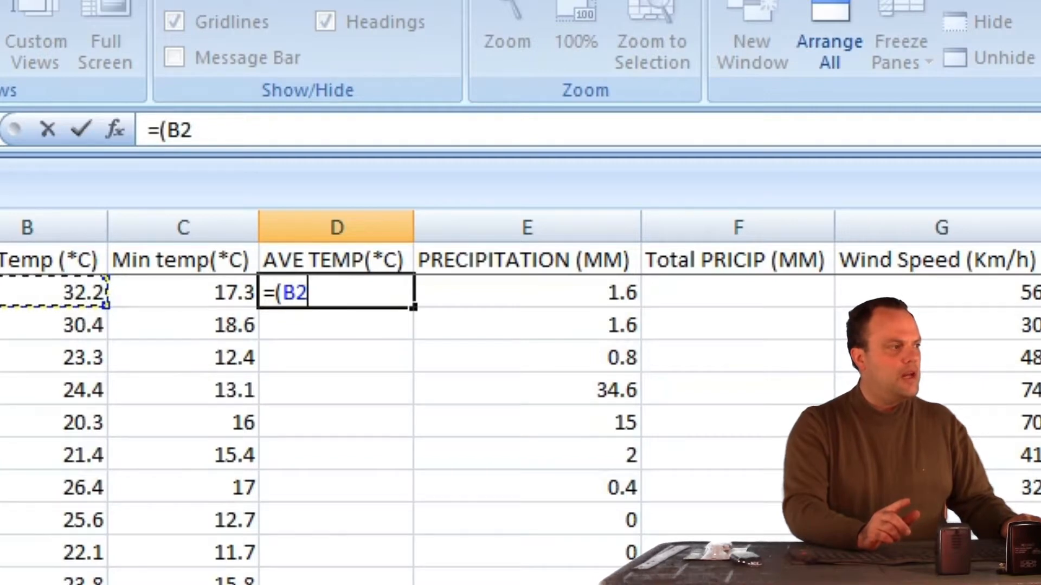
{"action": "type", "text": "+"}
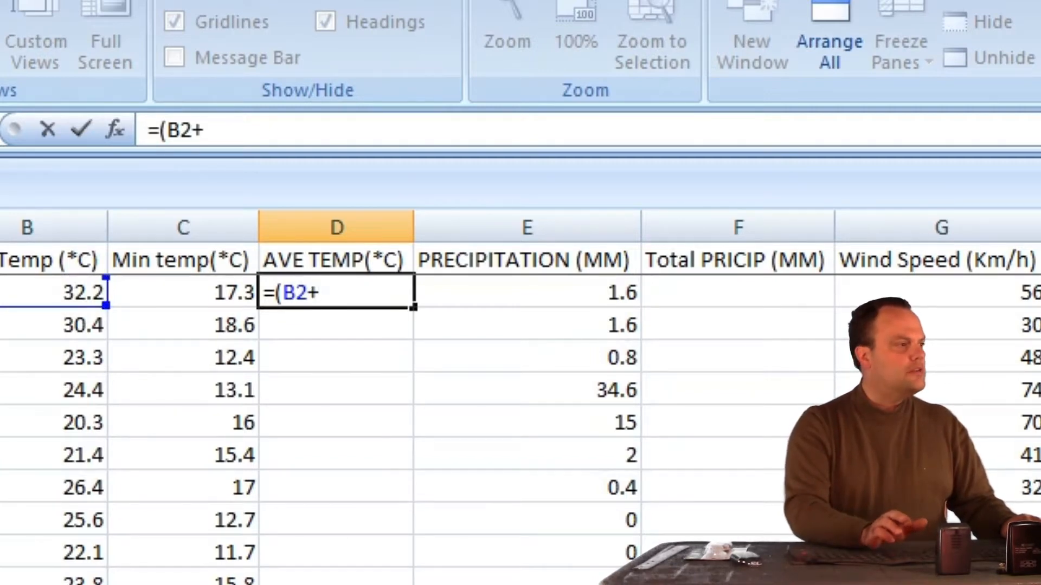
{"action": "left_click", "coordinate": [183, 292]}
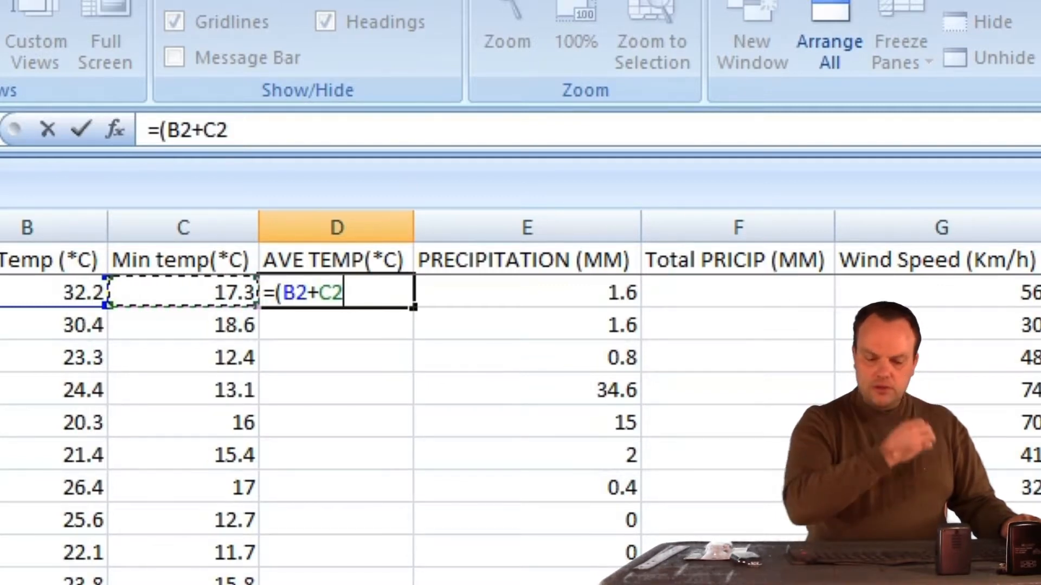
{"action": "type", "text": ")/"}
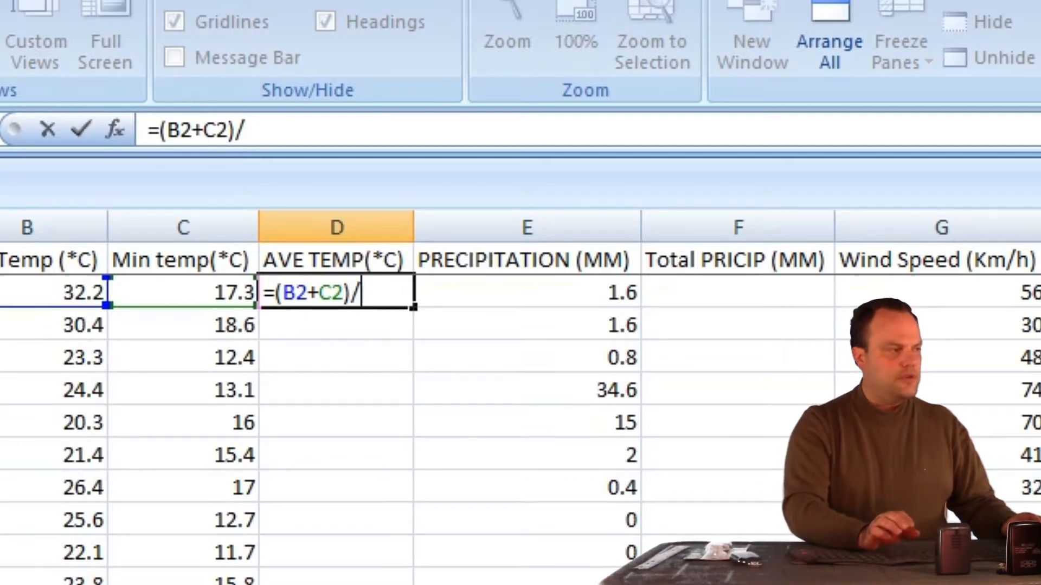
{"action": "type", "text": "2"}
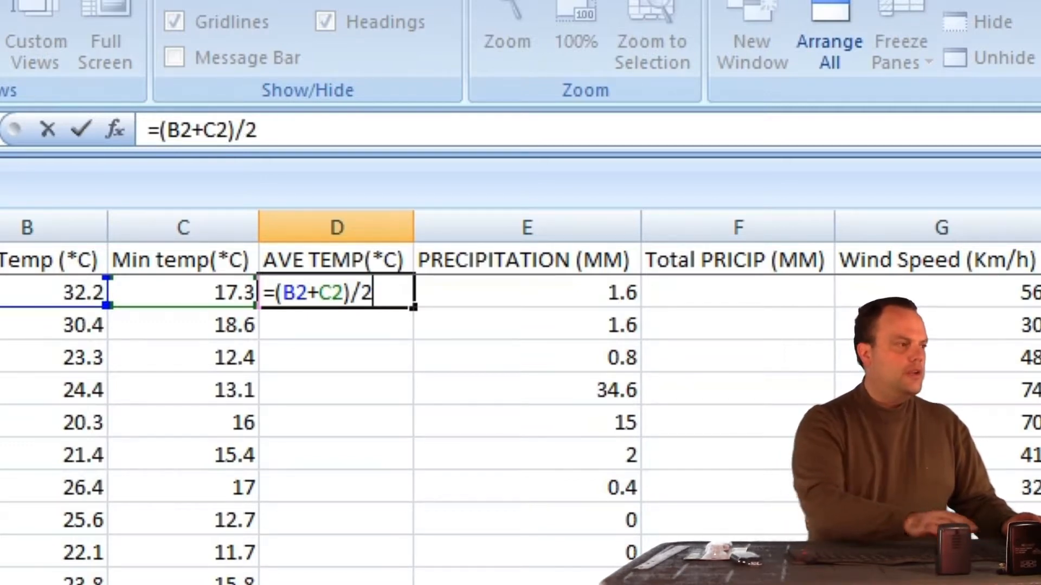
{"action": "key", "text": "Return"}
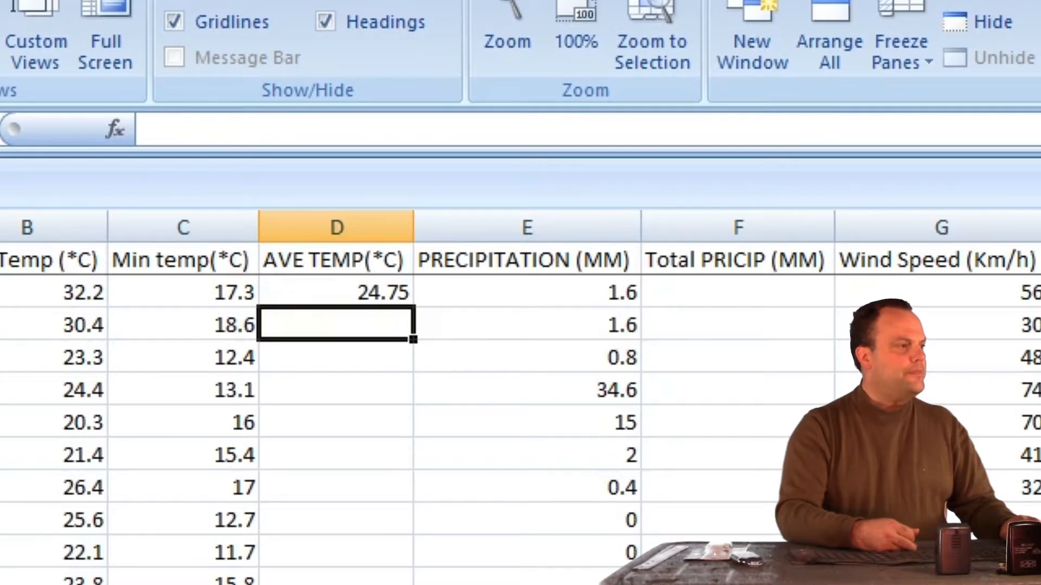
{"action": "left_click", "coordinate": [336, 293]}
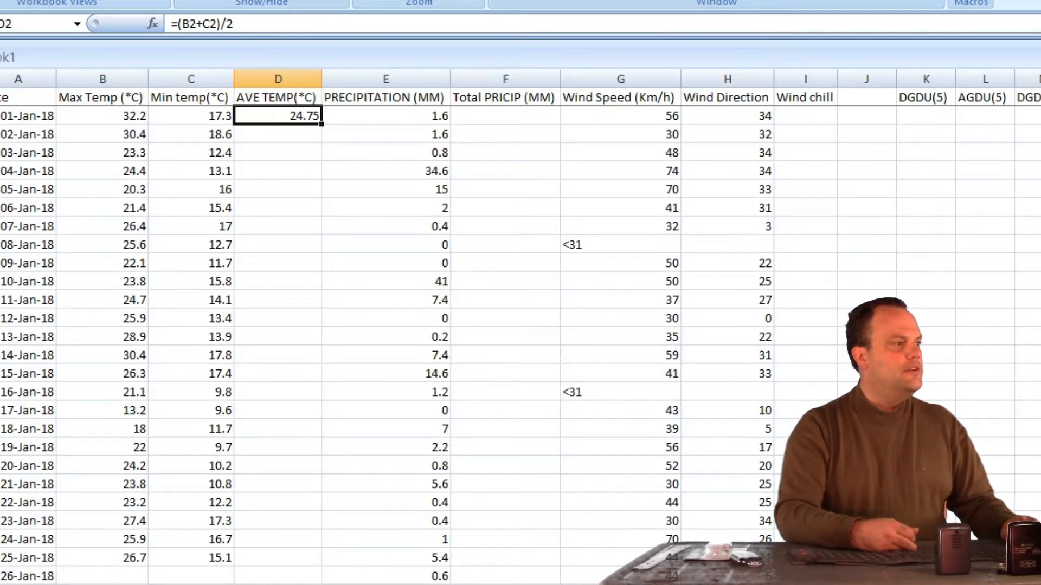
Fill the average temperature formula from D2 down to D25, the 24-Jan-18 row, and reselect D2.
{"action": "left_click_drag", "start_coordinate": [321, 124], "coordinate": [321, 546]}
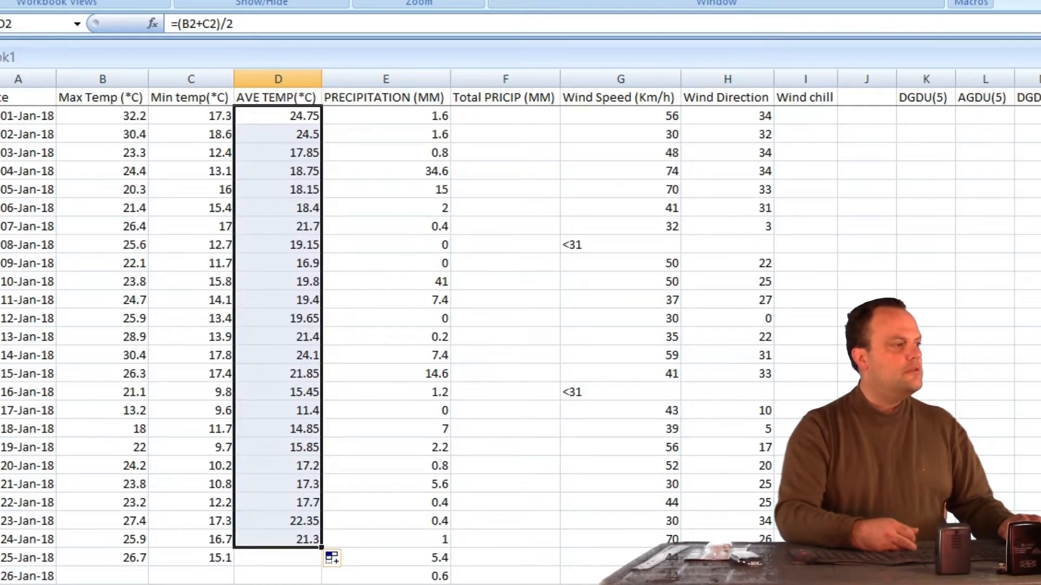
{"action": "left_click", "coordinate": [278, 116]}
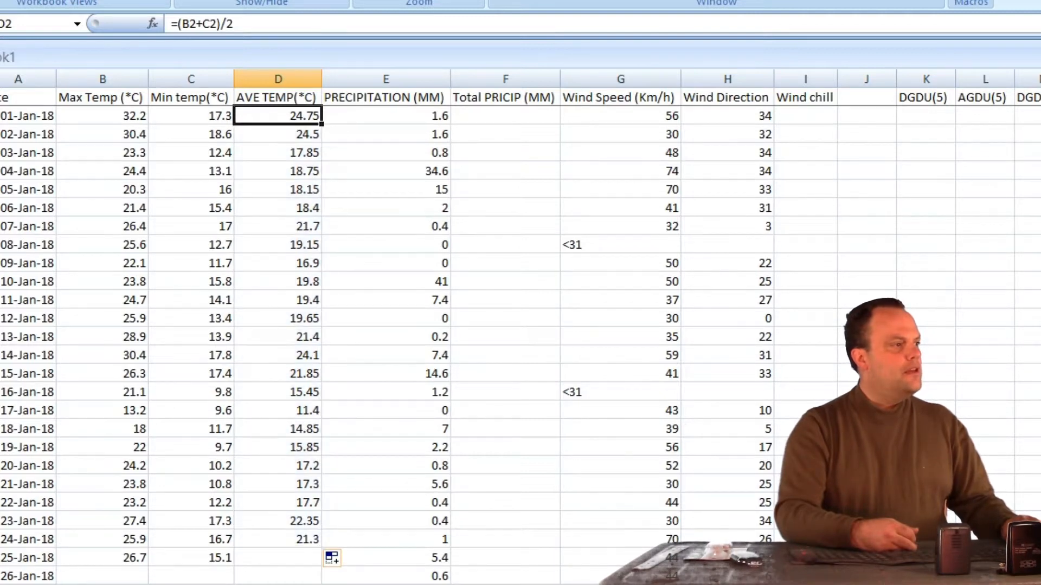
Check how the cell references in the AVE TEMP(*C) formulas change from row to row, going down to row 14 and back to D2.
{"action": "key", "text": "Down"}
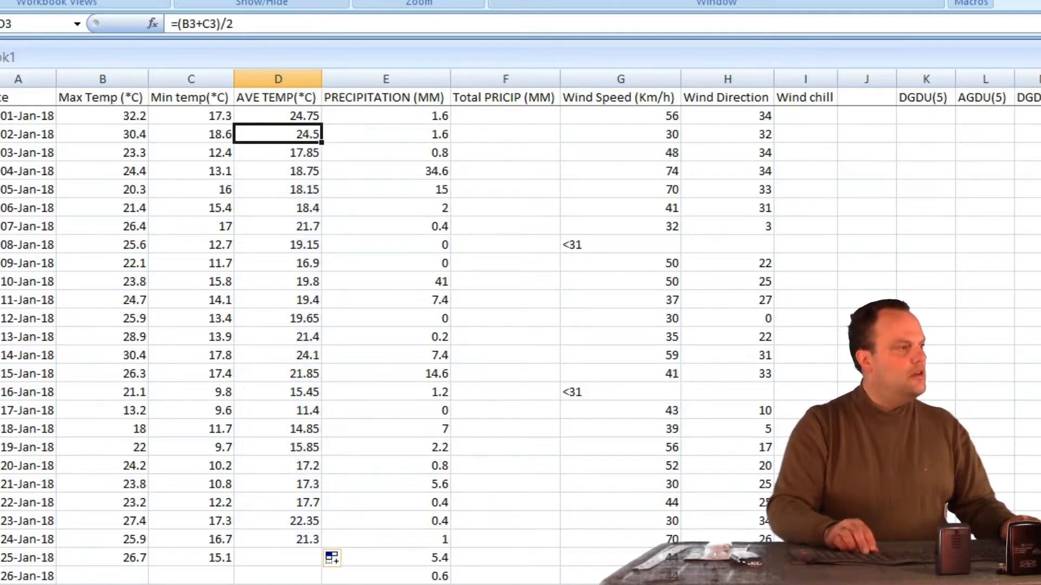
{"action": "key", "text": "Up"}
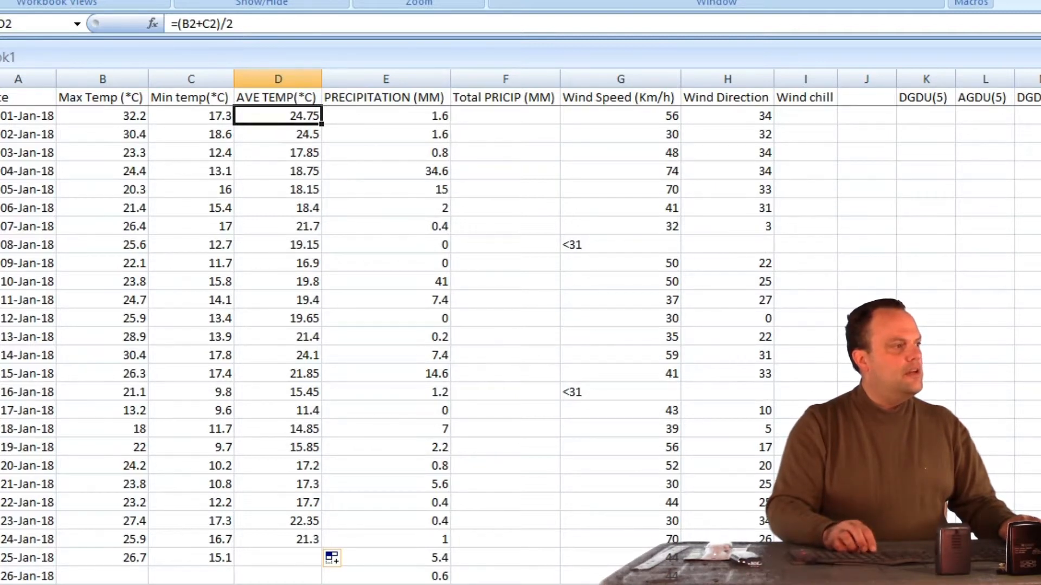
{"action": "key", "text": "Down"}
{"action": "key", "text": "Down"}
{"action": "key", "text": "Down"}
{"action": "key", "text": "Down"}
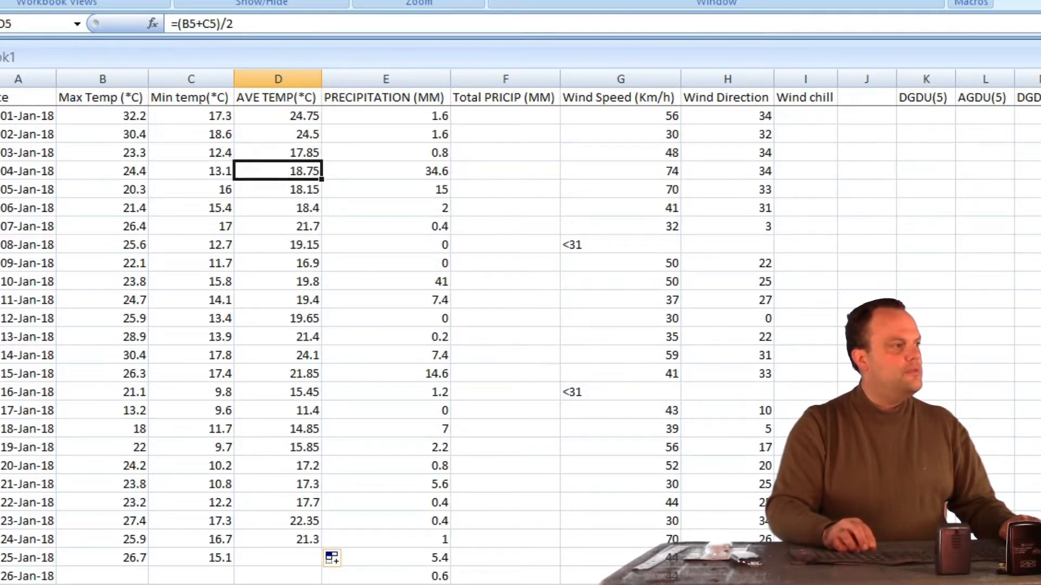
{"action": "key", "text": "Down"}
{"action": "key", "text": "Down"}
{"action": "key", "text": "Down"}
{"action": "key", "text": "Down"}
{"action": "key", "text": "Down"}
{"action": "key", "text": "Down"}
{"action": "key", "text": "Down"}
{"action": "key", "text": "Down"}
{"action": "key", "text": "Down"}
{"action": "key", "text": "Down"}
{"action": "key", "text": "Down"}
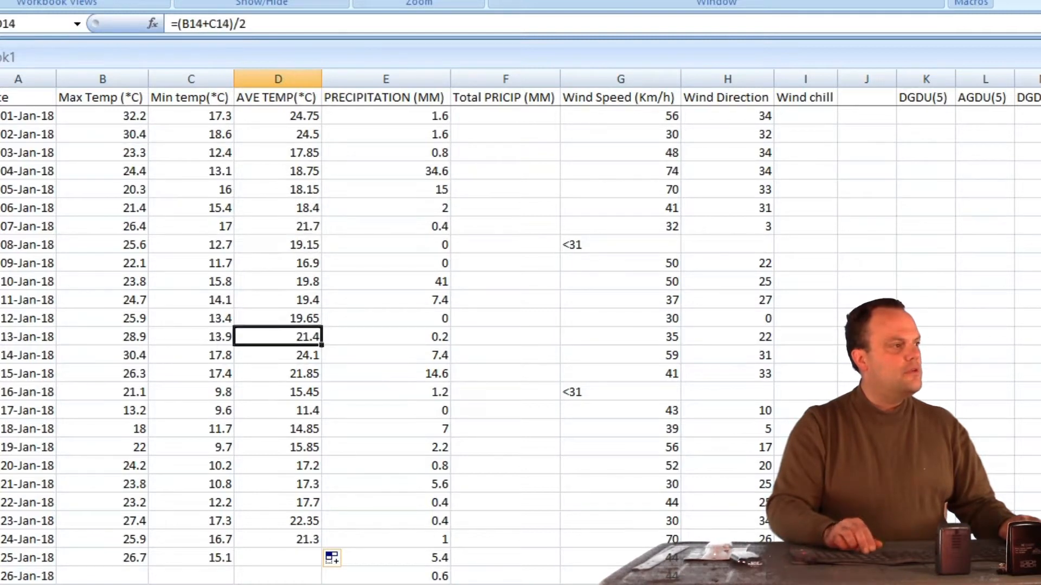
{"action": "key", "text": "Up"}
{"action": "key", "text": "Up"}
{"action": "key", "text": "Up"}
{"action": "key", "text": "Up"}
{"action": "key", "text": "Up"}
{"action": "key", "text": "Up"}
{"action": "key", "text": "Up"}
{"action": "key", "text": "Up"}
{"action": "key", "text": "Up"}
{"action": "key", "text": "Up"}
{"action": "key", "text": "Up"}
{"action": "key", "text": "Up"}
{"action": "key", "text": "Up"}
{"action": "key", "text": "Up"}
{"action": "key", "text": "Up"}
{"action": "key", "text": "Up"}
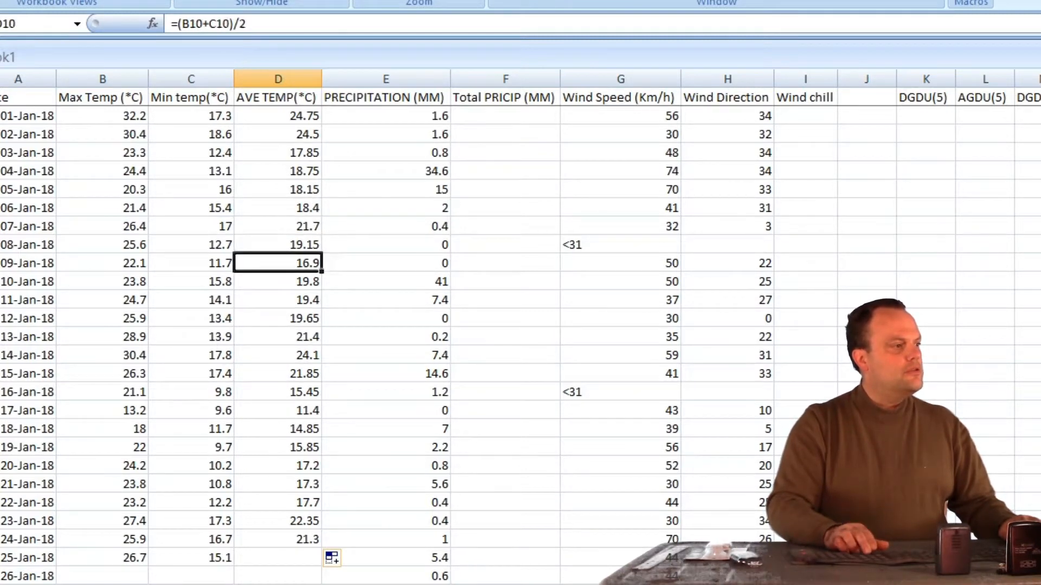
{"action": "key", "text": "Down"}
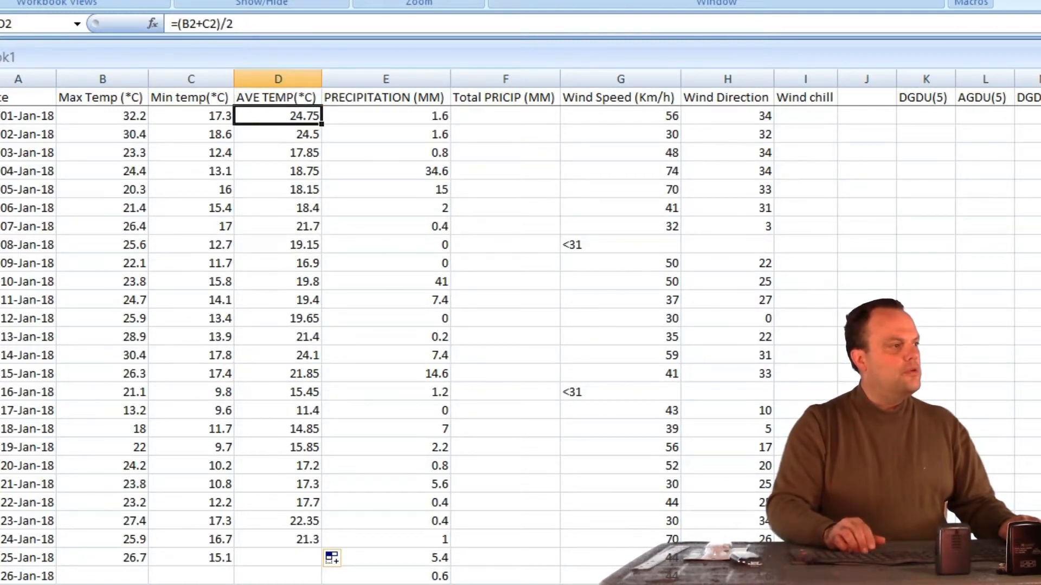
Enter =E2 in F2 under Total PRICIP (MM) as the first day's precipitation total and reselect that cell.
{"action": "key", "text": "Right"}
{"action": "key", "text": "Right"}
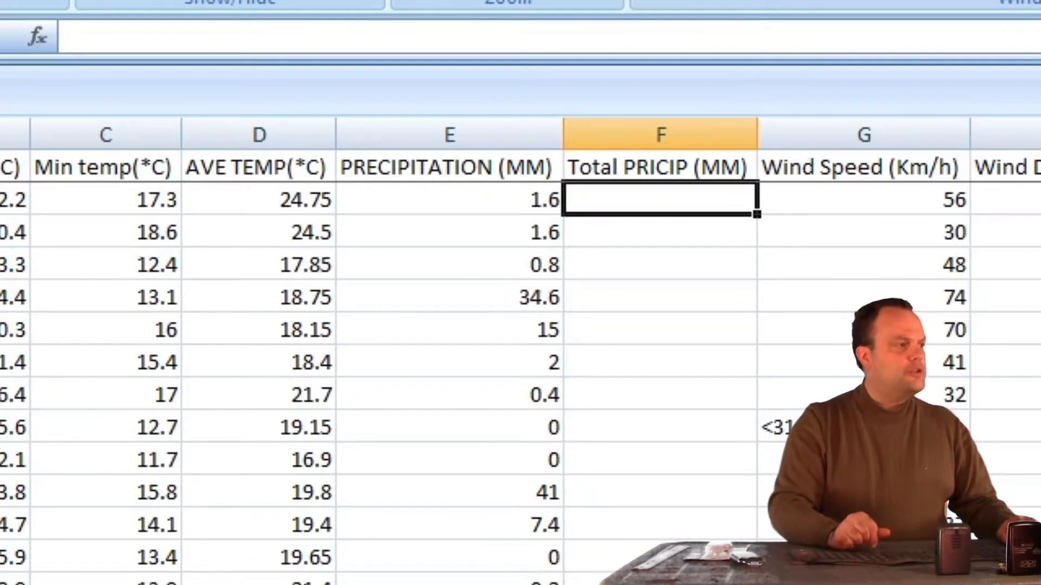
{"action": "type", "text": "="}
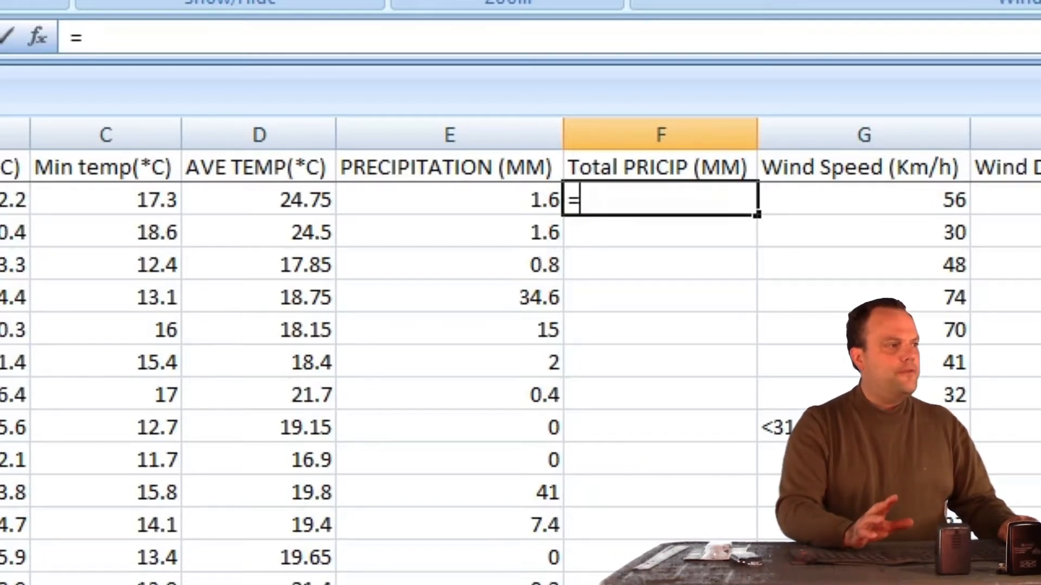
{"action": "key", "text": "Left"}
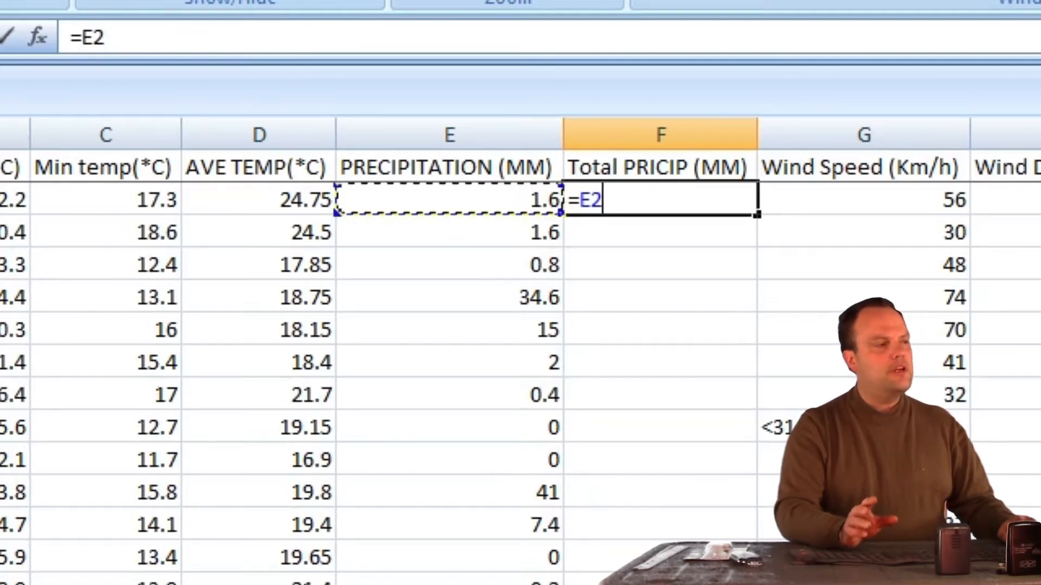
{"action": "key", "text": "Return"}
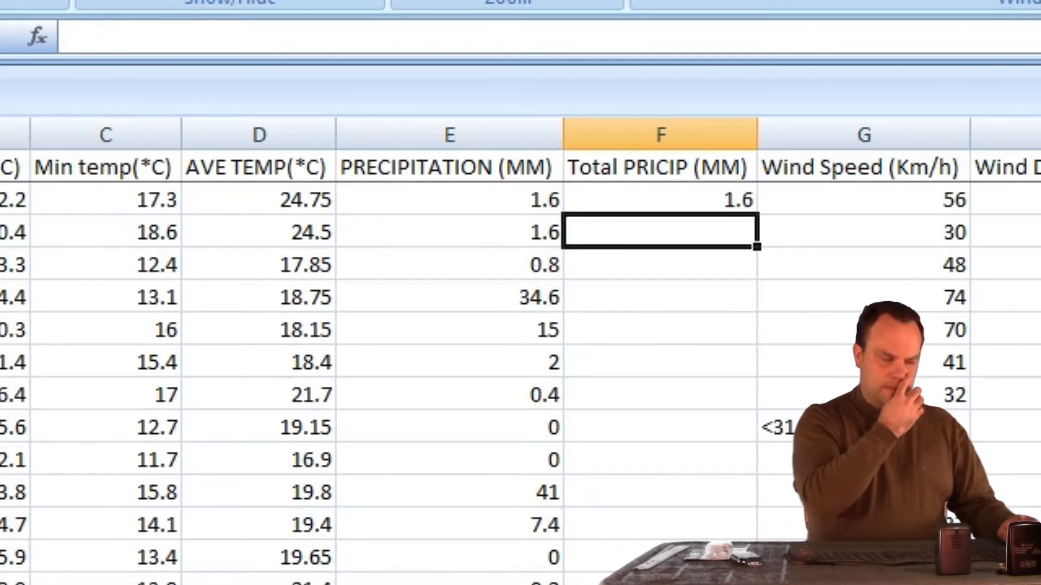
{"action": "key", "text": "Up"}
{"action": "key", "text": "Up"}
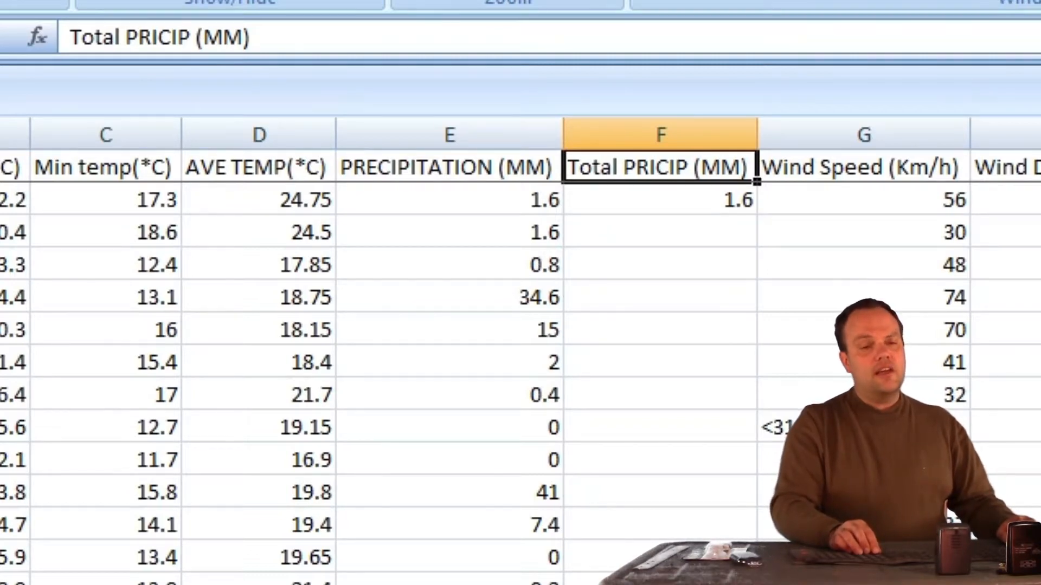
{"action": "key", "text": "Down"}
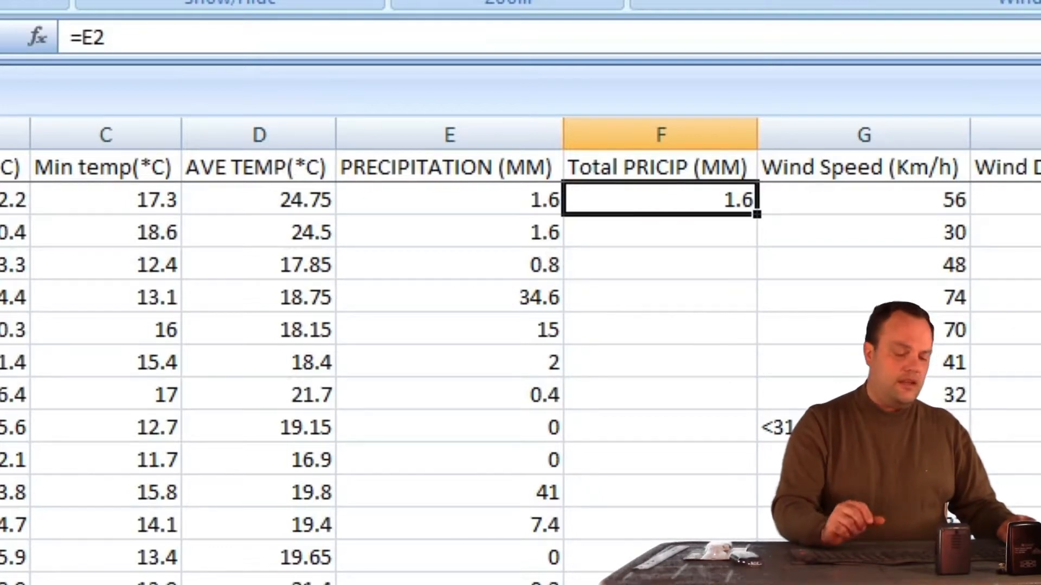
Enter the running total formula =F2+E3 in F3, adding the day's precipitation to the previous total.
{"action": "key", "text": "Down"}
{"action": "key", "text": "Down"}
{"action": "key", "text": "Up"}
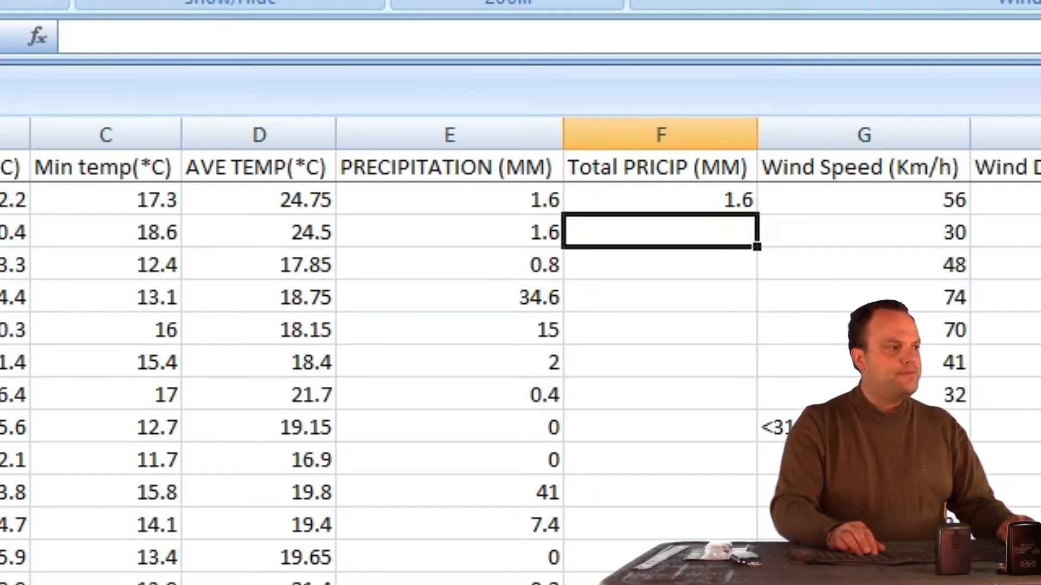
{"action": "type", "text": "="}
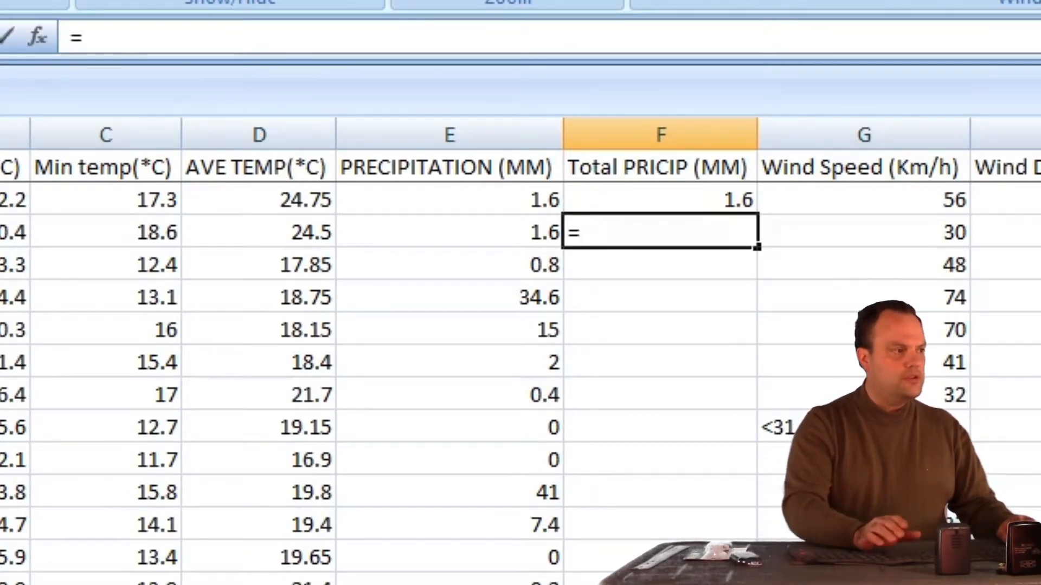
{"action": "key", "text": "Up"}
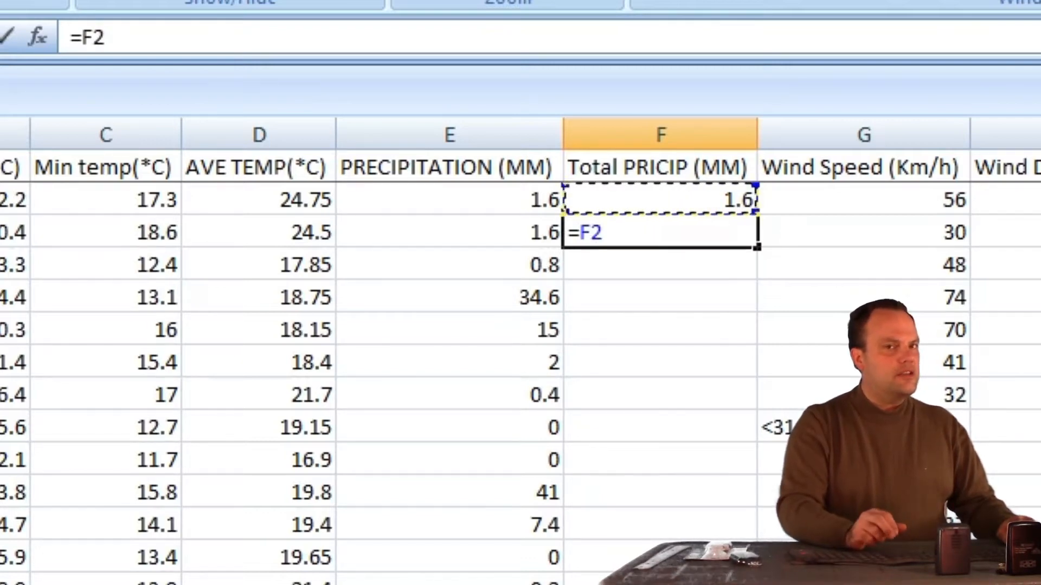
{"action": "type", "text": "+"}
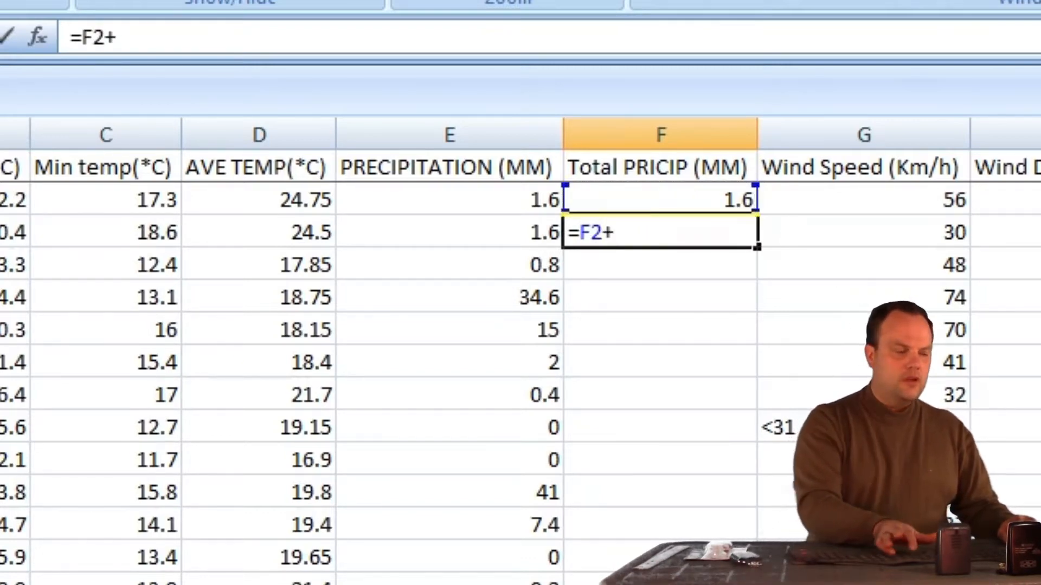
{"action": "key", "text": "Left"}
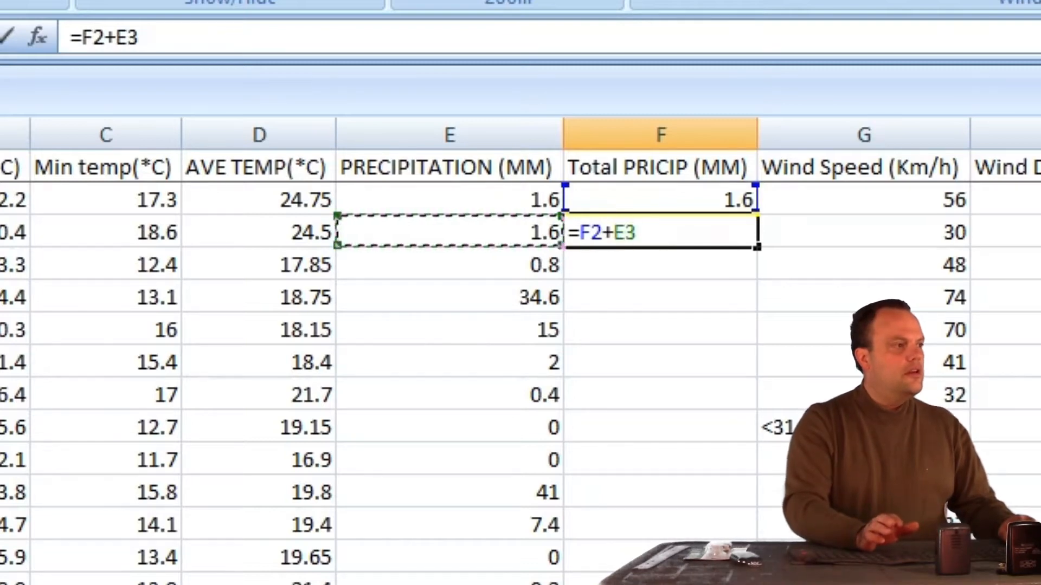
{"action": "key", "text": "Return"}
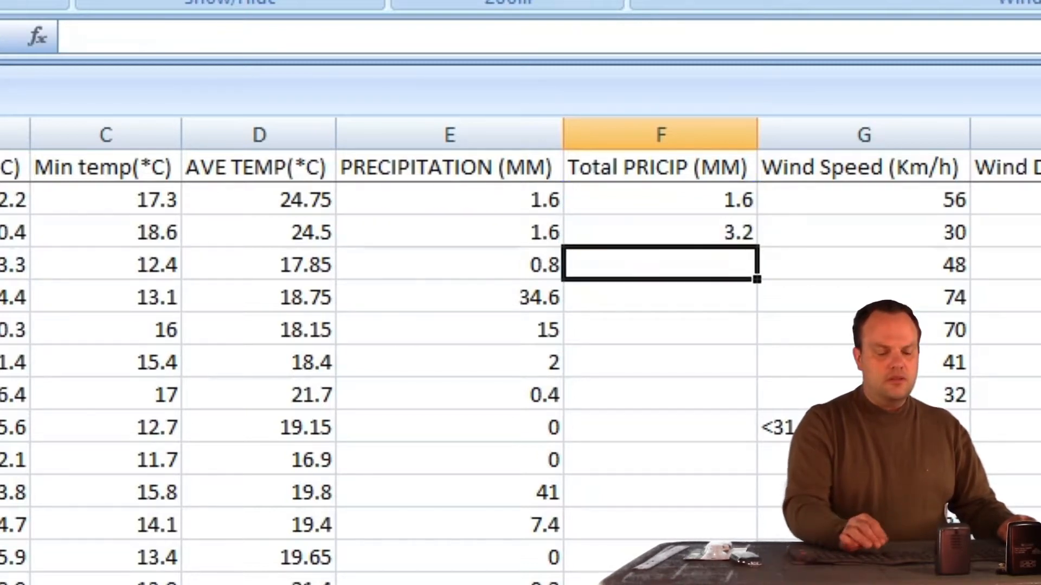
Fill the running precipitation total formula from F3 down to F29, the 28-Jan-18 row.
{"action": "key", "text": "Up"}
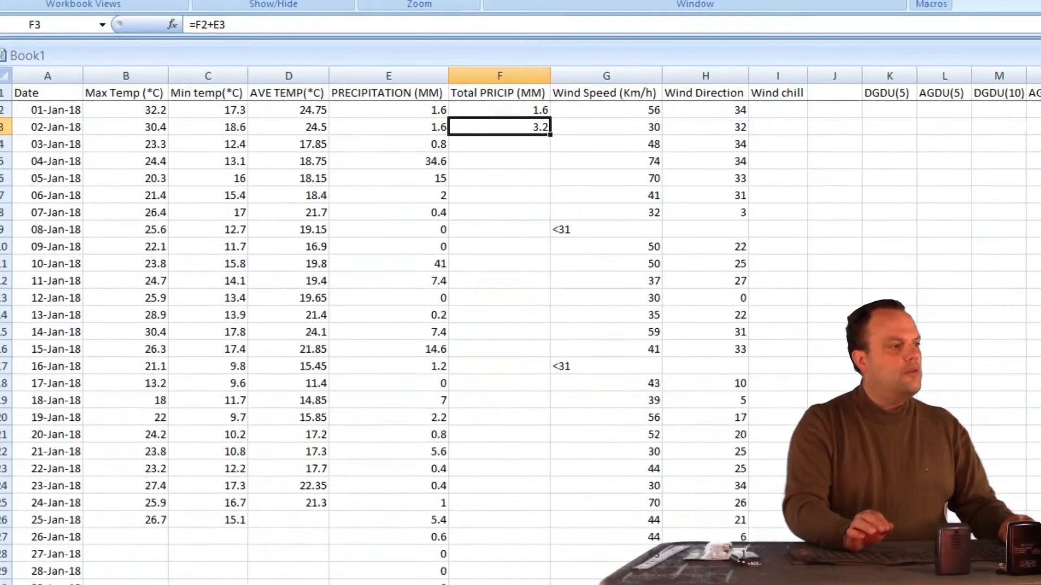
{"action": "left_click_drag", "start_coordinate": [756, 247], "coordinate": [757, 584]}
{"action": "left_click_drag", "start_coordinate": [547, 554], "coordinate": [547, 569]}
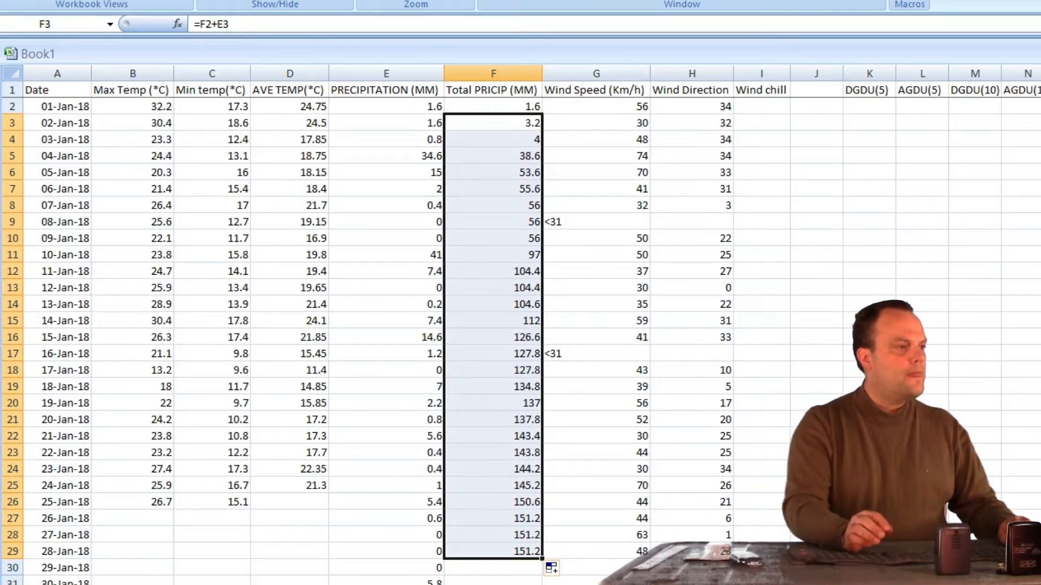
Enter the formula =if(D2>5, D2-5, 0) in K2 under DGDU(5) for daily growing degree units above base 5.
{"action": "left_click", "coordinate": [761, 106]}
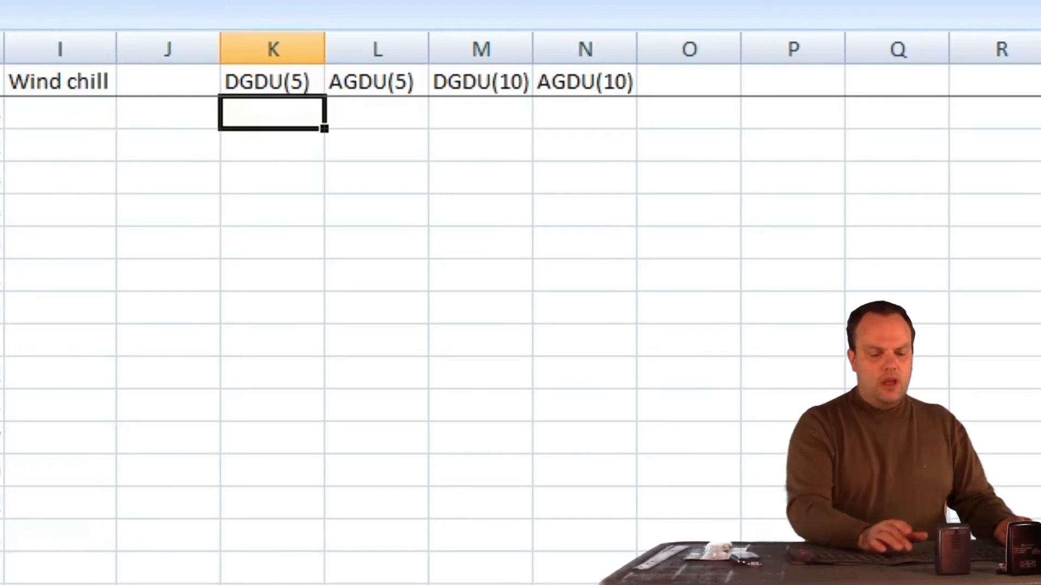
{"action": "type", "text": "="}
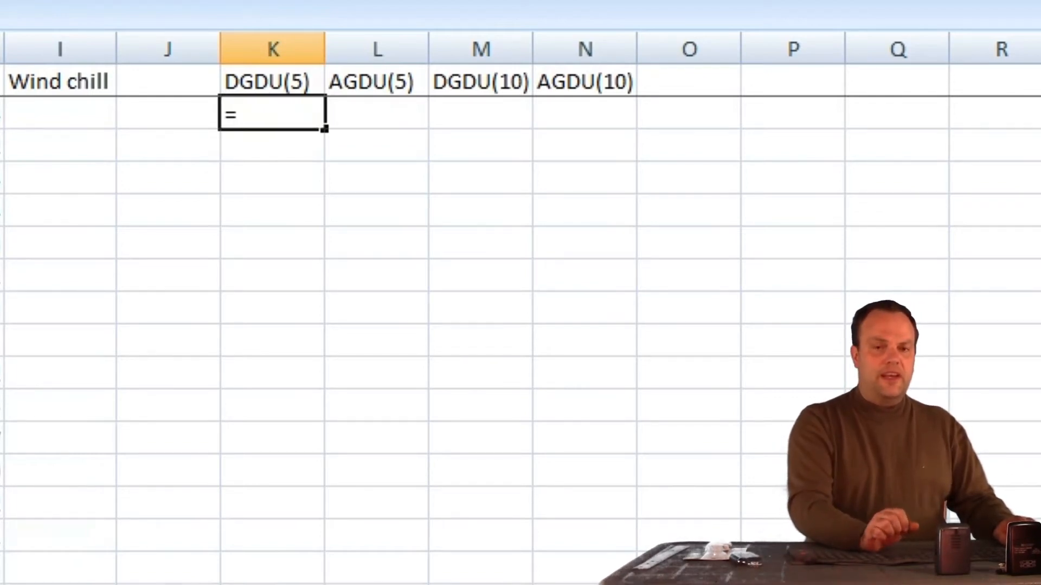
{"action": "type", "text": "if("}
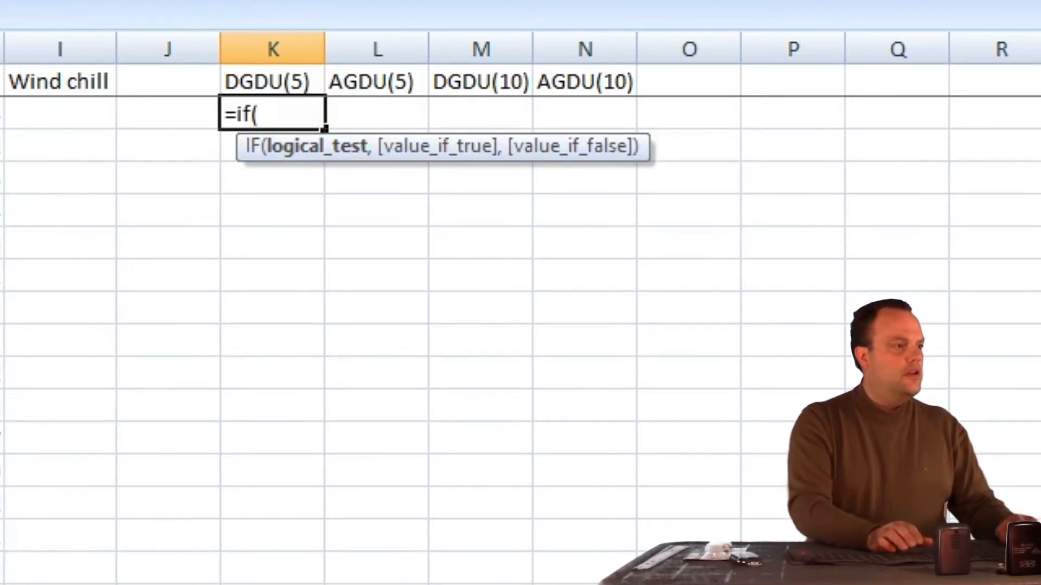
{"action": "type", "text": "D2"}
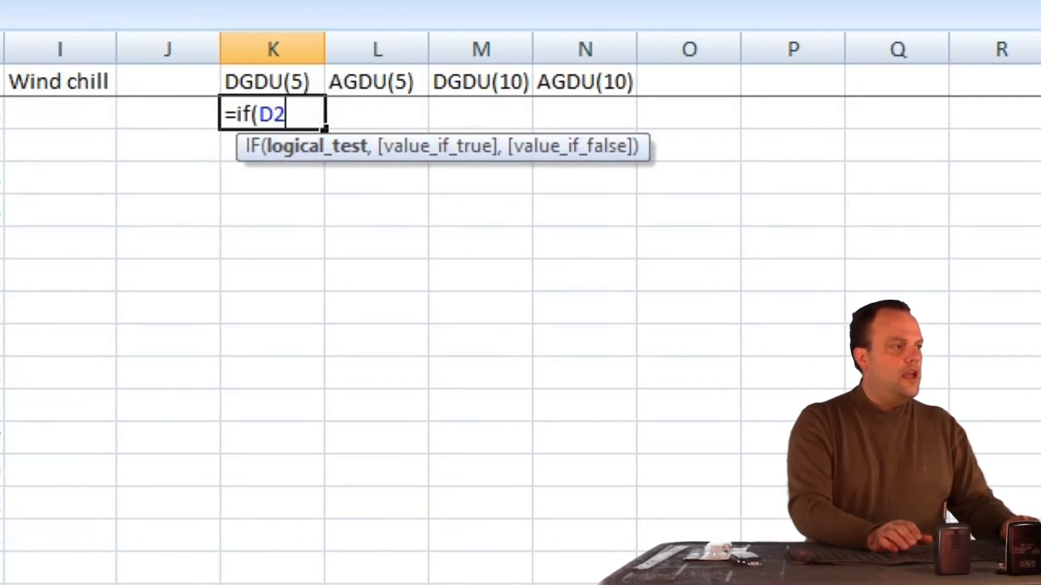
{"action": "type", "text": ">"}
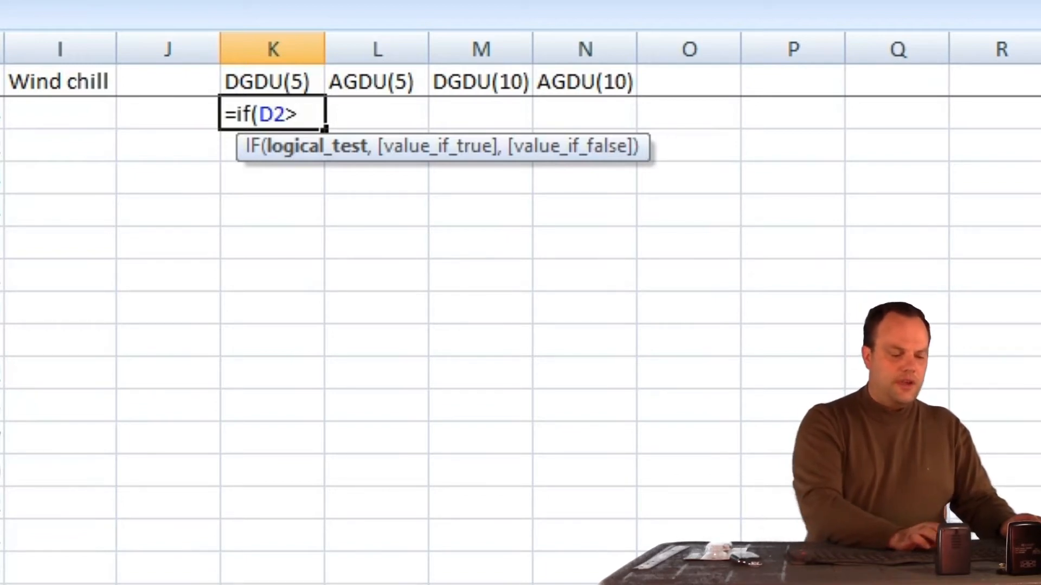
{"action": "type", "text": "5,"}
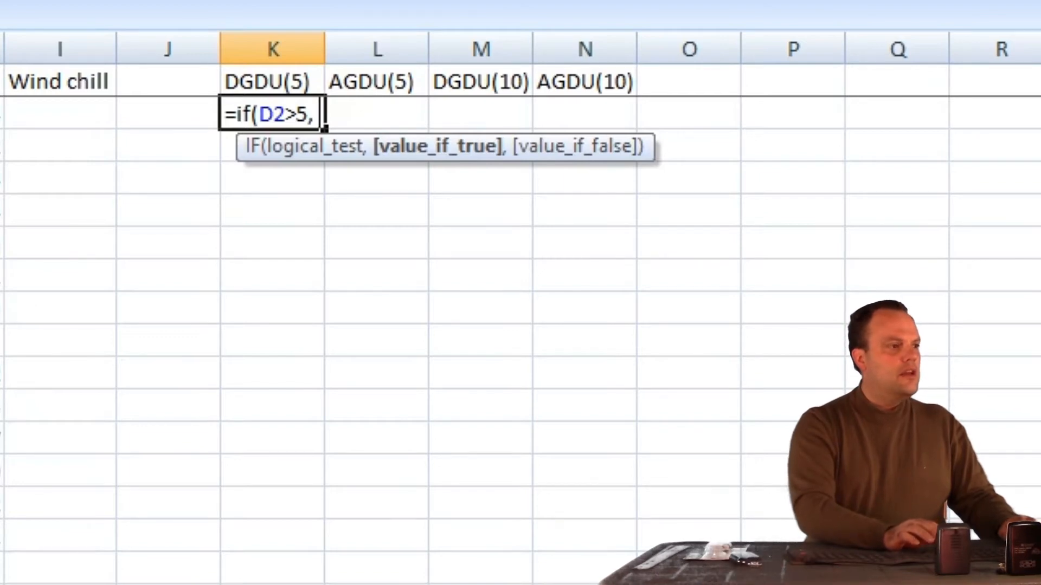
{"action": "type", "text": "D2"}
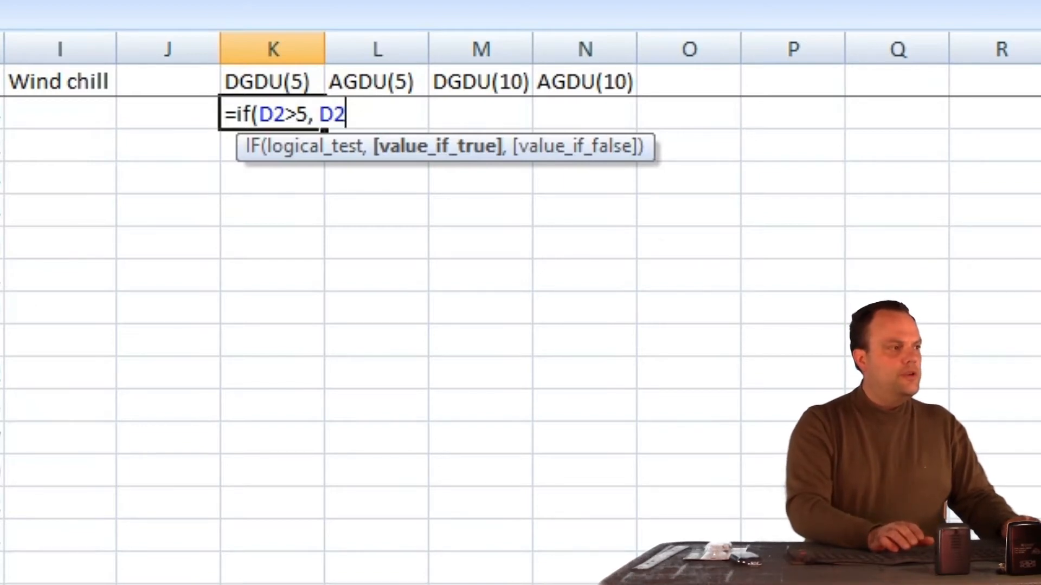
{"action": "type", "text": "-5"}
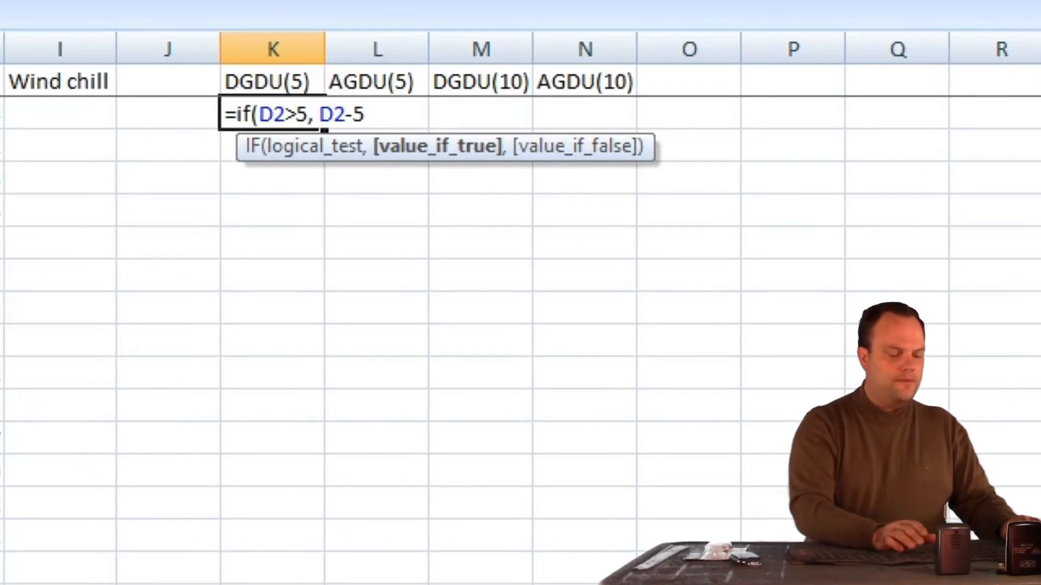
{"action": "type", "text": ","}
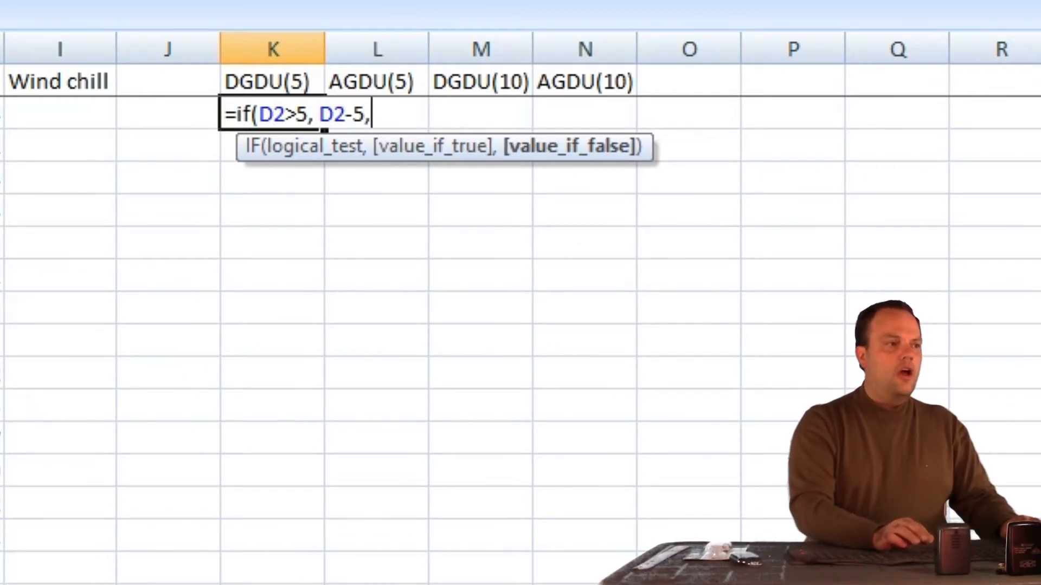
{"action": "type", "text": " 0"}
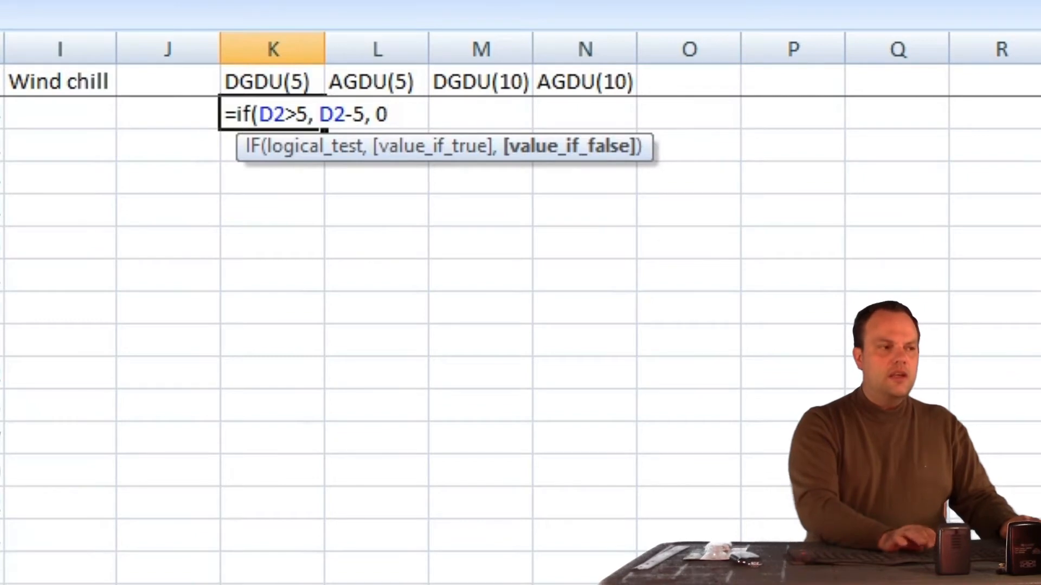
{"action": "type", "text": ")"}
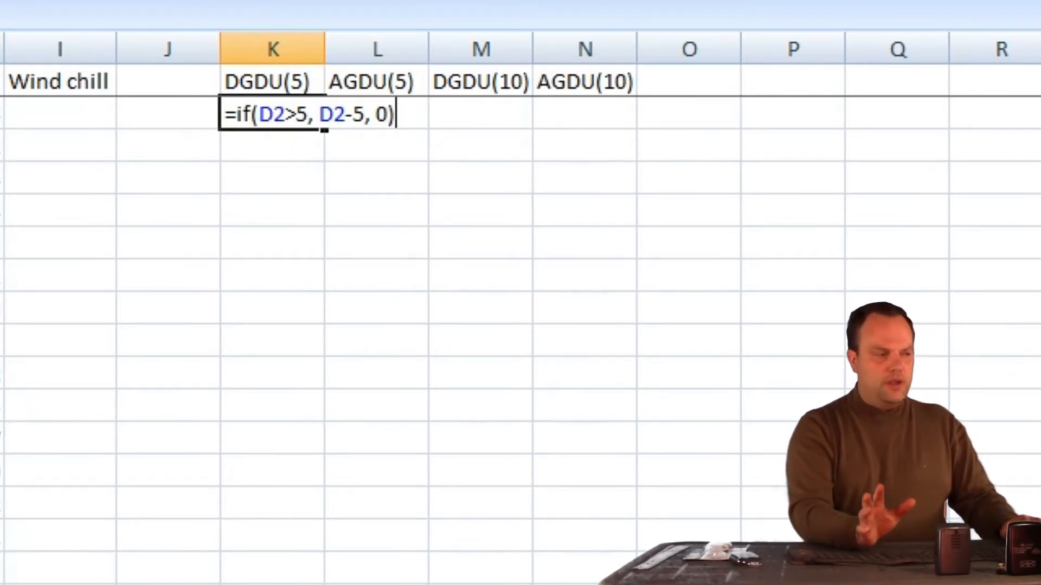
{"action": "key", "text": "Return"}
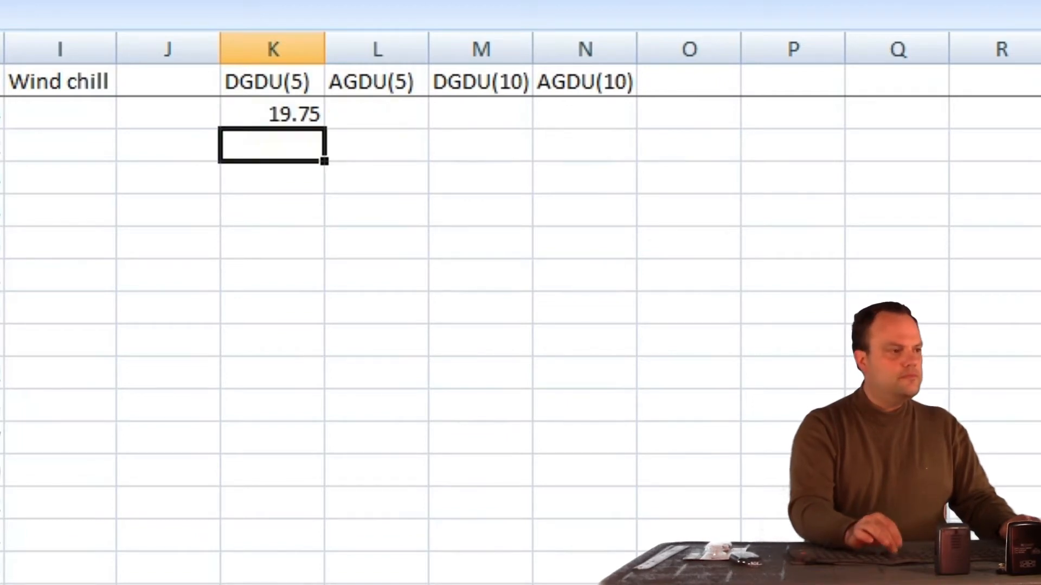
Fill the DGDU(5) formula from K2 down column K through the January rows.
{"action": "key", "text": "Up"}
{"action": "left_click_drag", "start_coordinate": [324, 129], "coordinate": [325, 582]}
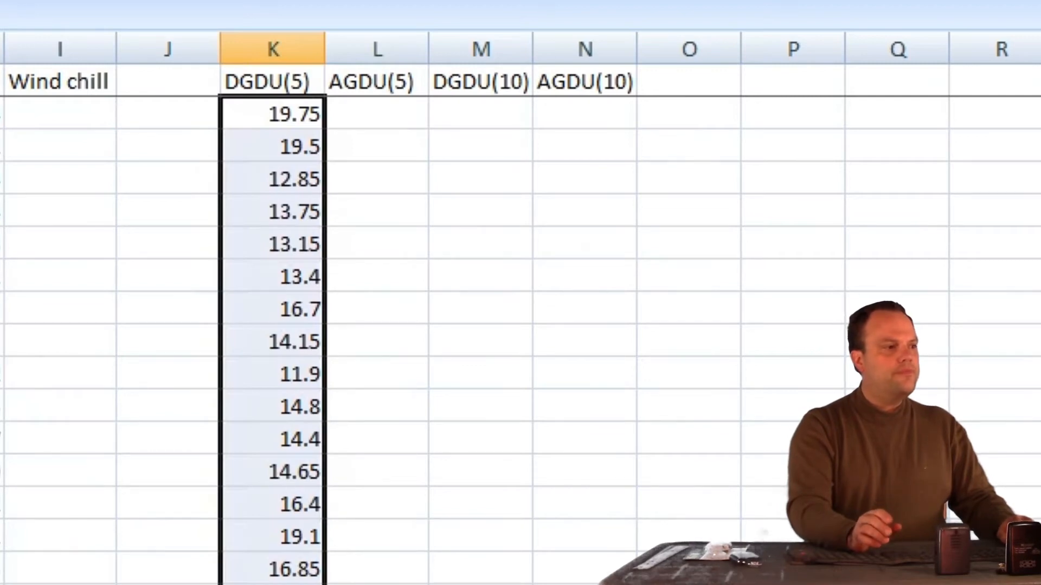
Enter the formula =K2 in L2 under AGDU(5) to start the accumulated growing degree units above base 5.
{"action": "left_click", "coordinate": [377, 113]}
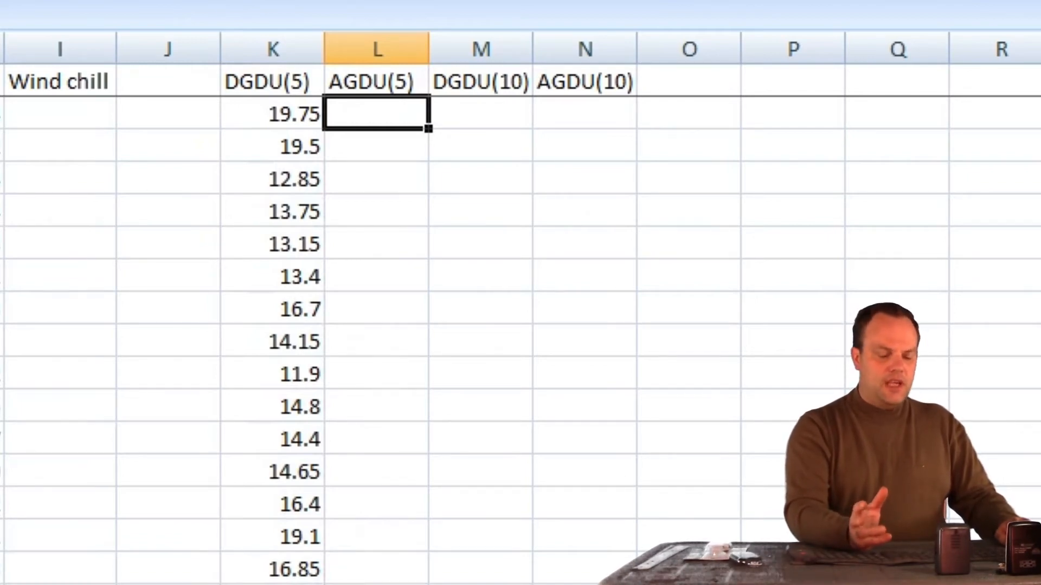
{"action": "type", "text": "="}
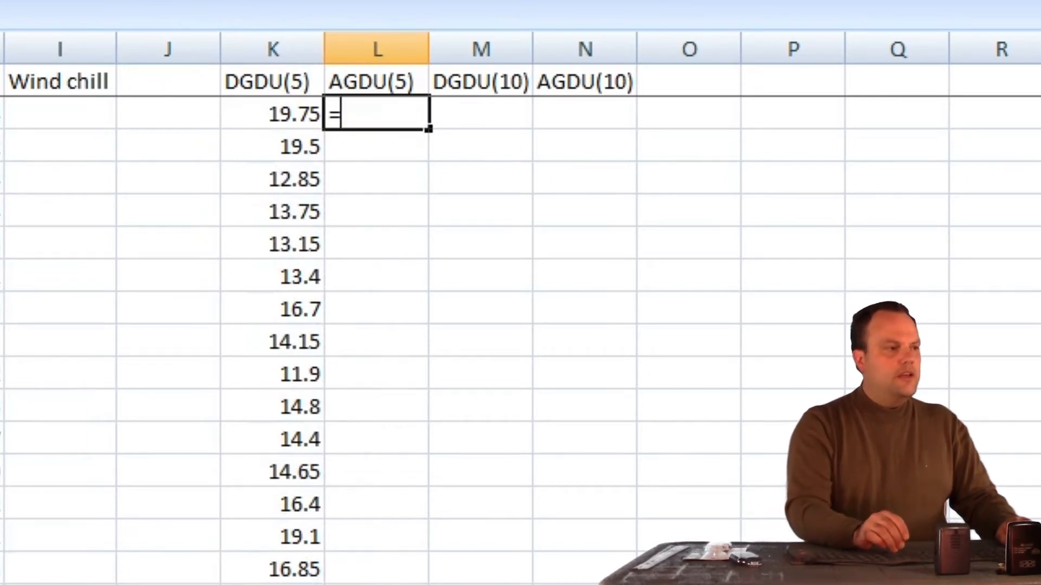
{"action": "key", "text": "Left"}
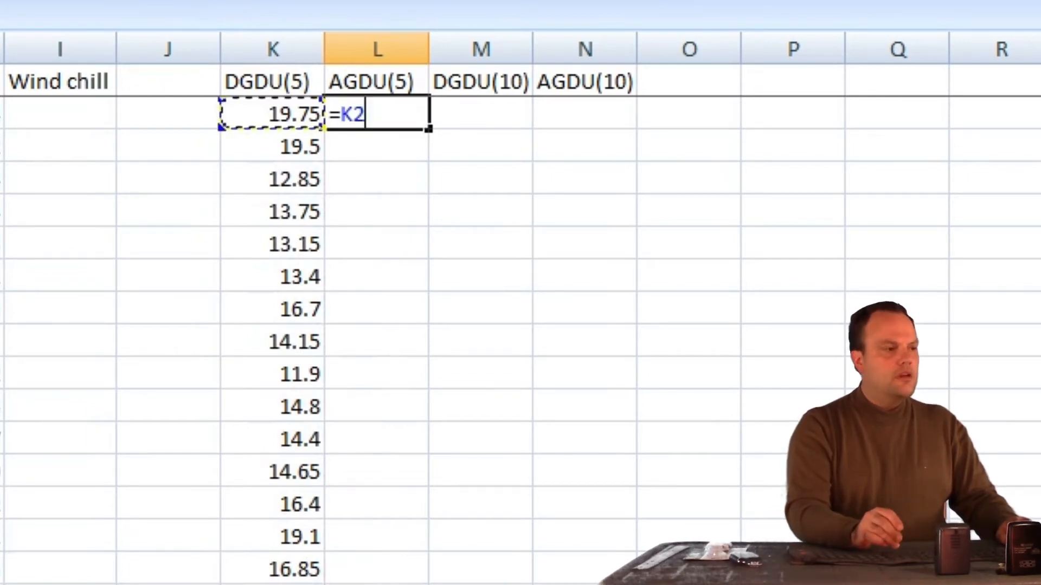
{"action": "key", "text": "Return"}
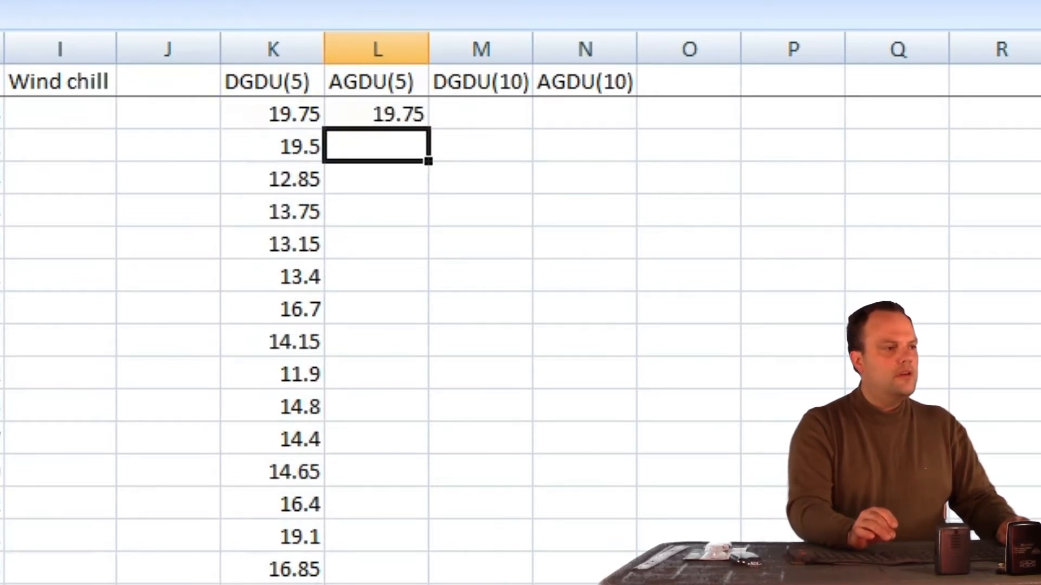
Enter the running total formula =L2+K3 in L3 and fill it down column L through the January rows.
{"action": "type", "text": "="}
{"action": "key", "text": "Up"}
{"action": "type", "text": "+"}
{"action": "key", "text": "Left"}
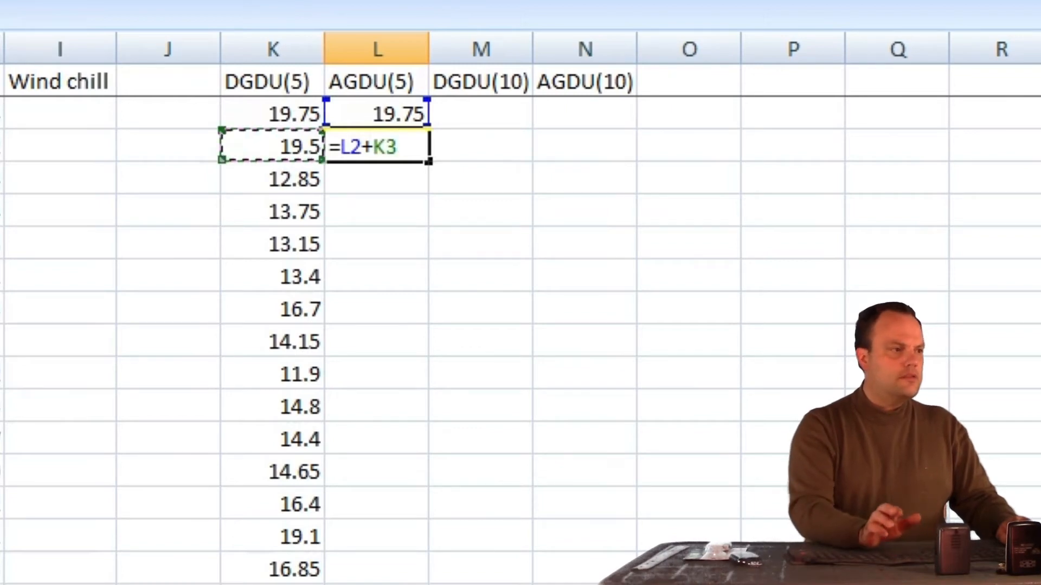
{"action": "key", "text": "Return"}
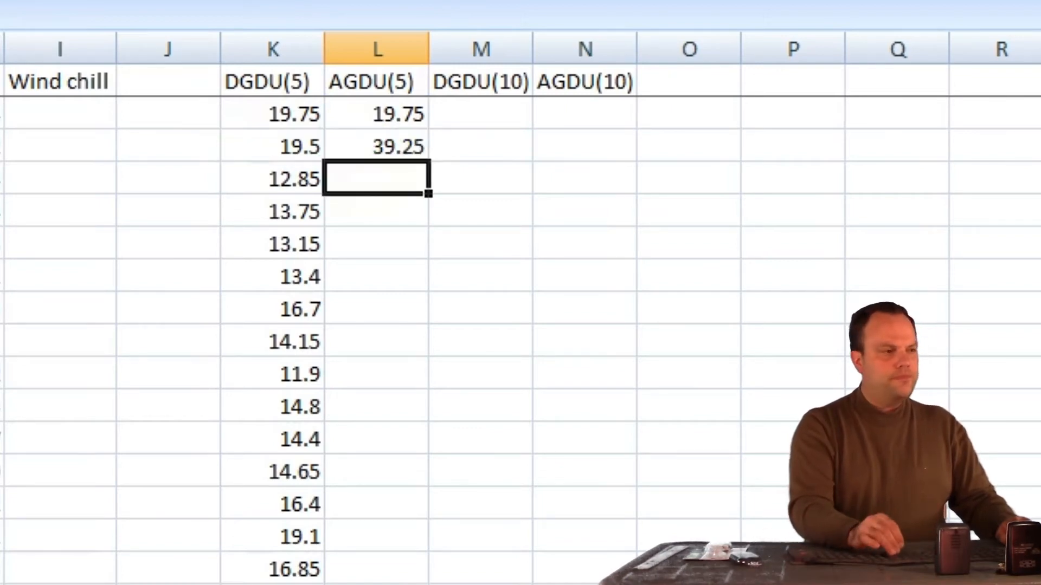
{"action": "key", "text": "Up"}
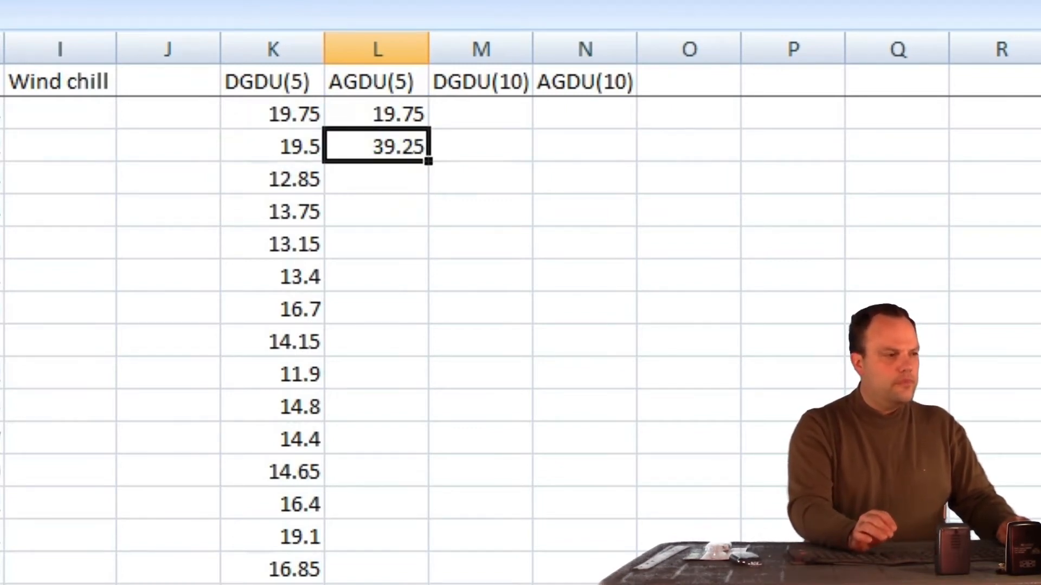
{"action": "left_click_drag", "start_coordinate": [429, 161], "coordinate": [429, 582]}
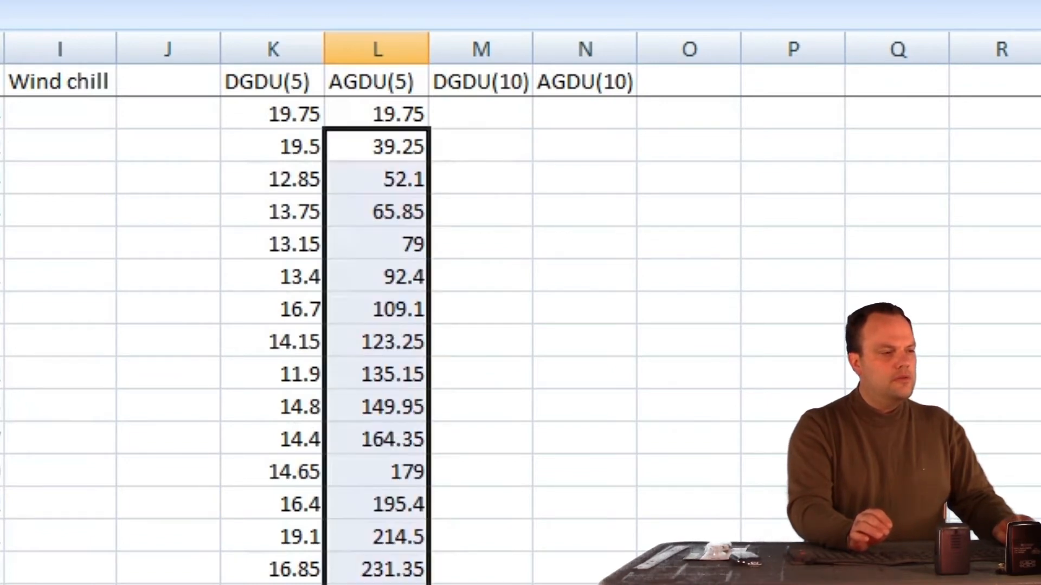
Enter the formula =if(D2>10, D2-10, 0) in M2 under DGDU(10) and fill it down column M through the January rows.
{"action": "left_click", "coordinate": [481, 114]}
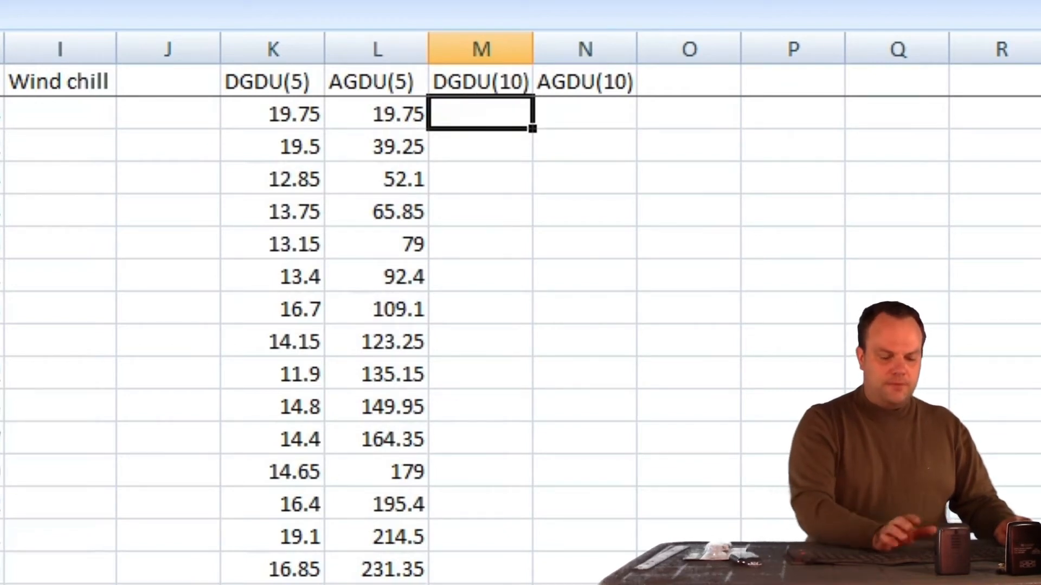
{"action": "type", "text": "=if"}
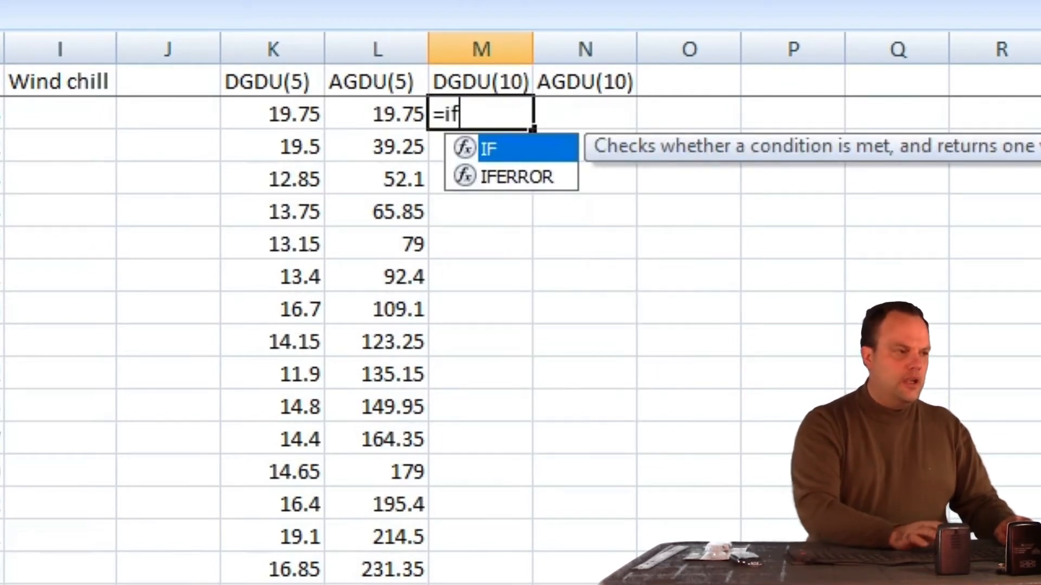
{"action": "type", "text": "("}
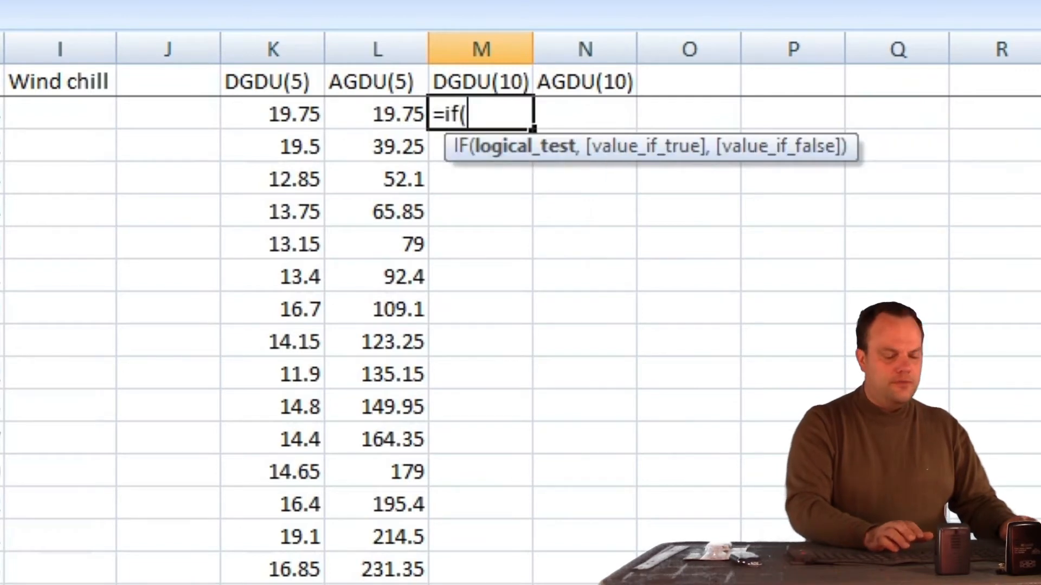
{"action": "type", "text": "D2"}
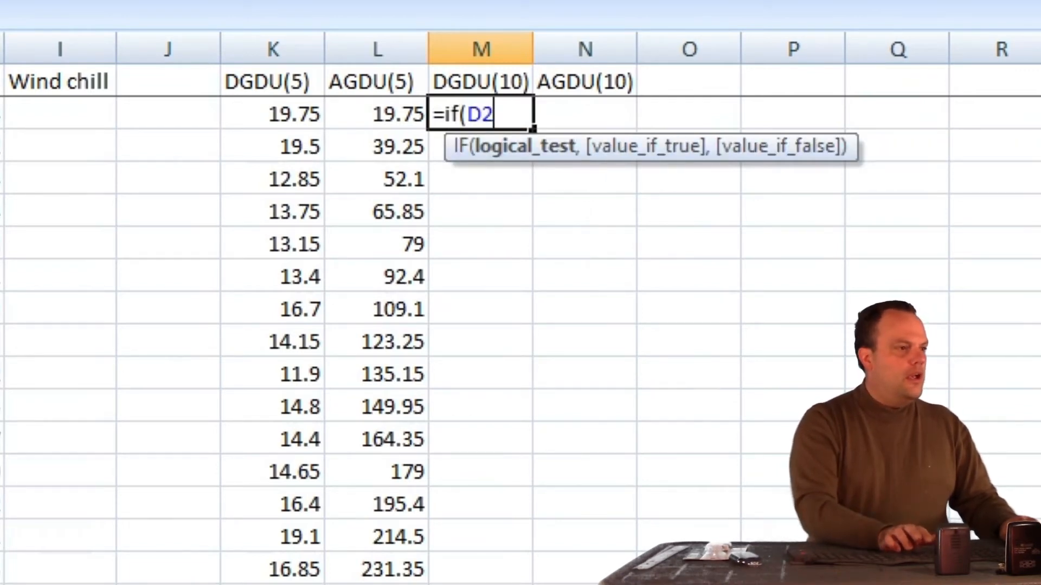
{"action": "type", "text": ">"}
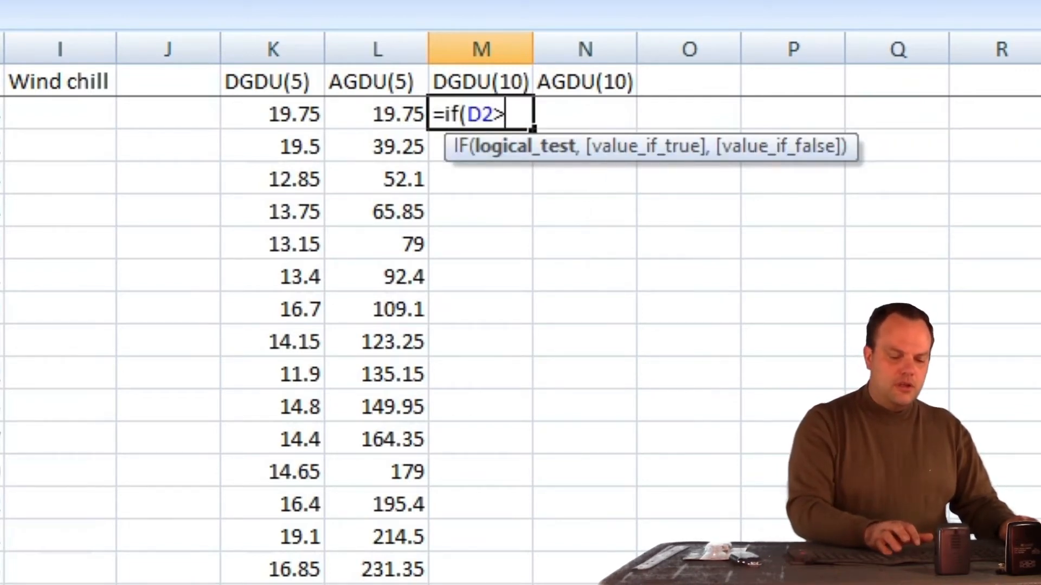
{"action": "type", "text": "10,"}
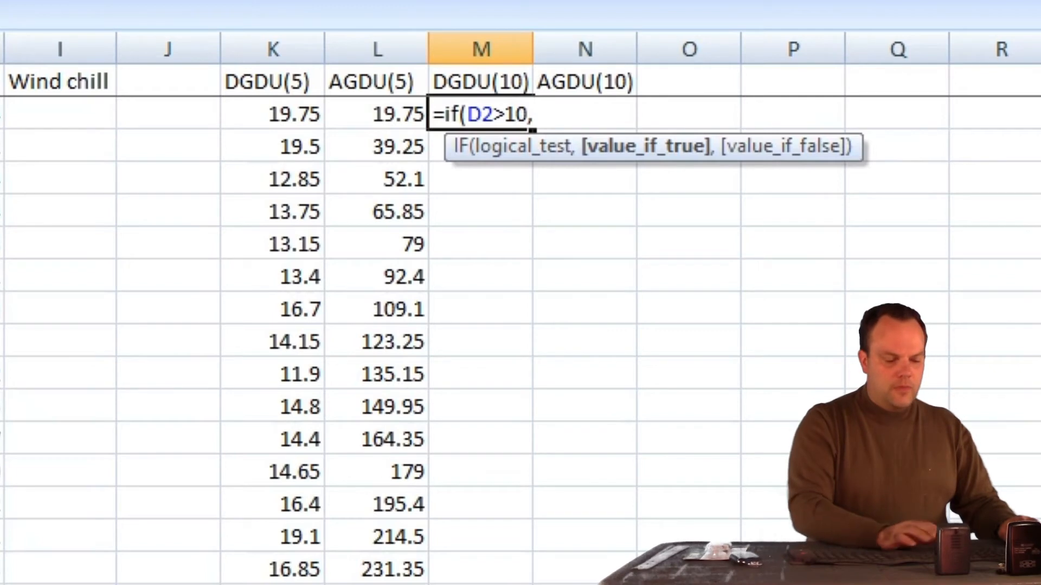
{"action": "type", "text": "D2"}
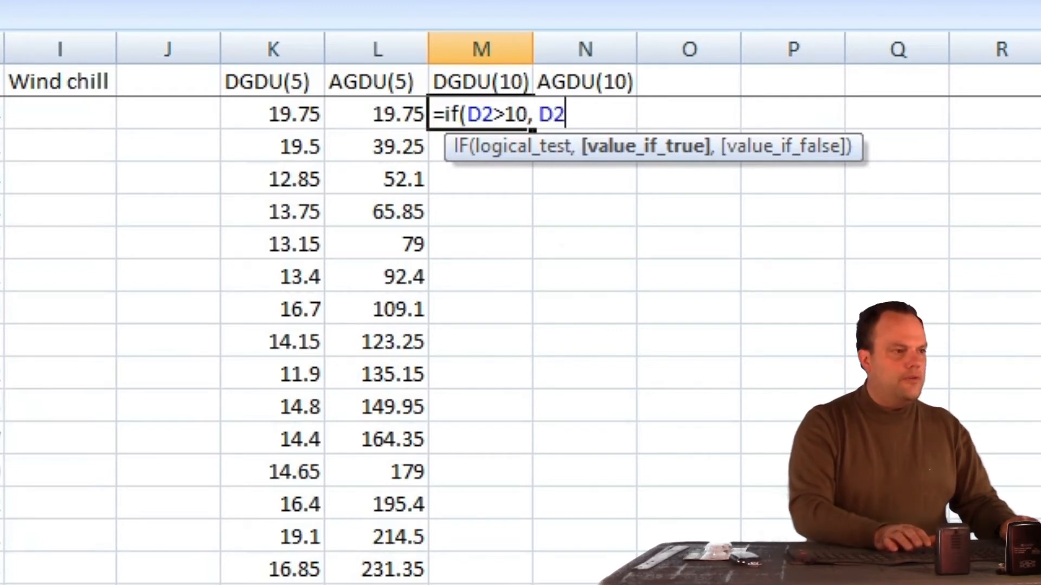
{"action": "type", "text": "-10"}
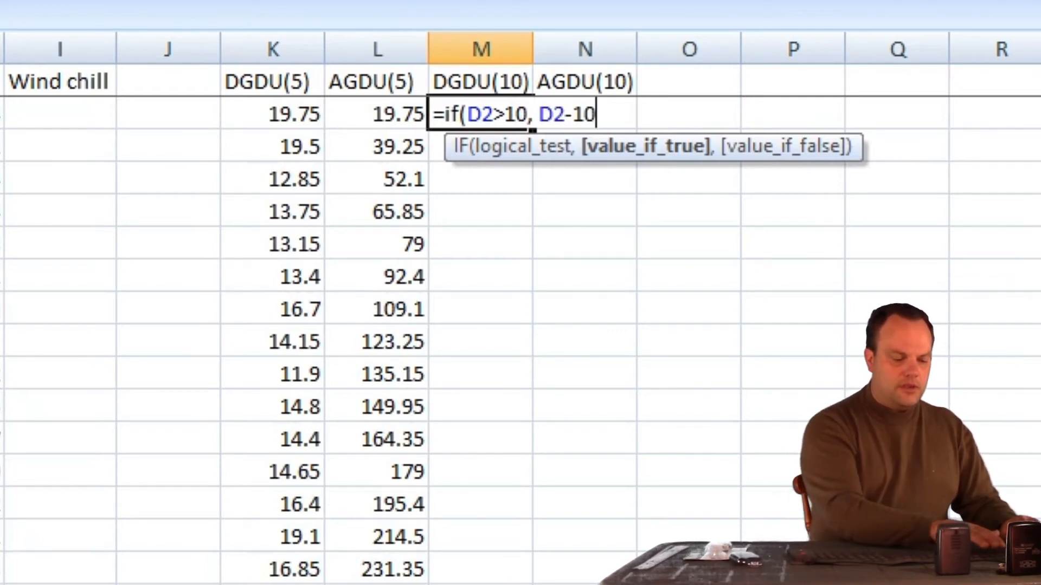
{"action": "type", "text": ", 0)"}
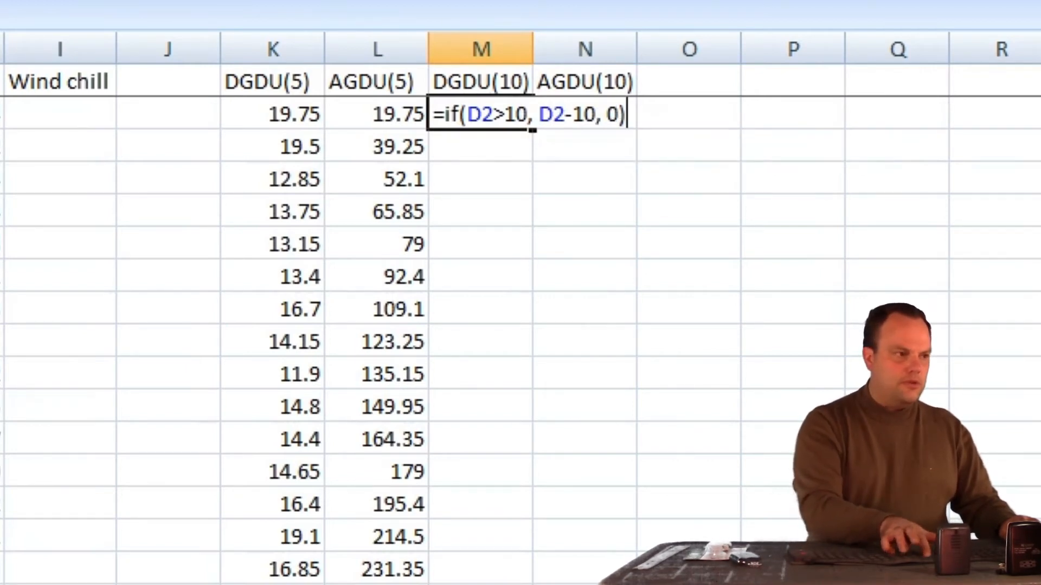
{"action": "key", "text": "Return"}
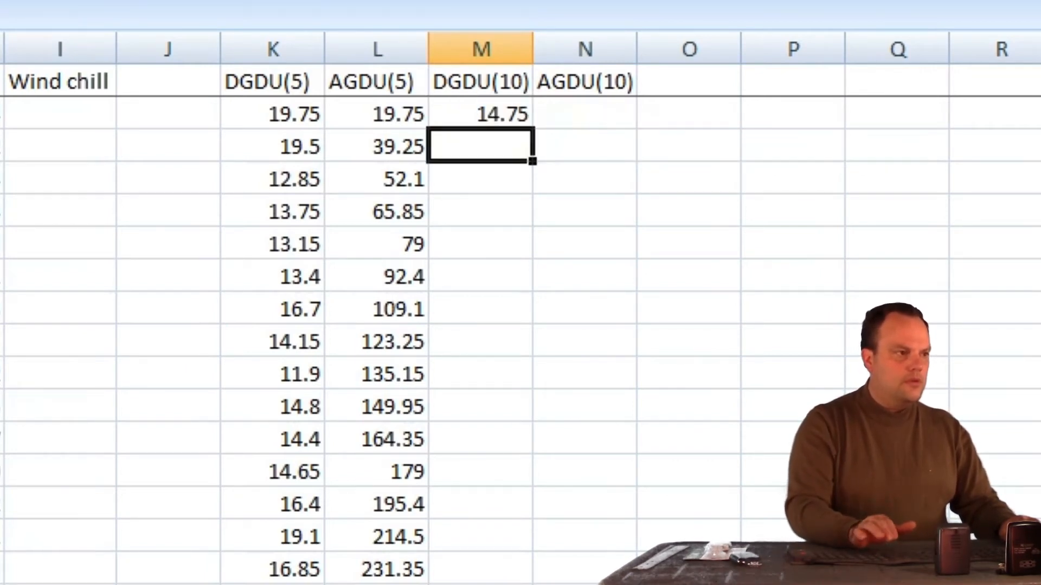
{"action": "left_click", "coordinate": [481, 114]}
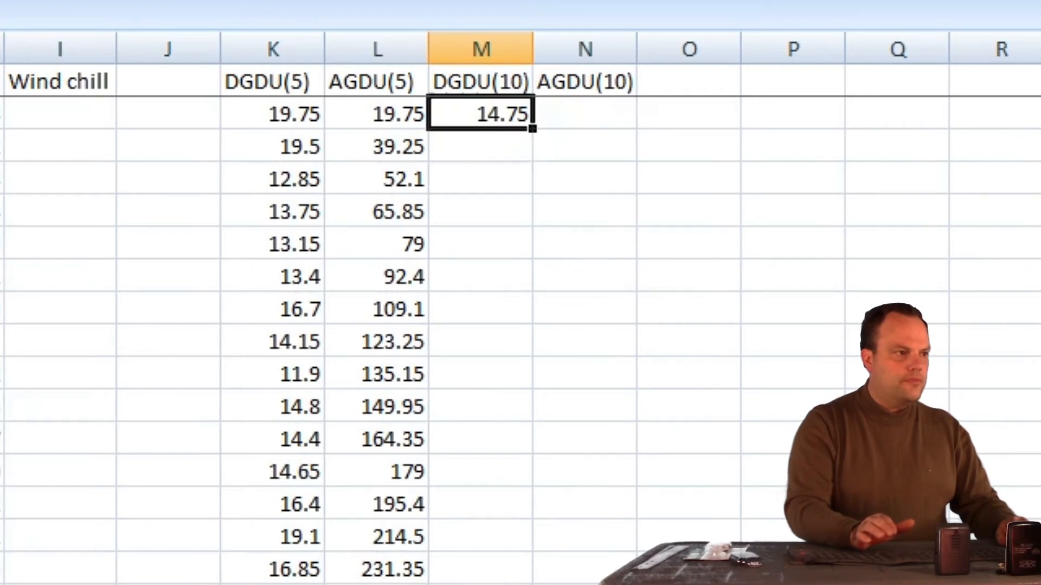
{"action": "left_click_drag", "start_coordinate": [533, 128], "coordinate": [533, 583]}
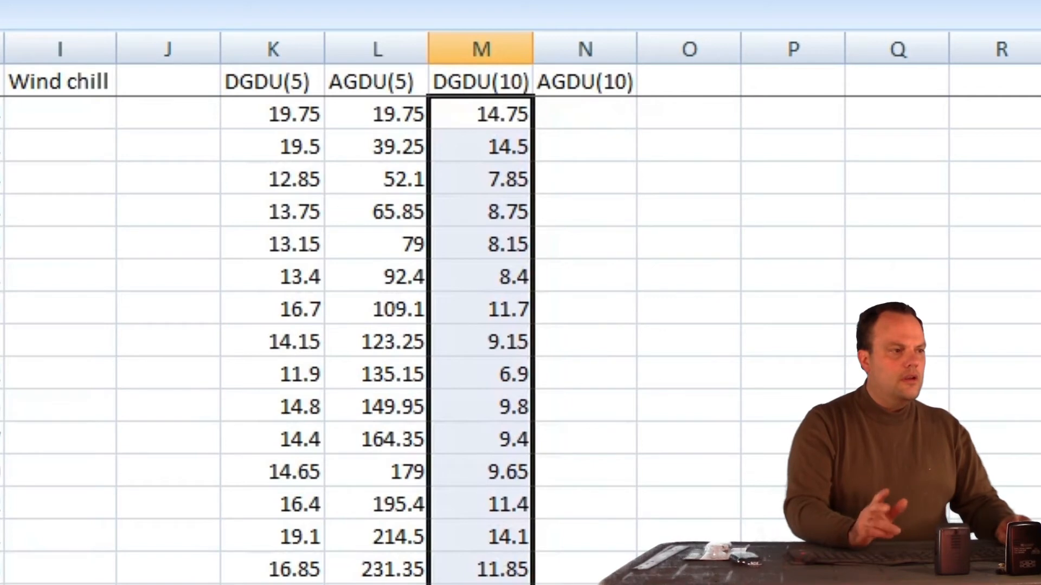
Enter the formula =M2 in N2 under AGDU(10) to start the accumulated growing degree units above base 10.
{"action": "left_click", "coordinate": [585, 113]}
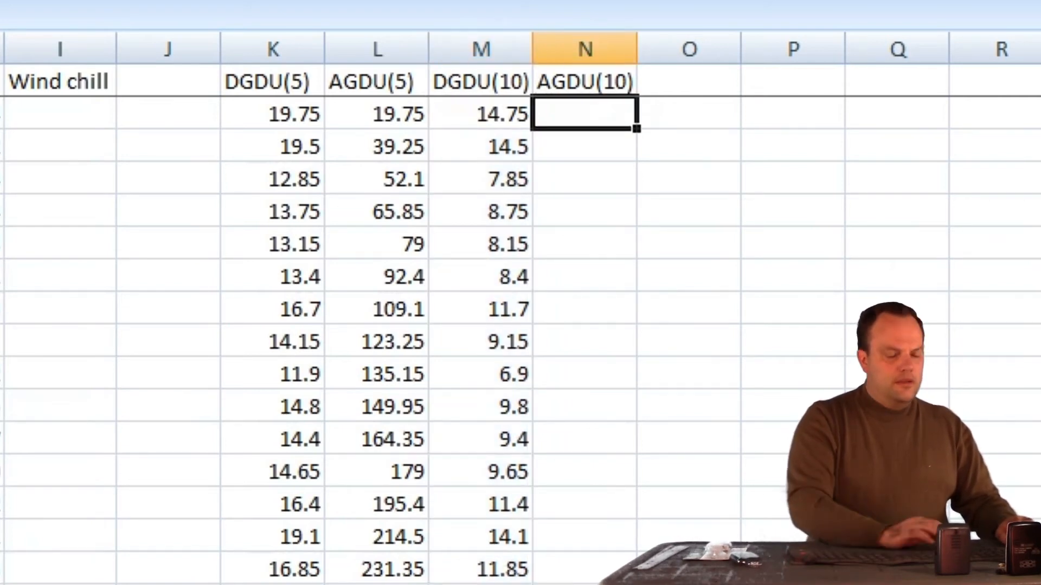
{"action": "type", "text": "="}
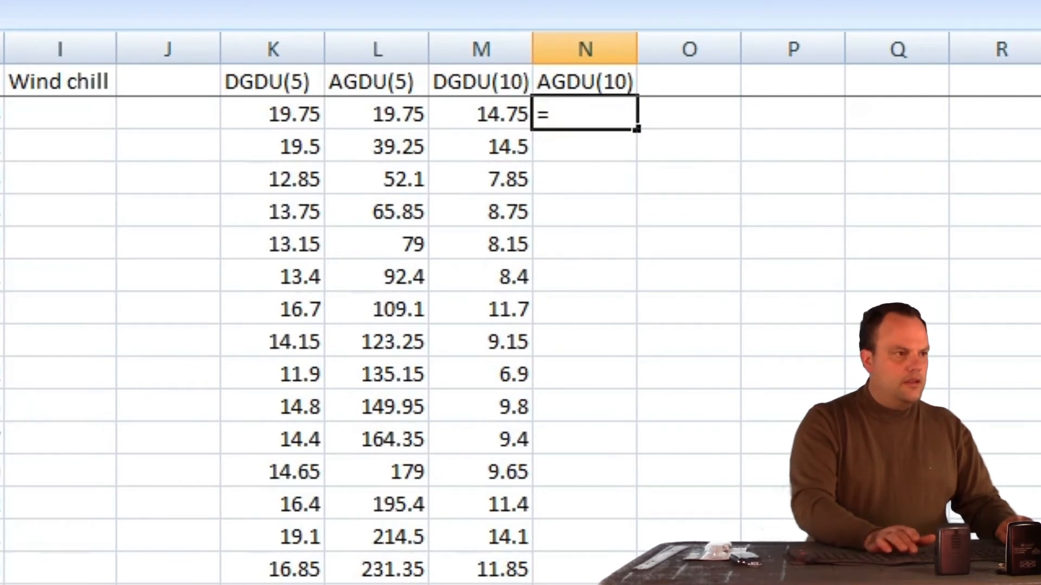
{"action": "key", "text": "Left"}
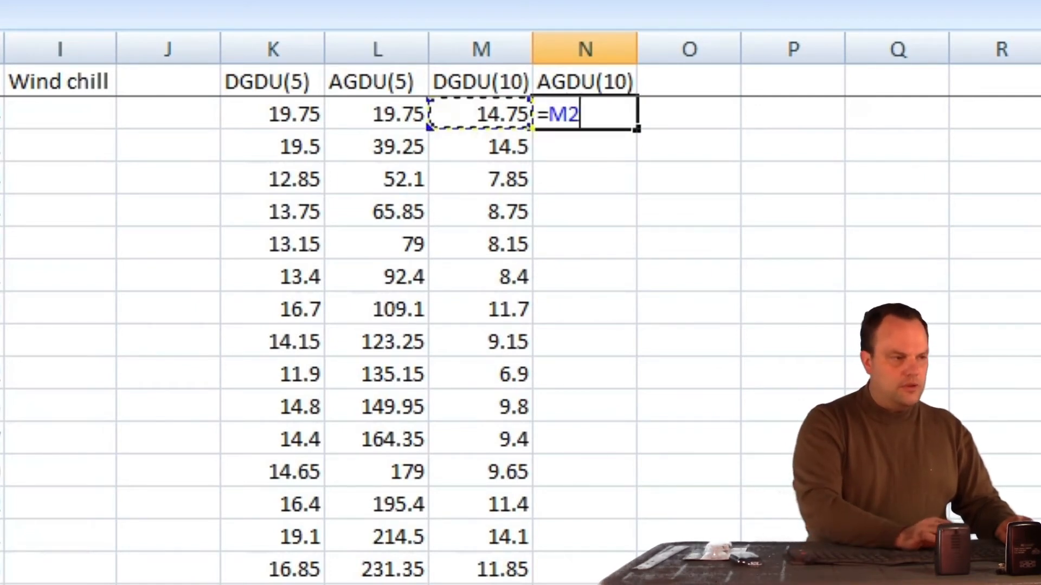
{"action": "key", "text": "Return"}
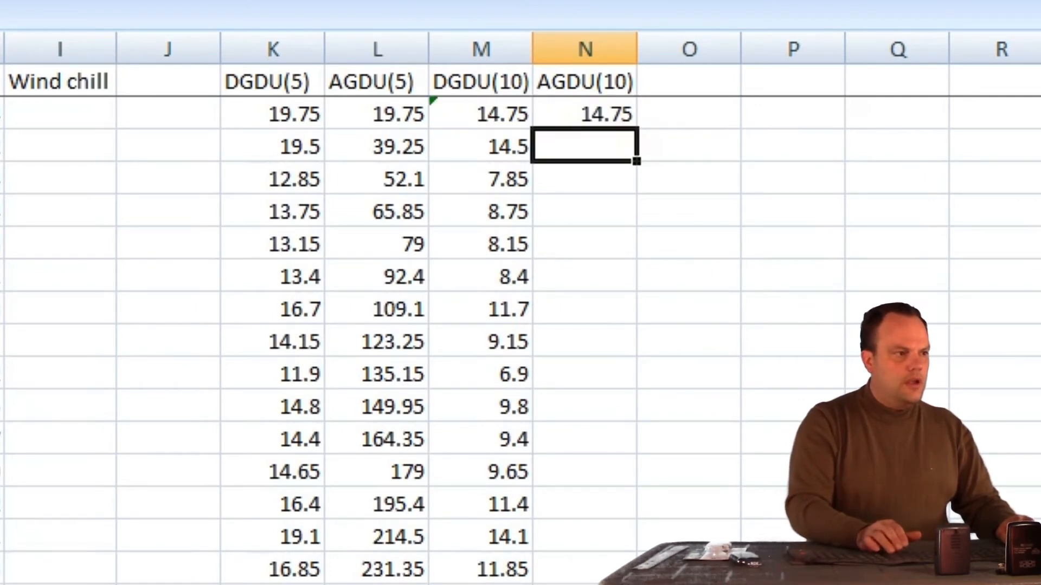
Enter the running total formula =N2+M3 in N3 and fill it down to N26, the 25-Jan-18 row.
{"action": "type", "text": "="}
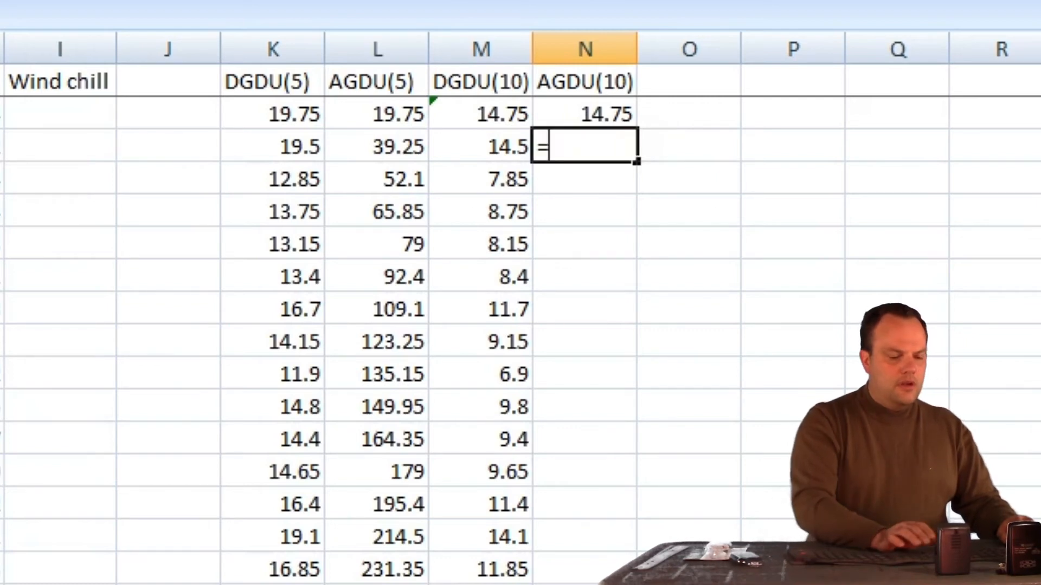
{"action": "key", "text": "Up"}
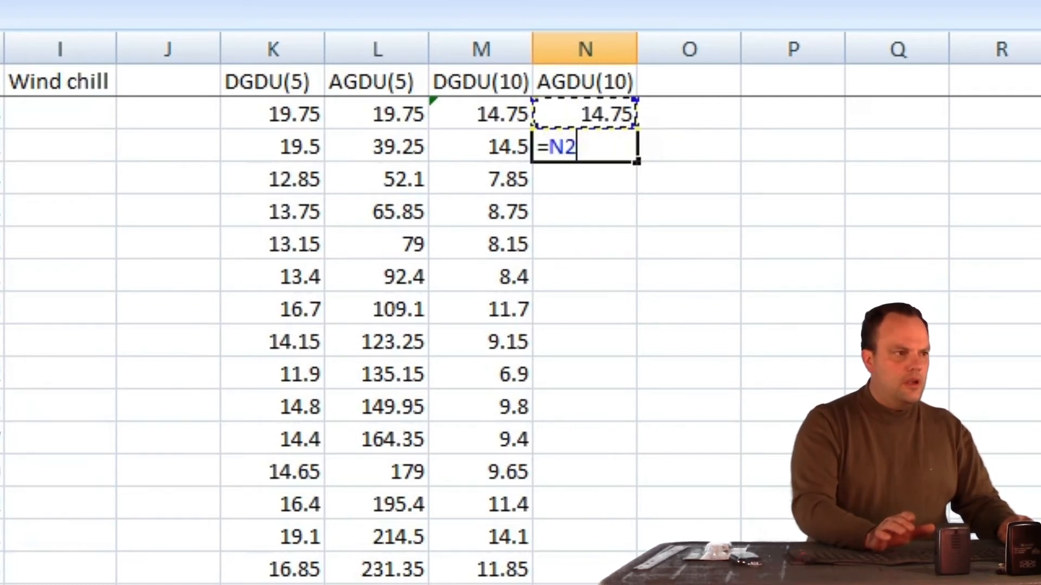
{"action": "type", "text": "+"}
{"action": "key", "text": "Left"}
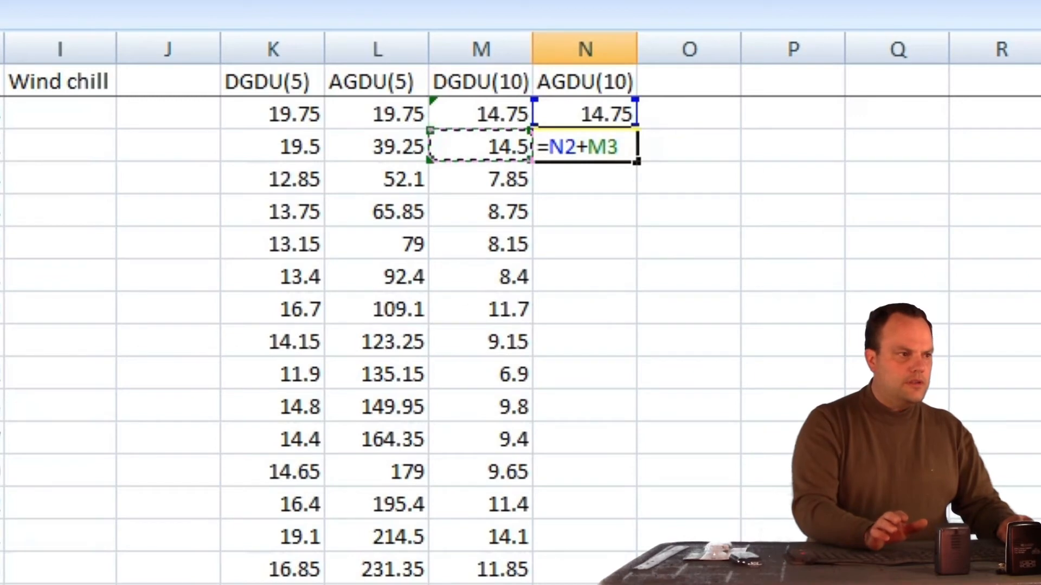
{"action": "key", "text": "Return"}
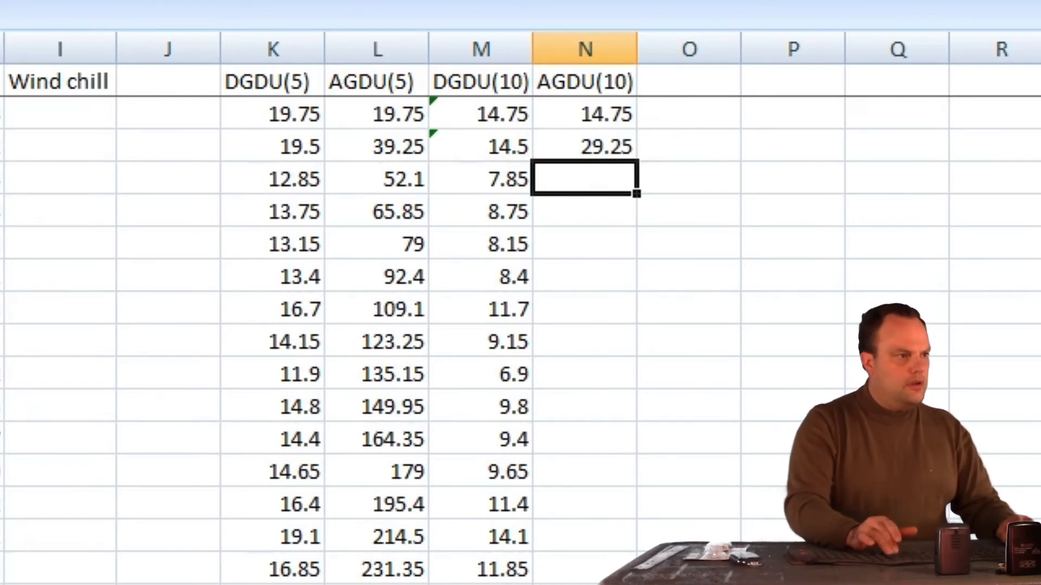
{"action": "key", "text": "Up"}
{"action": "left_click_drag", "start_coordinate": [637, 161], "coordinate": [637, 584]}
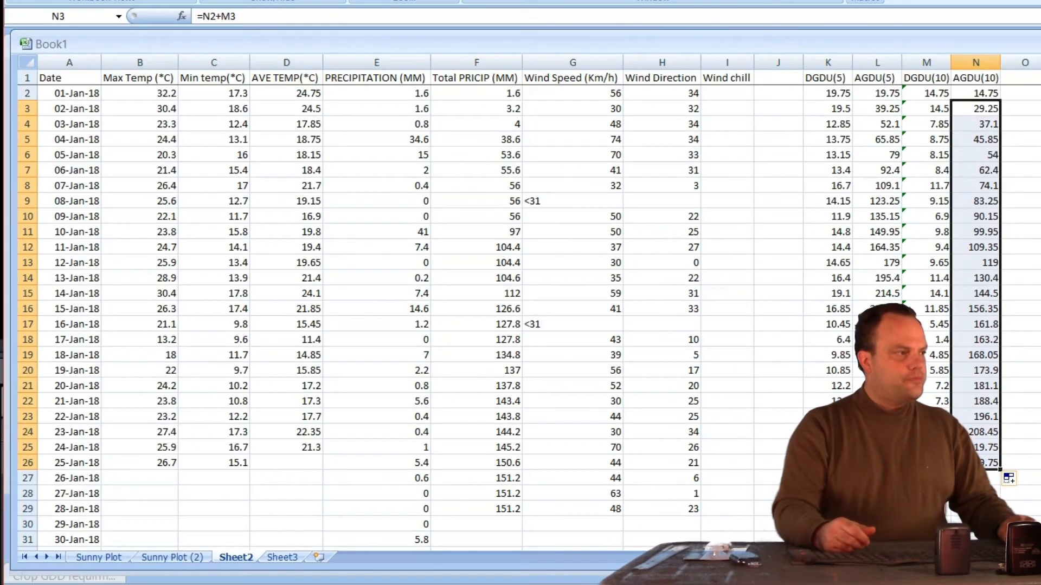
Review the 01-Jan-18 row's maximum, minimum and average temperature cells and its DGDU(5) formula in K2.
{"action": "left_click", "coordinate": [139, 93]}
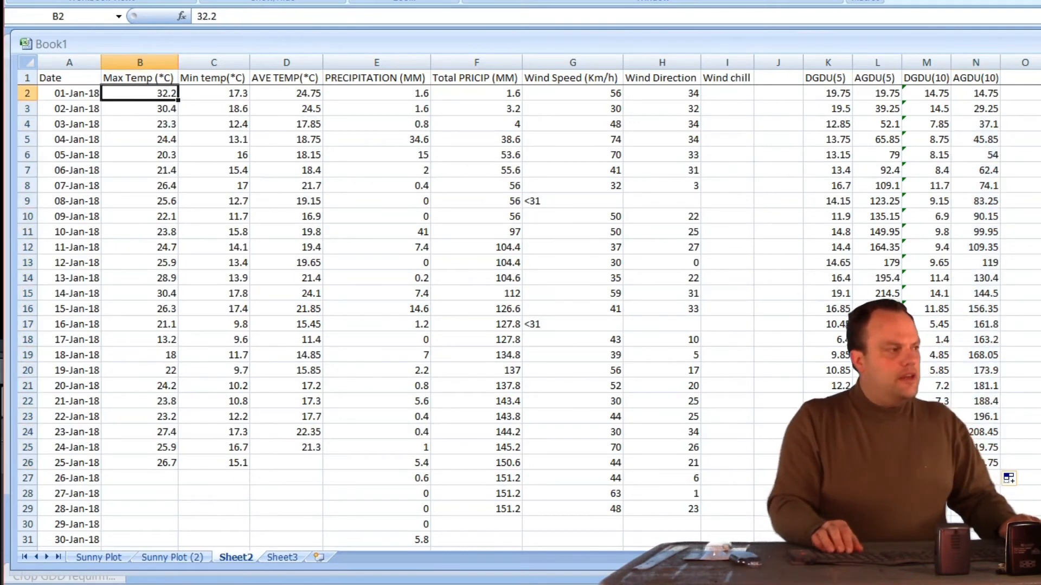
{"action": "left_click", "coordinate": [213, 93]}
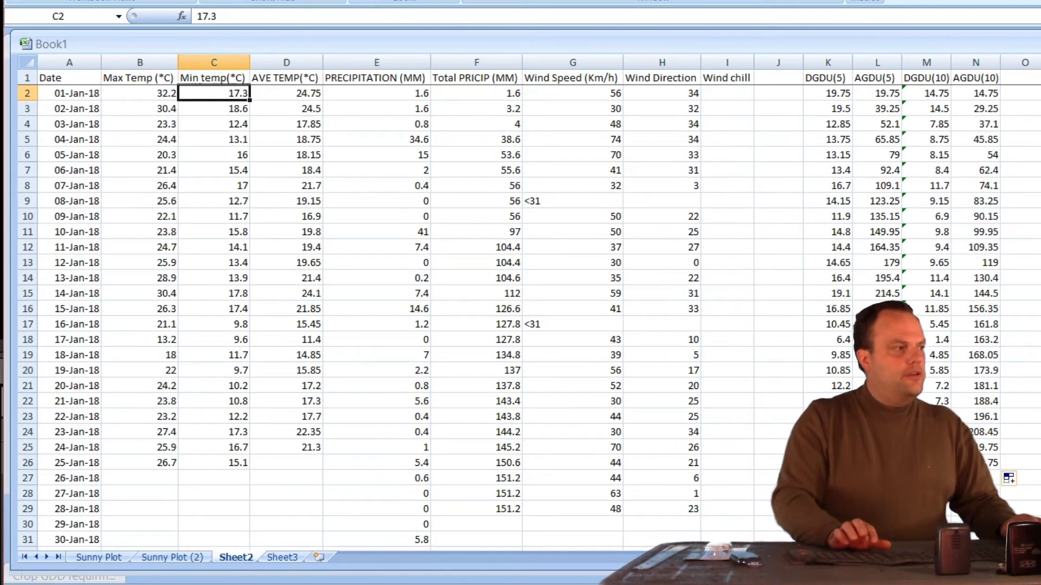
{"action": "left_click", "coordinate": [286, 94]}
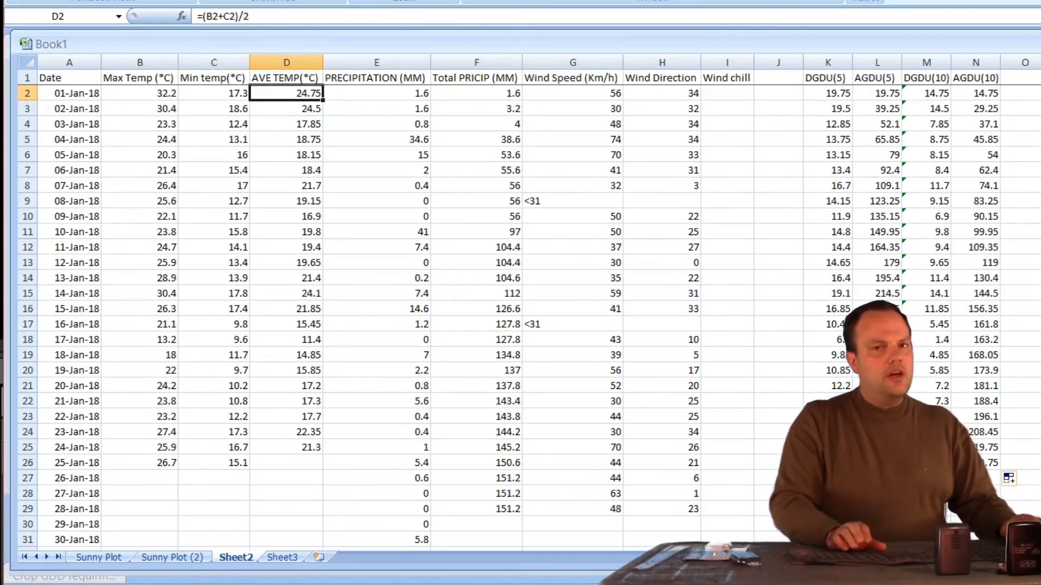
{"action": "key", "text": "Right"}
{"action": "key", "text": "Right"}
{"action": "key", "text": "Right"}
{"action": "key", "text": "Right"}
{"action": "key", "text": "Right"}
{"action": "key", "text": "Right"}
{"action": "key", "text": "Right"}
{"action": "key", "text": "Right"}
{"action": "key", "text": "Right"}
{"action": "key", "text": "Left"}
{"action": "key", "text": "Left"}
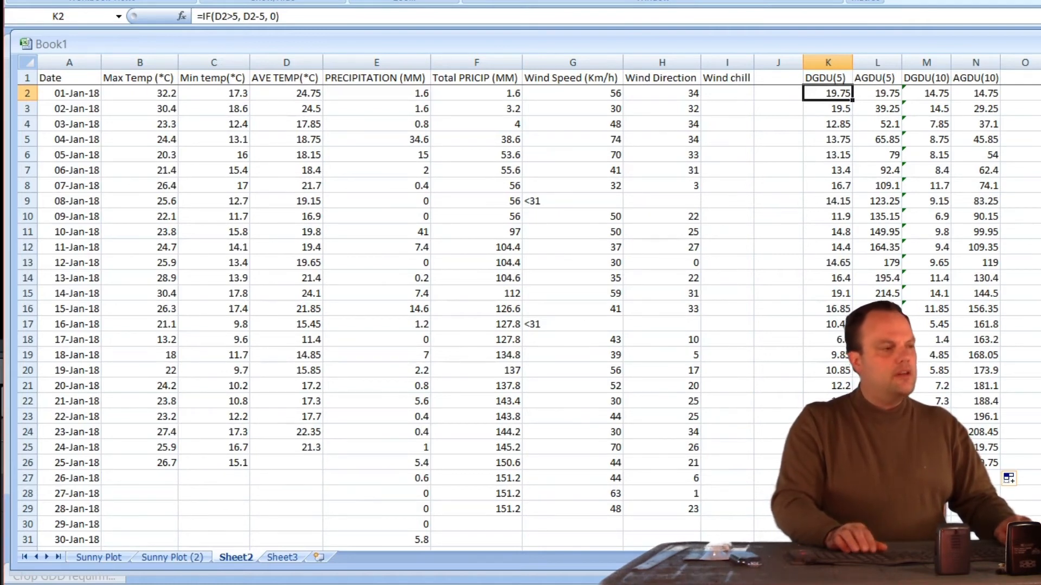
{"action": "key", "text": "Down"}
{"action": "key", "text": "Up"}
Examine the accumulated growing degree unit formulas in the upper rows of the AGDU(5) column.
{"action": "key", "text": "Right"}
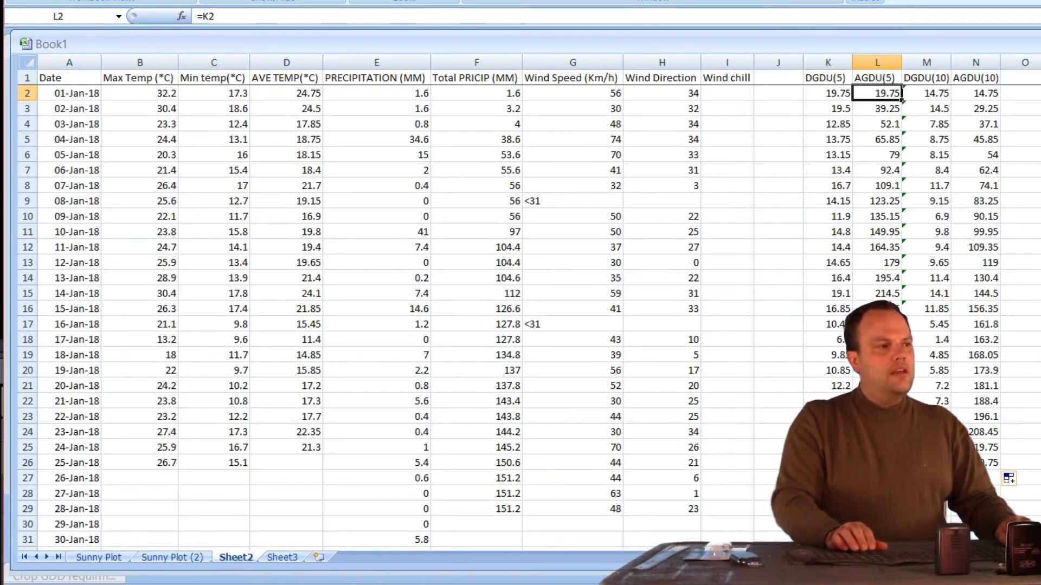
{"action": "key", "text": "Down"}
{"action": "key", "text": "Down"}
{"action": "key", "text": "Down"}
{"action": "key", "text": "Down"}
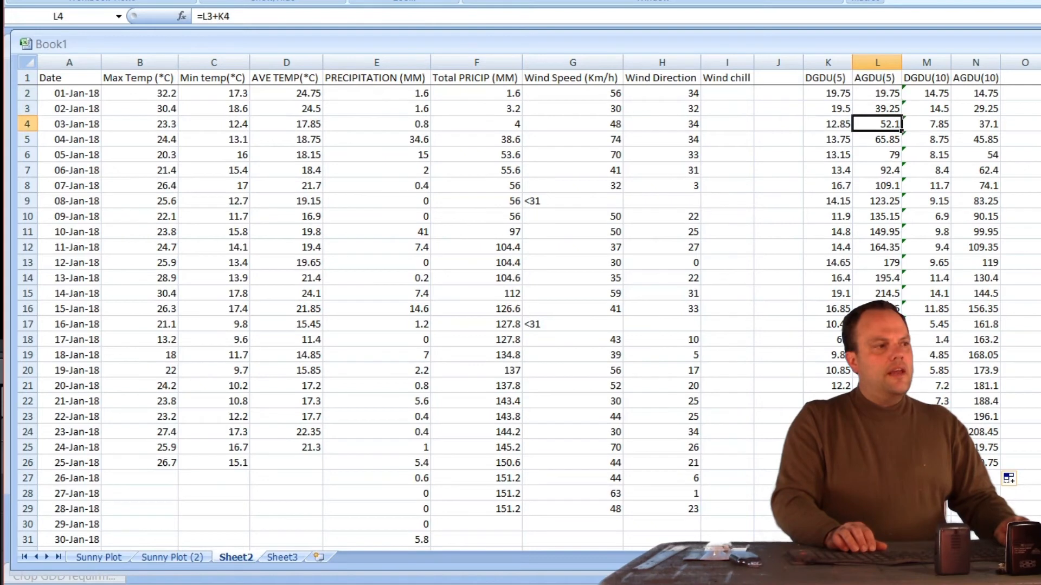
{"action": "key", "text": "Down"}
{"action": "key", "text": "Up"}
{"action": "key", "text": "Up"}
{"action": "key", "text": "Up"}
{"action": "key", "text": "Up"}
{"action": "key", "text": "Down"}
{"action": "key", "text": "Down"}
{"action": "key", "text": "Down"}
{"action": "key", "text": "Down"}
{"action": "key", "text": "Down"}
{"action": "key", "text": "Down"}
{"action": "key", "text": "Down"}
{"action": "key", "text": "Down"}
{"action": "key", "text": "Up"}
Inspect the average temperature formula in D9 and the first daily precipitation entry in E2.
{"action": "key", "text": "Left"}
{"action": "key", "text": "Left"}
{"action": "key", "text": "Left"}
{"action": "key", "text": "Left"}
{"action": "key", "text": "Left"}
{"action": "key", "text": "Left"}
{"action": "key", "text": "Left"}
{"action": "key", "text": "Left"}
{"action": "key", "text": "Up"}
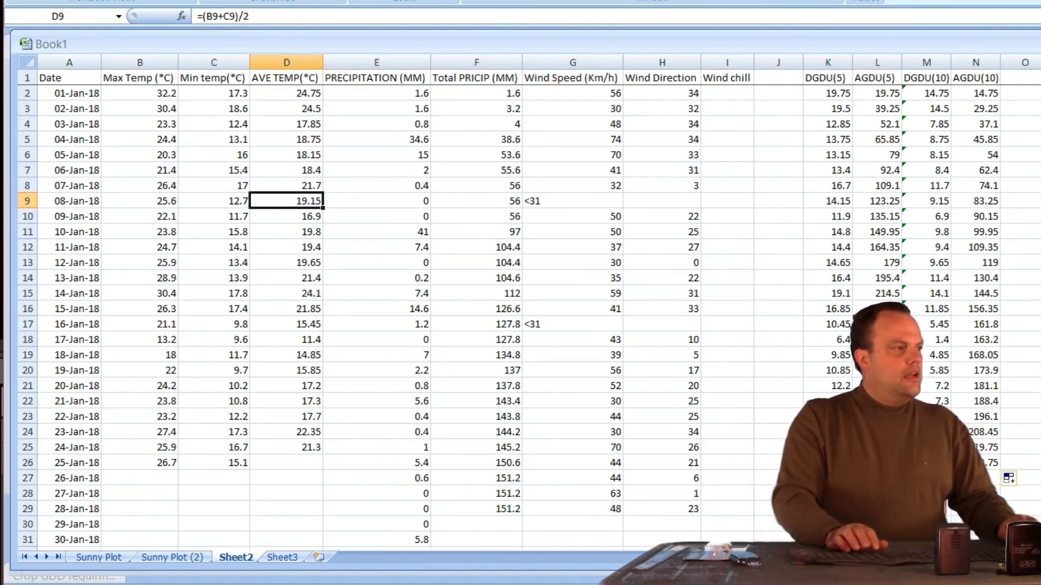
{"action": "left_click", "coordinate": [377, 93]}
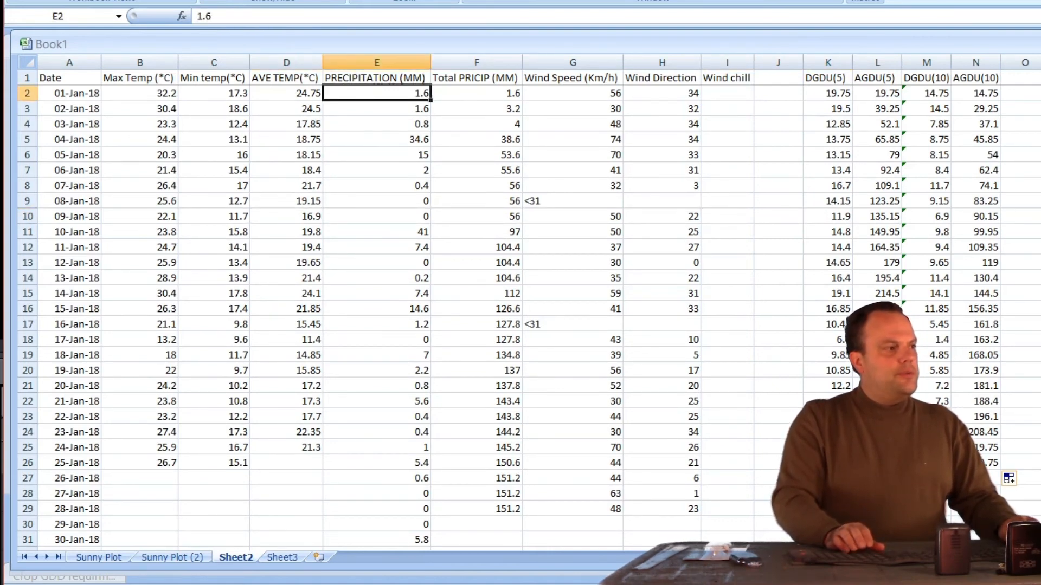